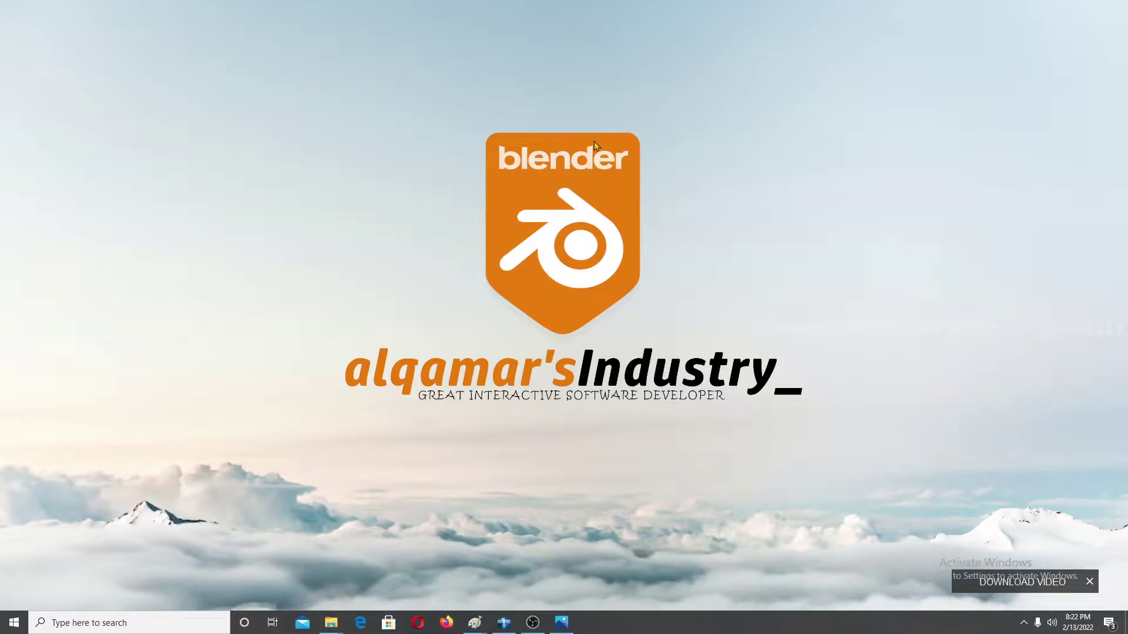
Close the slide image viewer and search the Start menu for 'blender'.
{"action": "left_click", "coordinate": [562, 621]}
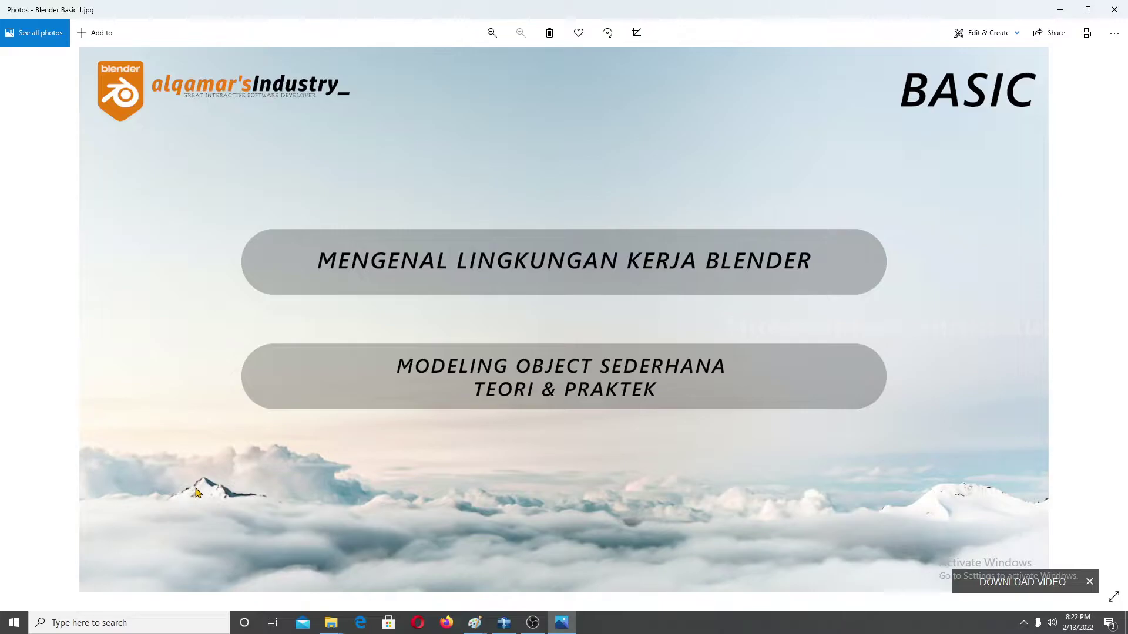
{"action": "left_click", "coordinate": [1060, 9]}
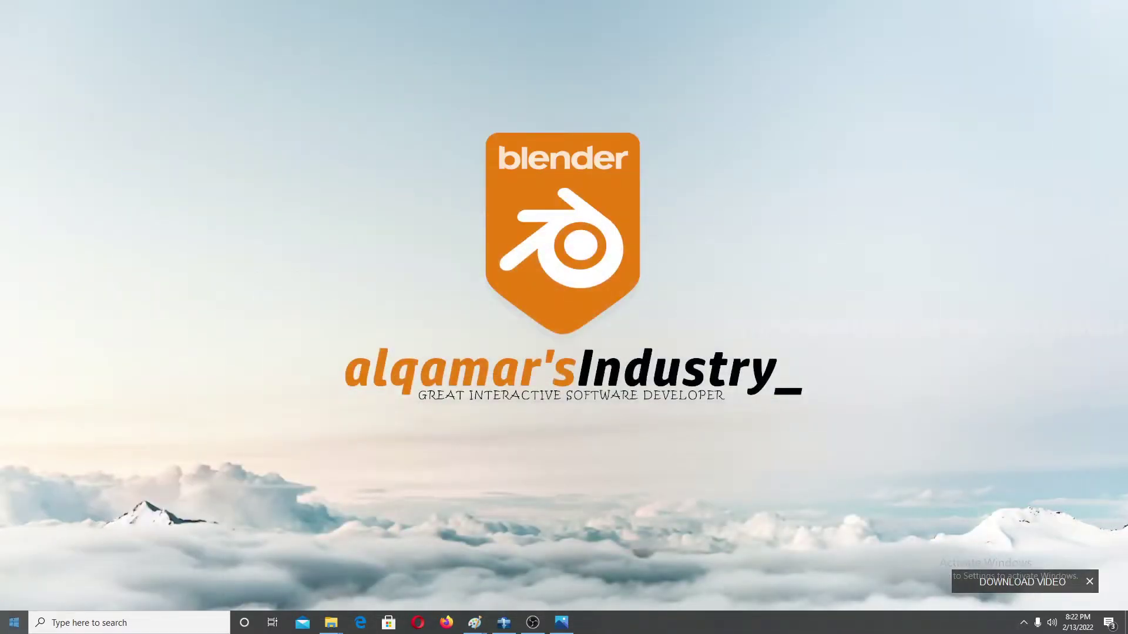
{"action": "key", "text": "super"}
{"action": "type", "text": "b"}
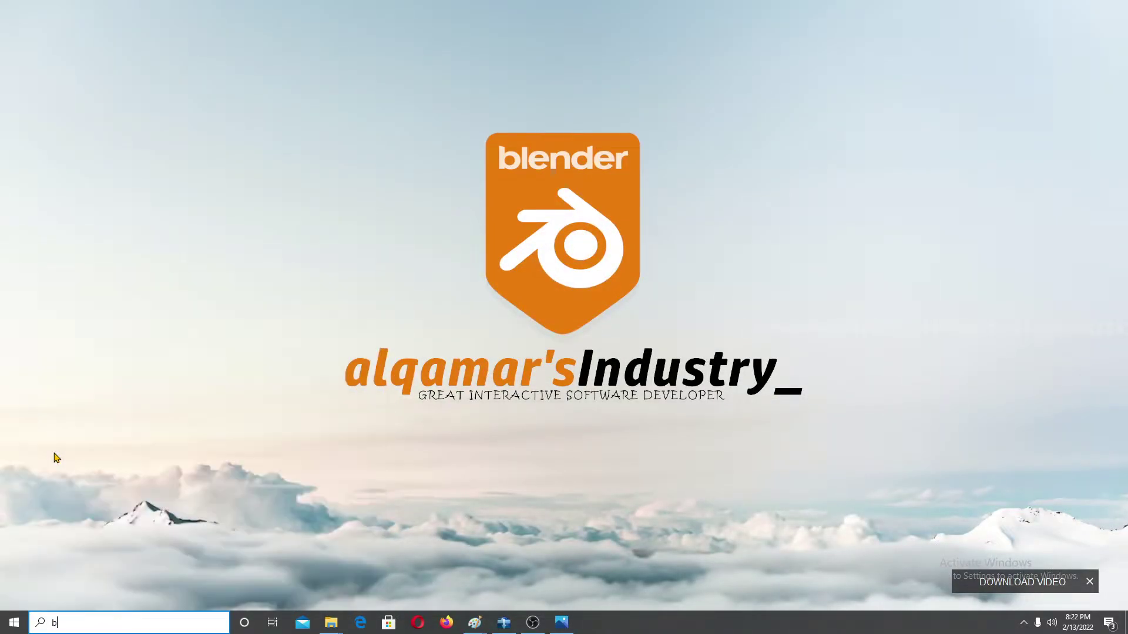
{"action": "type", "text": "lender"}
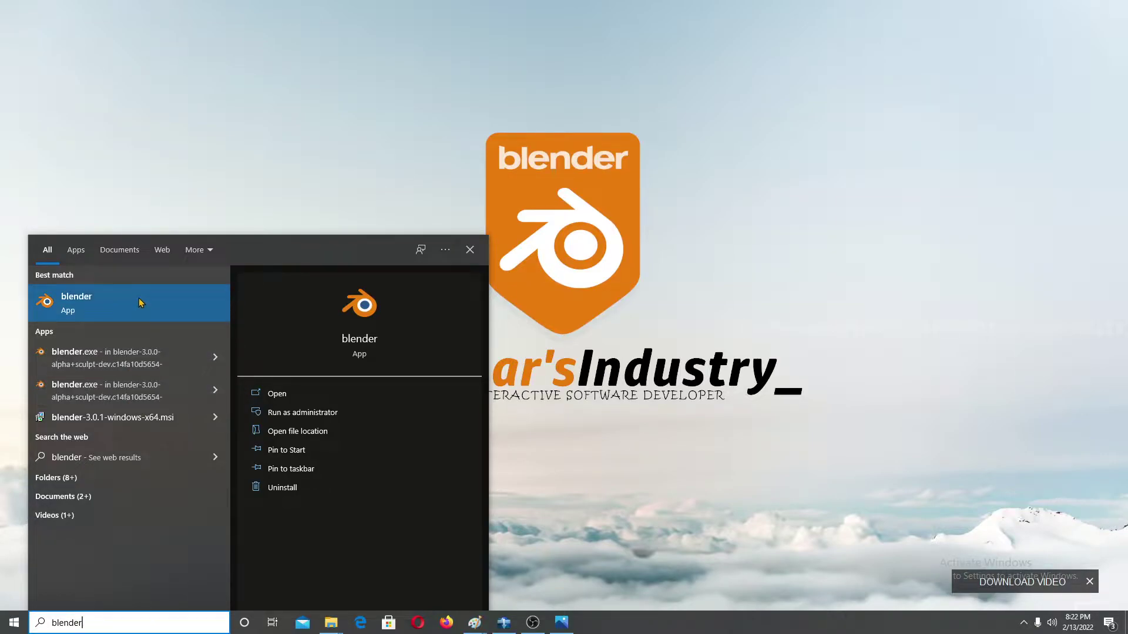
Launch Blender 3.0.1 from the Start search's best match.
{"action": "left_click", "coordinate": [166, 314]}
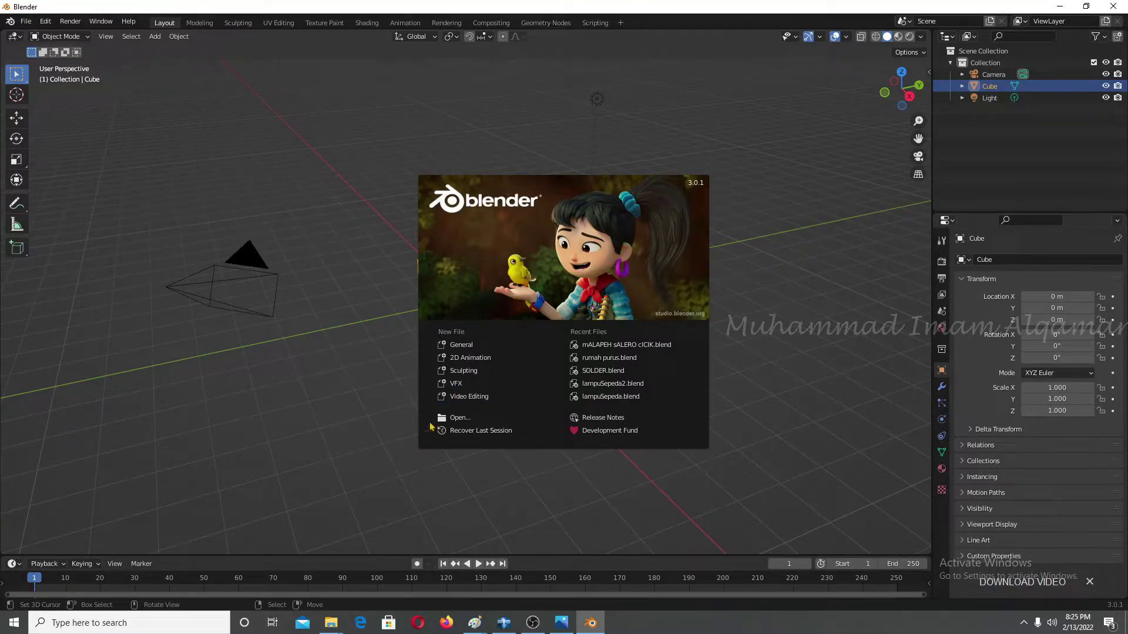
Start a new VFX file from the splash screen's New File list.
{"action": "left_click", "coordinate": [456, 383]}
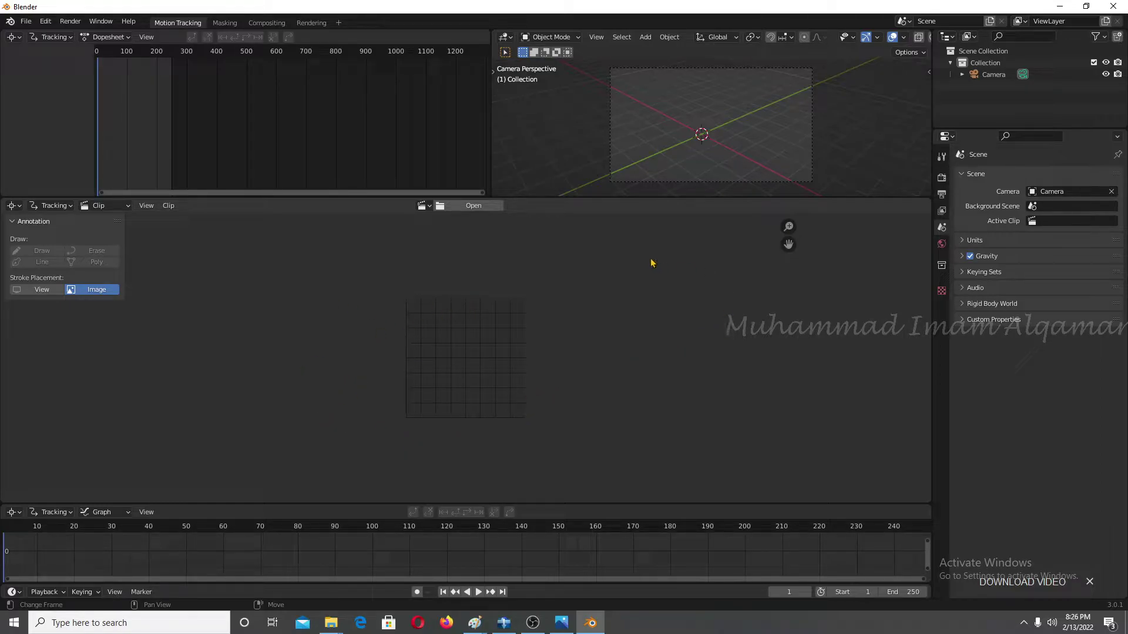
Quit Blender and relaunch it by searching Start for 'blender'.
{"action": "left_click", "coordinate": [1114, 6]}
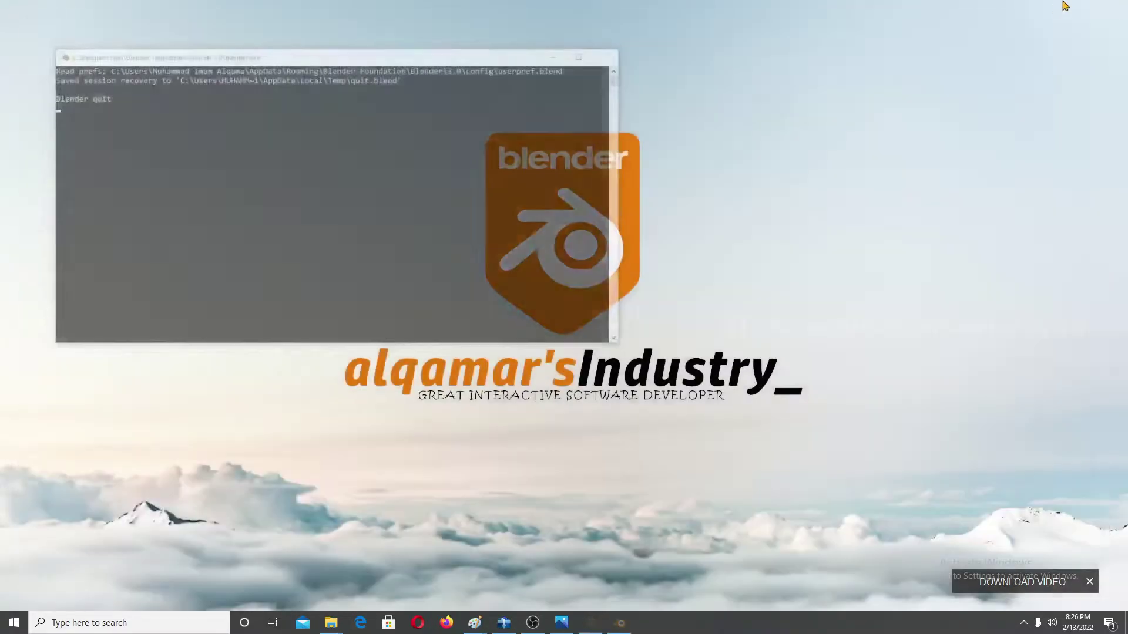
{"action": "left_click", "coordinate": [14, 623]}
{"action": "type", "text": "bl"}
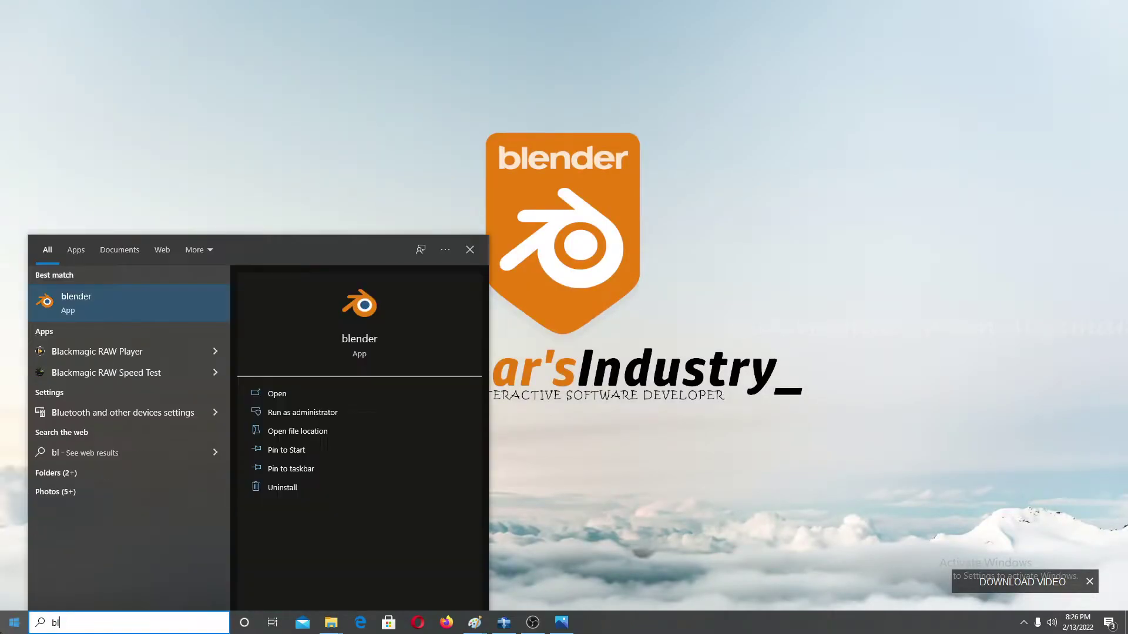
{"action": "type", "text": "ender"}
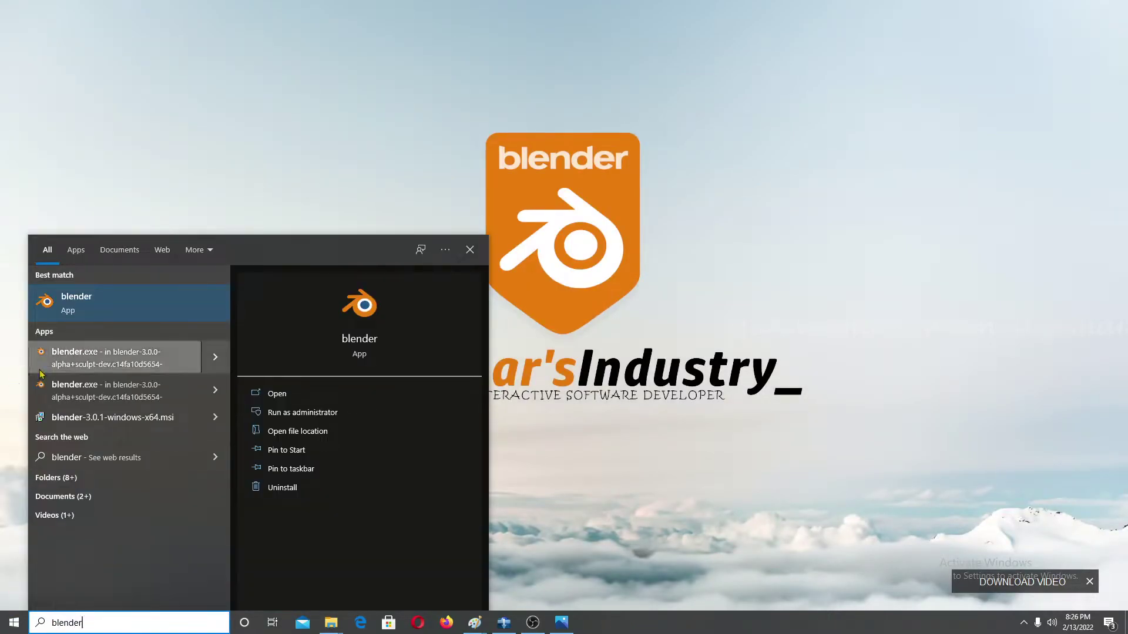
{"action": "left_click", "coordinate": [99, 312]}
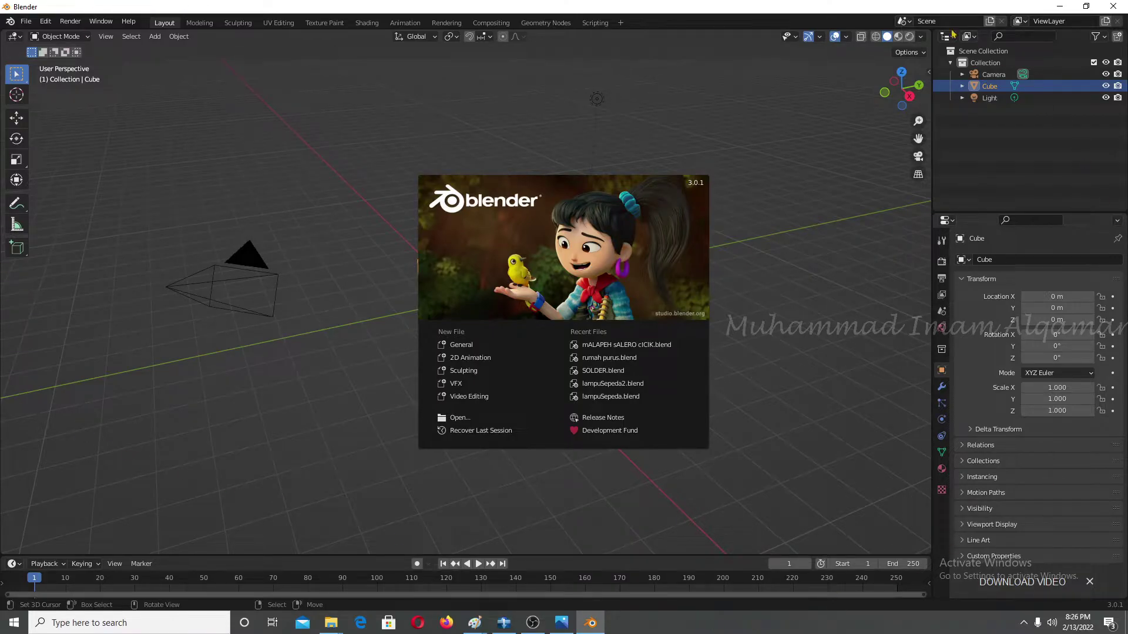
Dismiss the splash screen and bring up the viewport's editor-type list.
{"action": "left_click", "coordinate": [187, 164]}
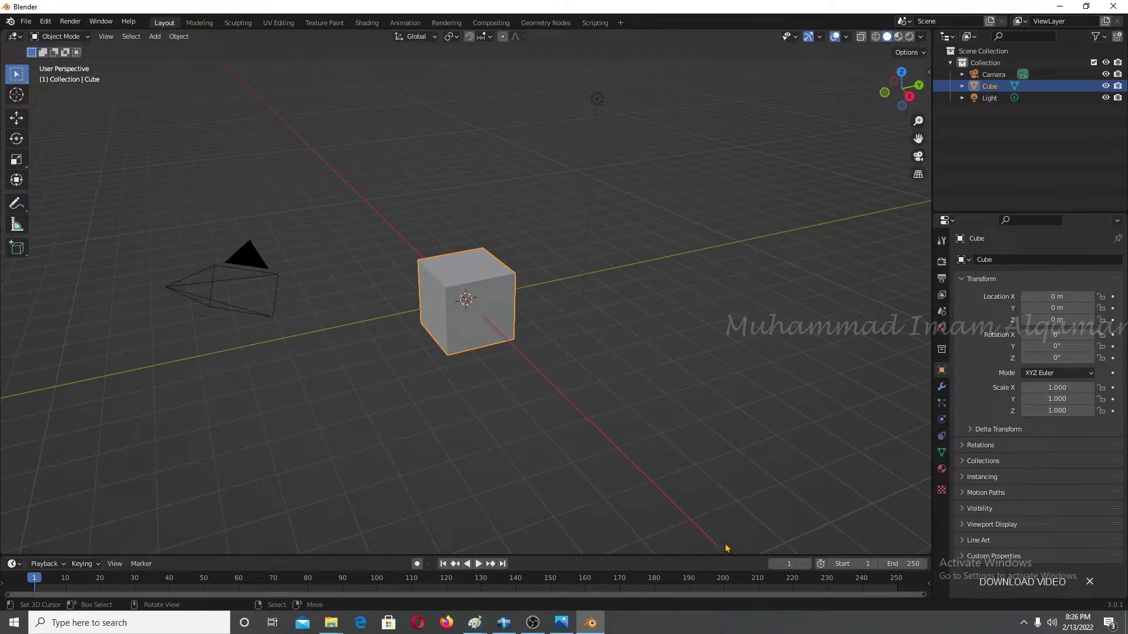
{"action": "left_click", "coordinate": [15, 38]}
{"action": "left_click", "coordinate": [12, 37]}
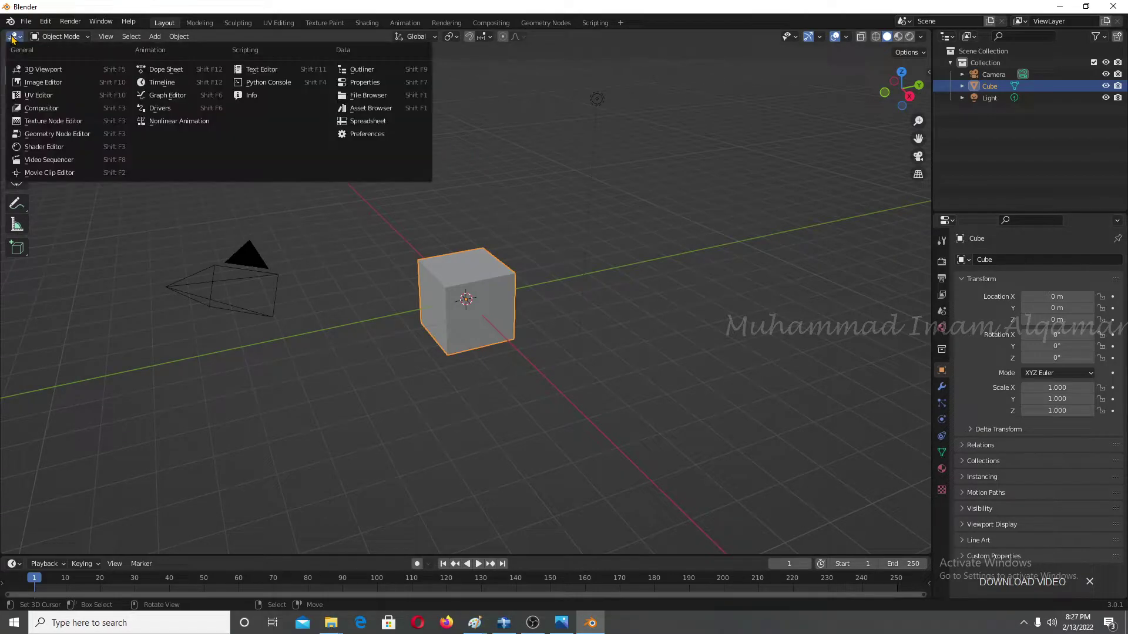
{"action": "left_click", "coordinate": [41, 69]}
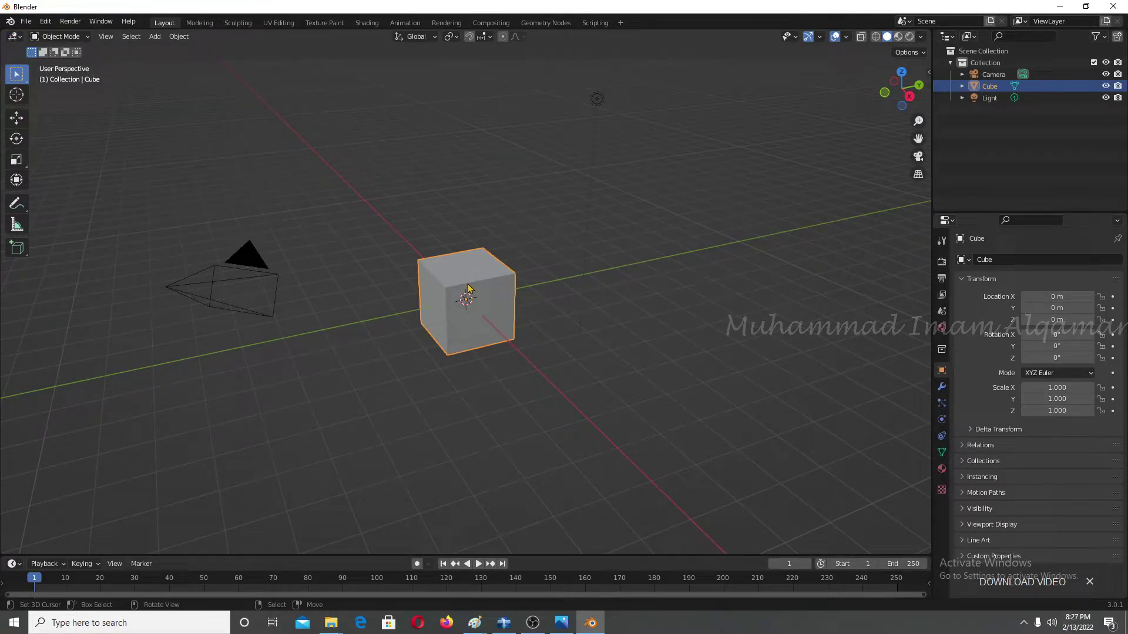
{"action": "key", "text": "grave"}
{"action": "key", "text": "Escape"}
{"action": "key", "text": "Tab"}
{"action": "key", "text": "Tab"}
{"action": "key", "text": "Tab"}
{"action": "key", "text": "Tab"}
{"action": "key", "text": "Tab"}
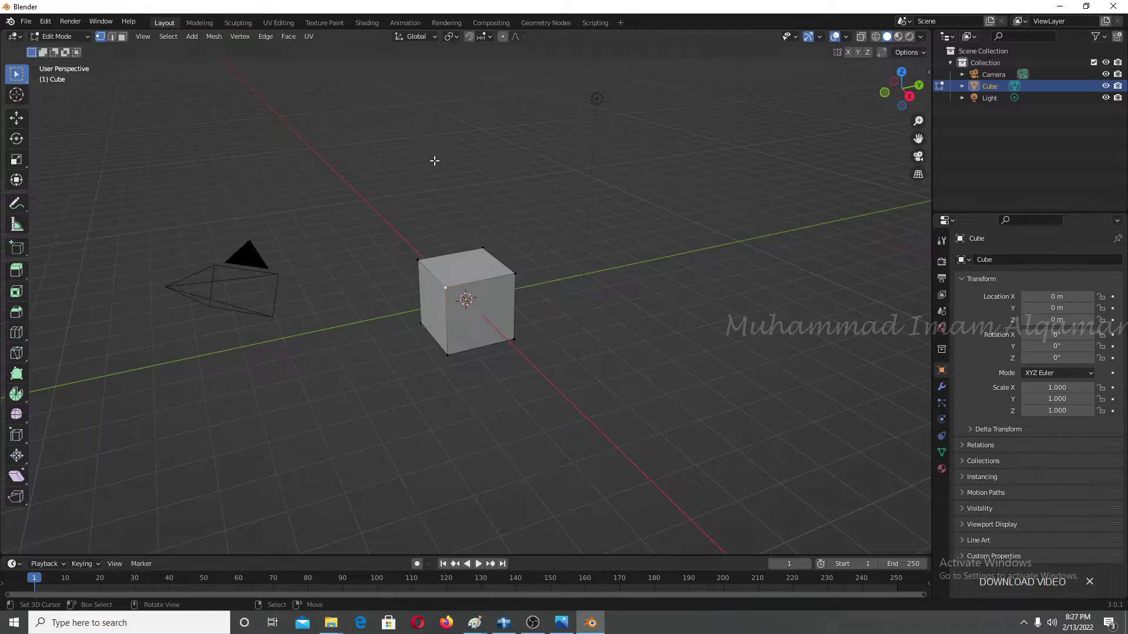
{"action": "key", "text": "Tab"}
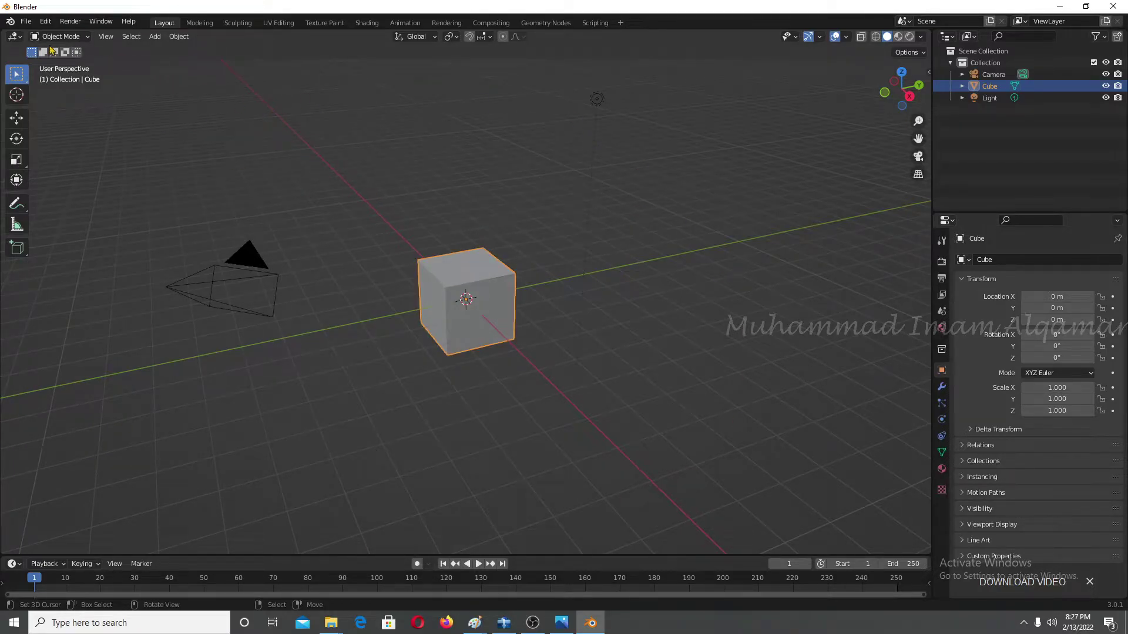
{"action": "left_click", "coordinate": [14, 37]}
{"action": "left_click", "coordinate": [13, 37]}
{"action": "left_click", "coordinate": [12, 39]}
{"action": "left_click", "coordinate": [13, 41]}
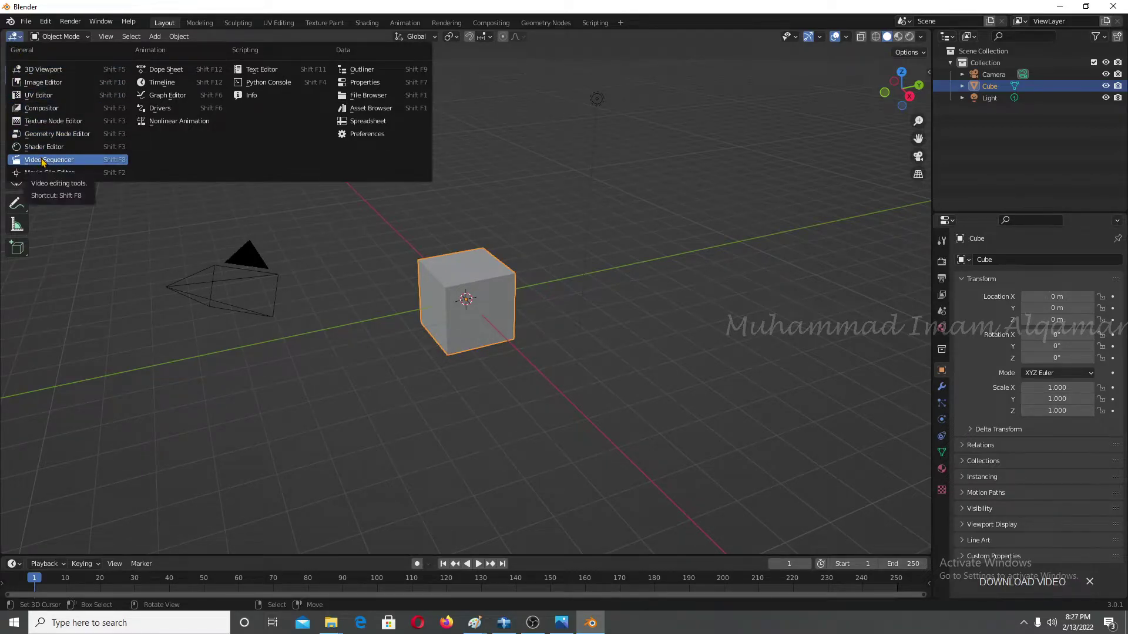
{"action": "left_click", "coordinate": [43, 163]}
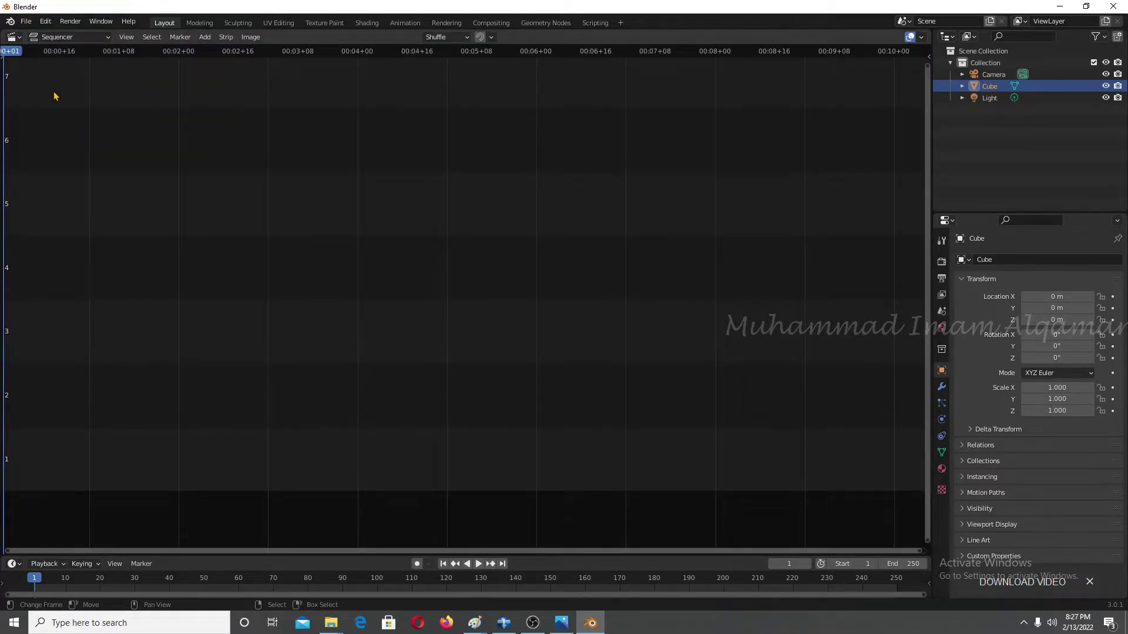
{"action": "left_click", "coordinate": [13, 38]}
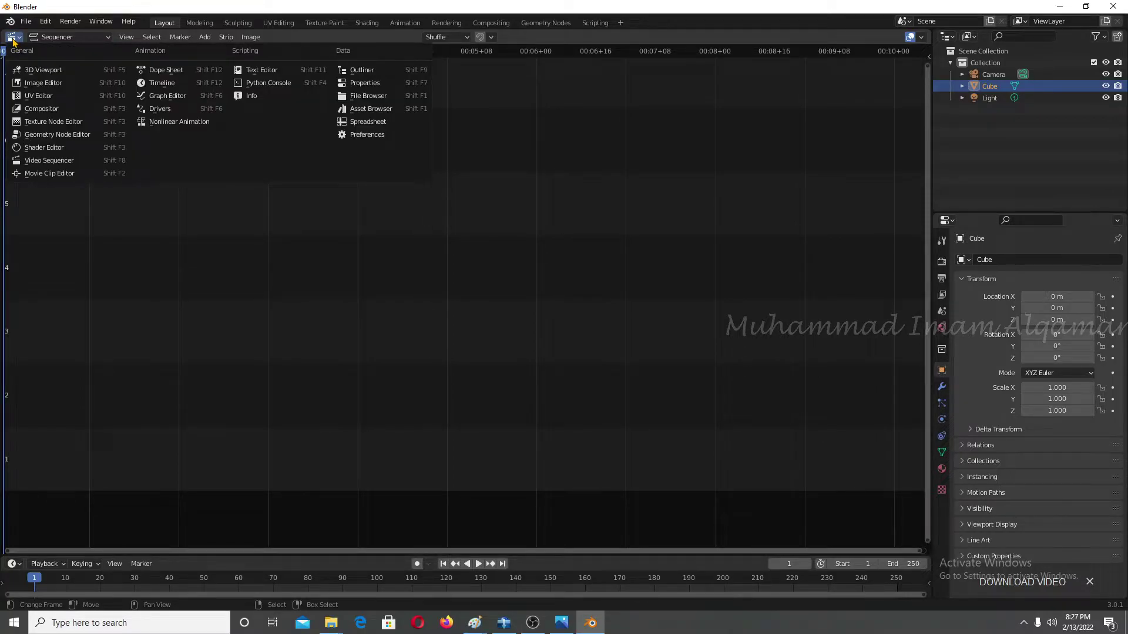
{"action": "left_click", "coordinate": [31, 73]}
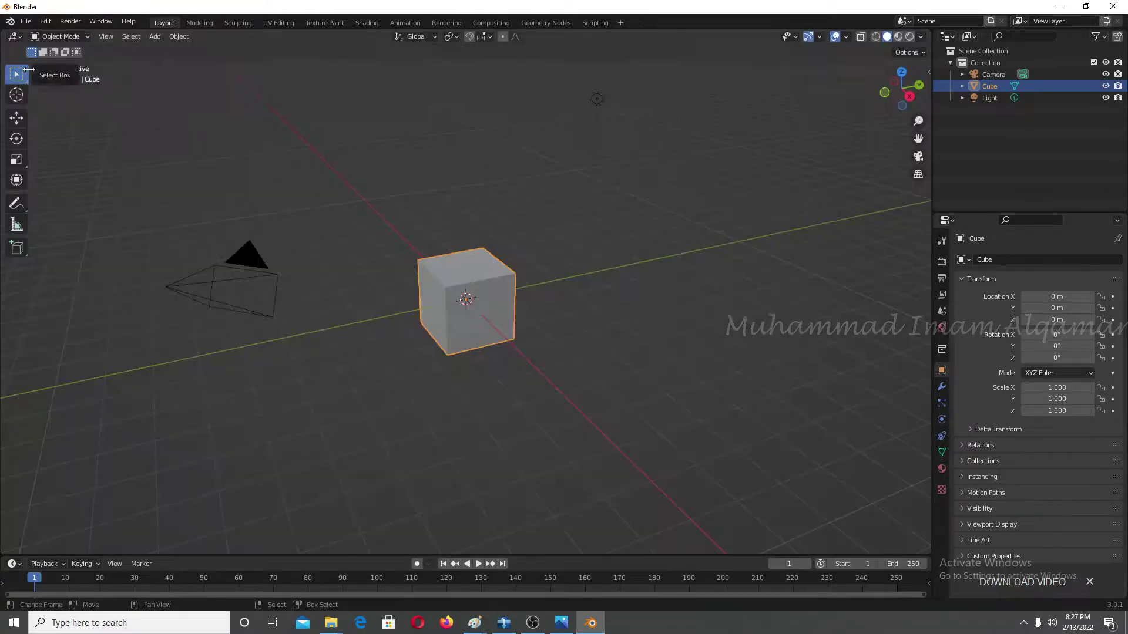
{"action": "left_click", "coordinate": [15, 40]}
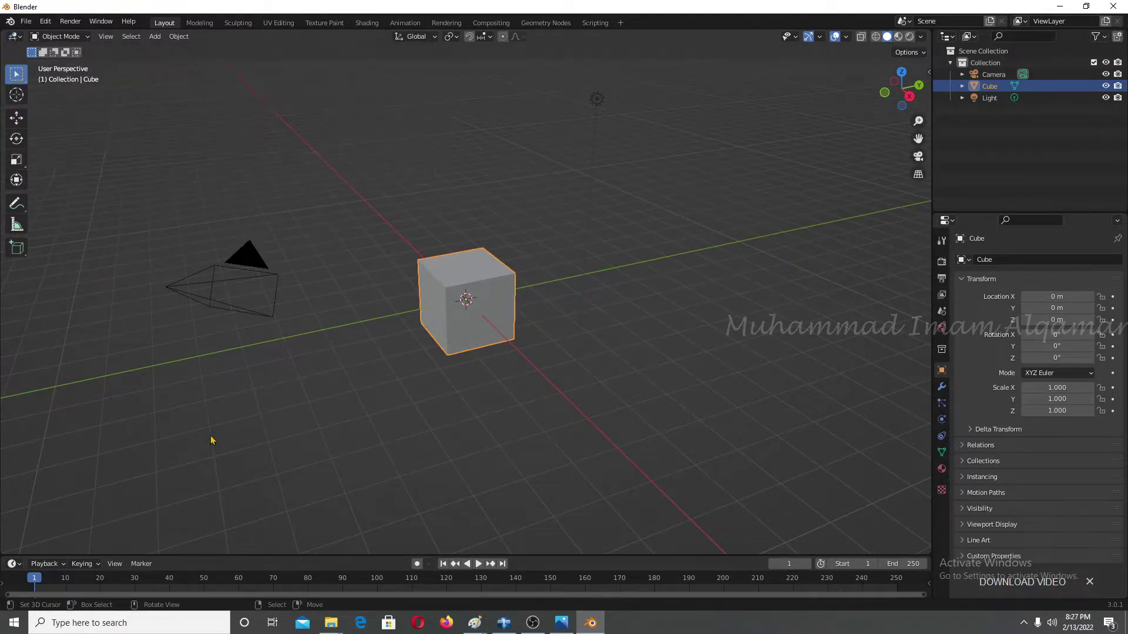
{"action": "left_click", "coordinate": [15, 37]}
{"action": "left_click_drag", "start_coordinate": [343, 556], "coordinate": [335, 410]}
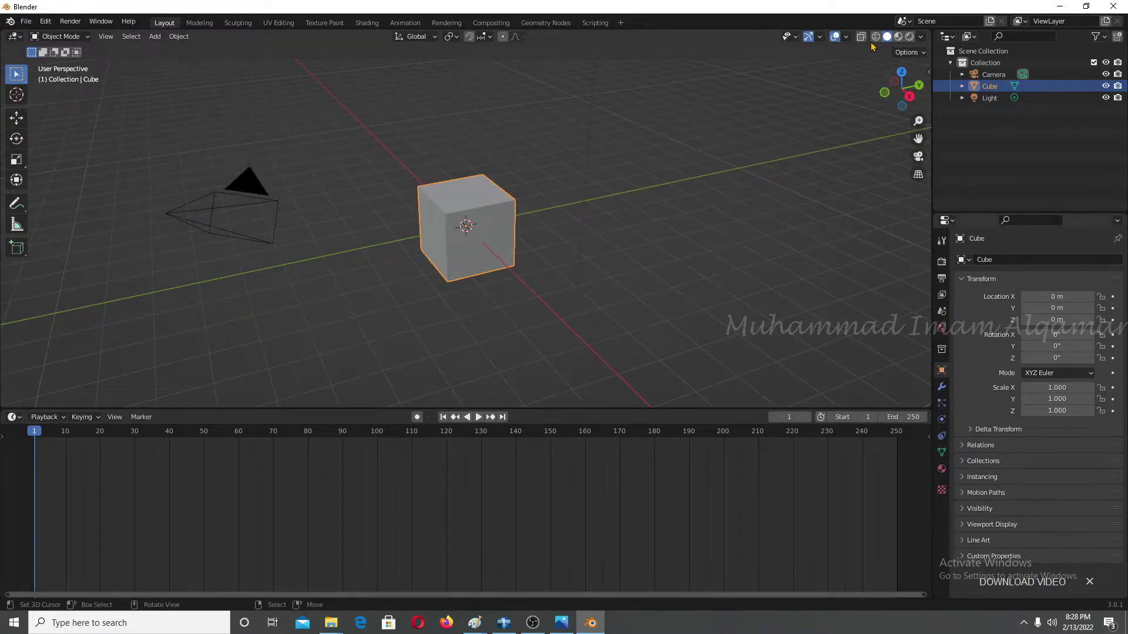
{"action": "left_click", "coordinate": [14, 37]}
Open and dismiss the timeline's editor-type list, jumping to frame 146.
{"action": "left_click", "coordinate": [38, 458]}
{"action": "left_click", "coordinate": [14, 418]}
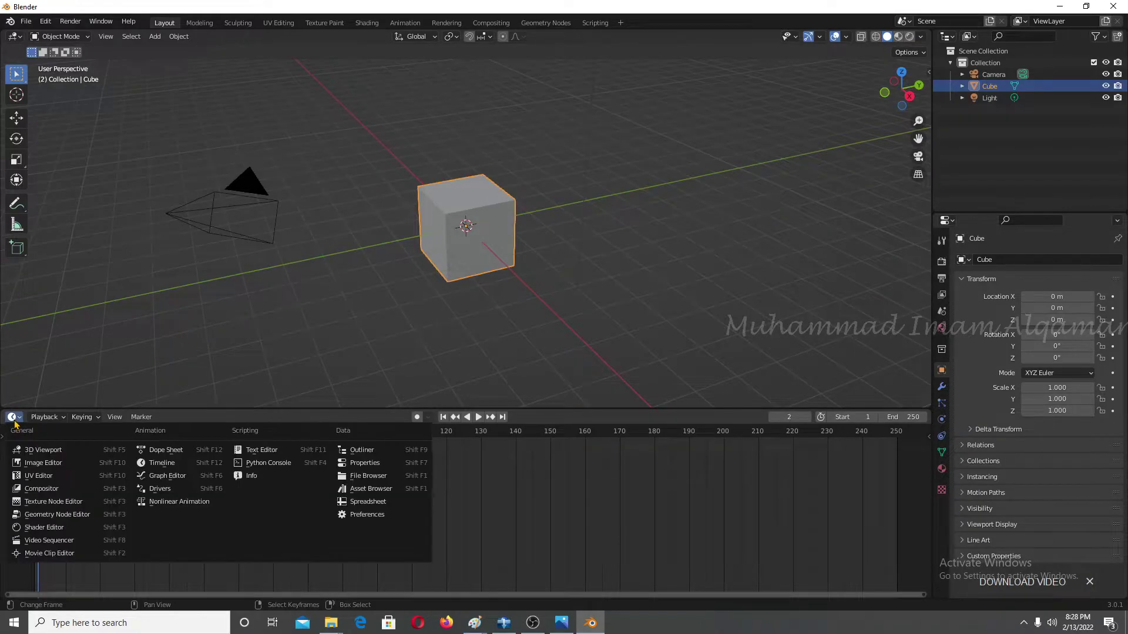
{"action": "left_click", "coordinate": [162, 463]}
{"action": "left_click", "coordinate": [537, 468]}
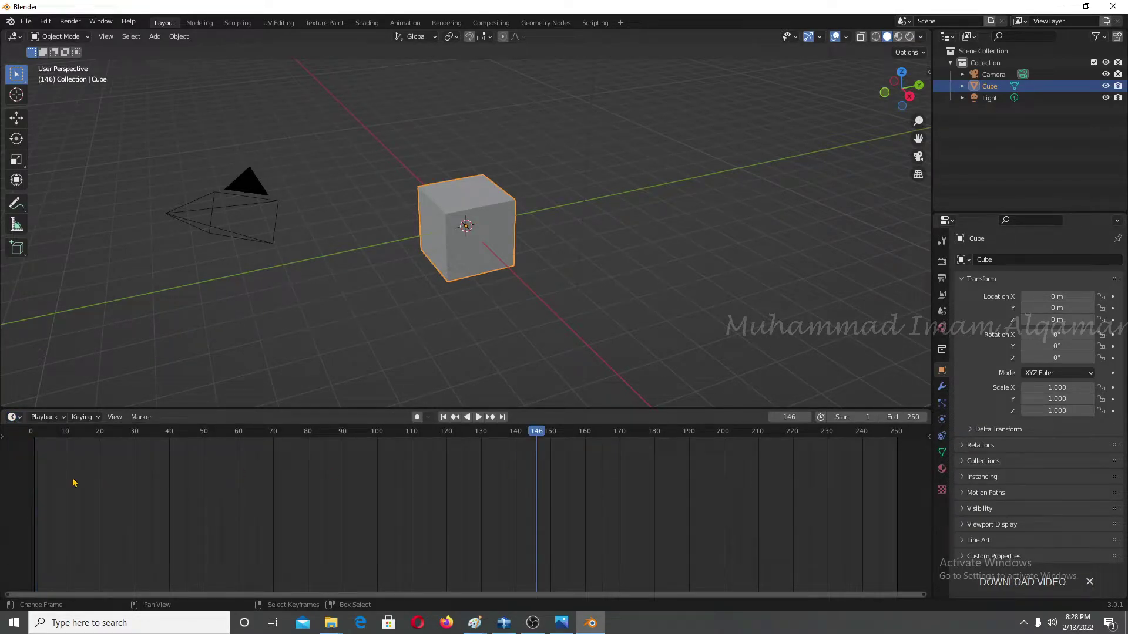
Scrub the timeline, play and stop the animation, then park the playhead at frame 29.
{"action": "mouse_move", "coordinate": [38, 464]}
{"action": "left_mouse_down"}
{"action": "mouse_move", "coordinate": [895, 470]}
{"action": "mouse_move", "coordinate": [35, 511]}
{"action": "left_mouse_up"}
{"action": "key", "text": "space"}
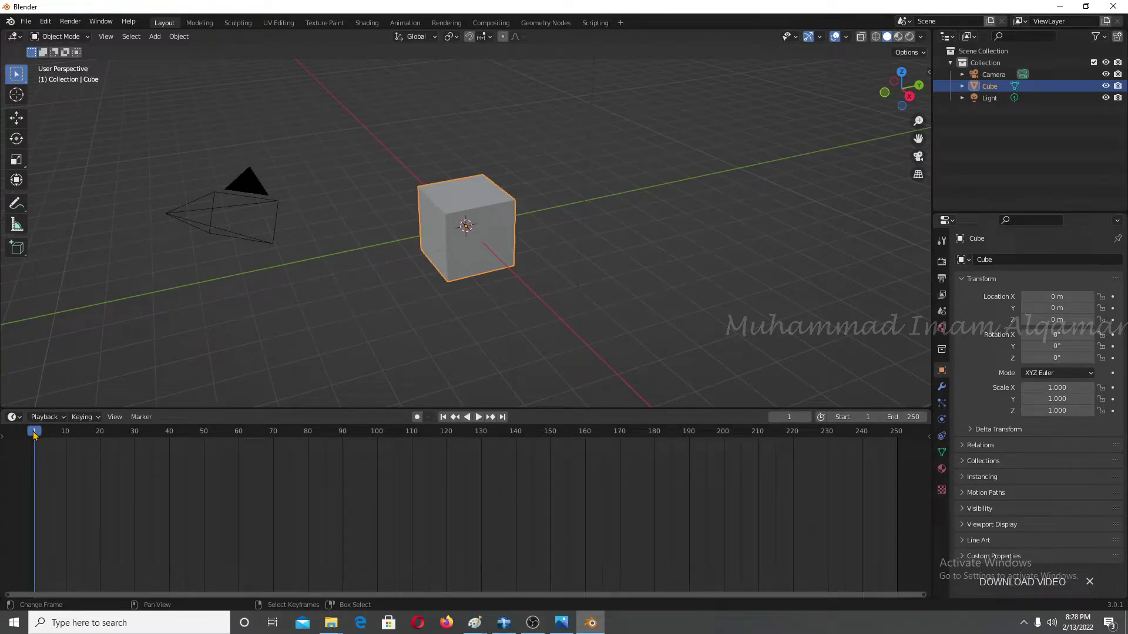
{"action": "key", "text": "space"}
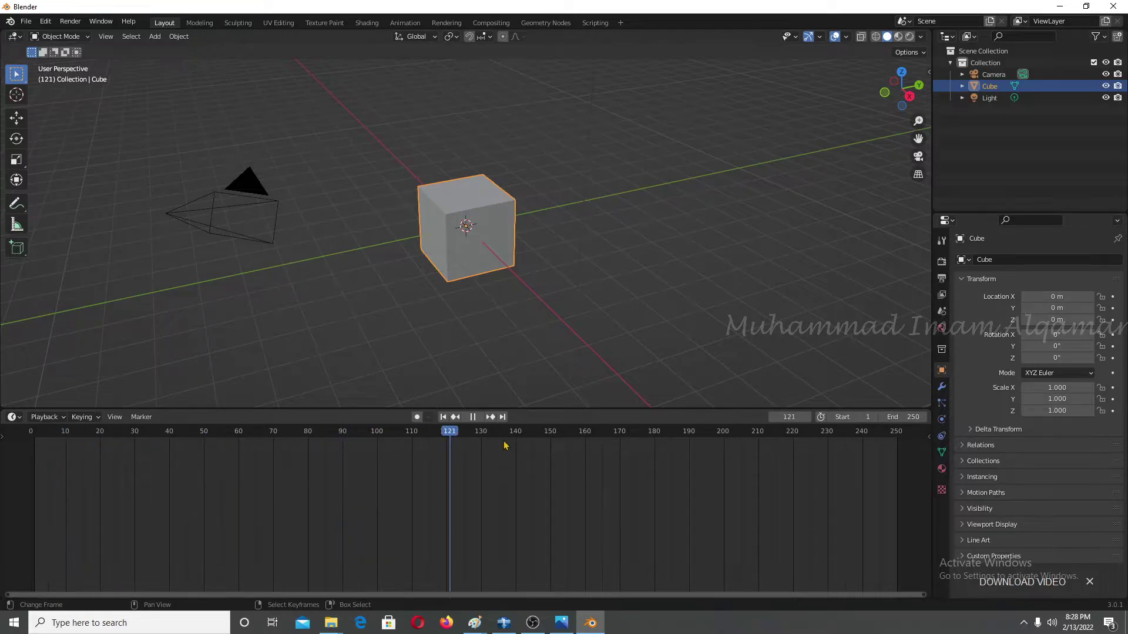
{"action": "left_click_drag", "start_coordinate": [504, 446], "coordinate": [36, 460]}
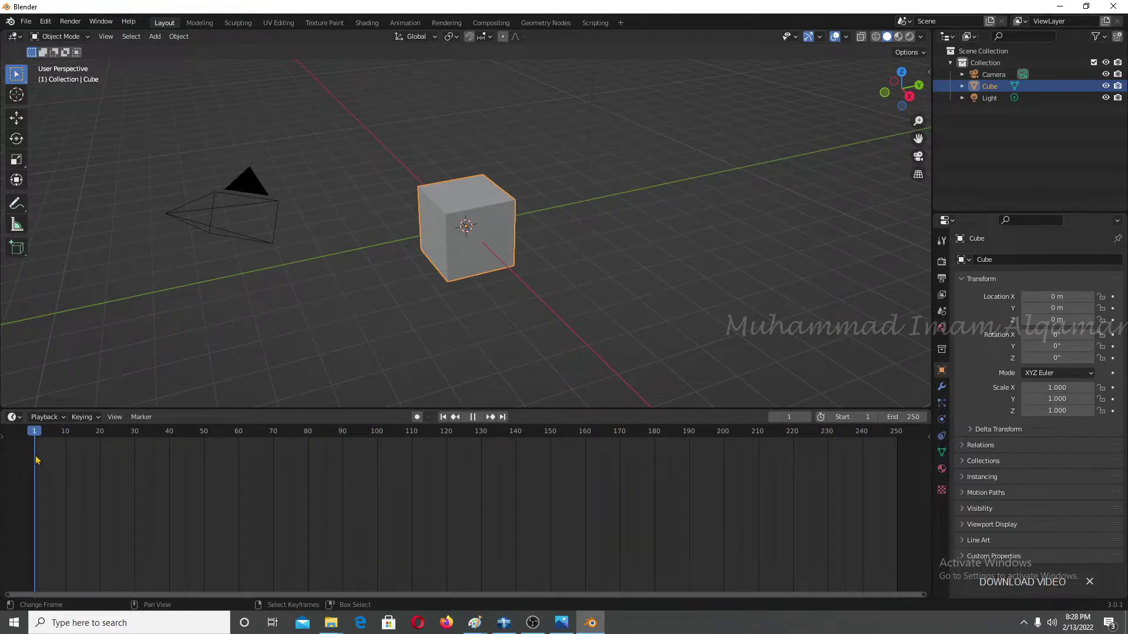
{"action": "key", "text": "space"}
{"action": "key", "text": "shift+ctrl+space"}
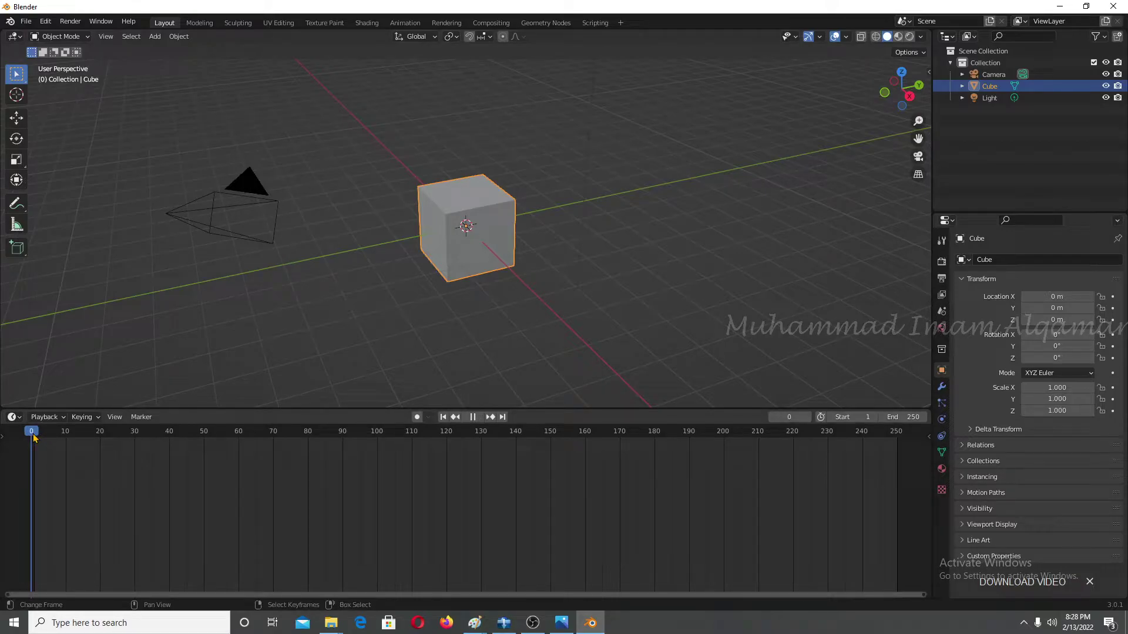
{"action": "left_click_drag", "start_coordinate": [33, 435], "coordinate": [131, 436]}
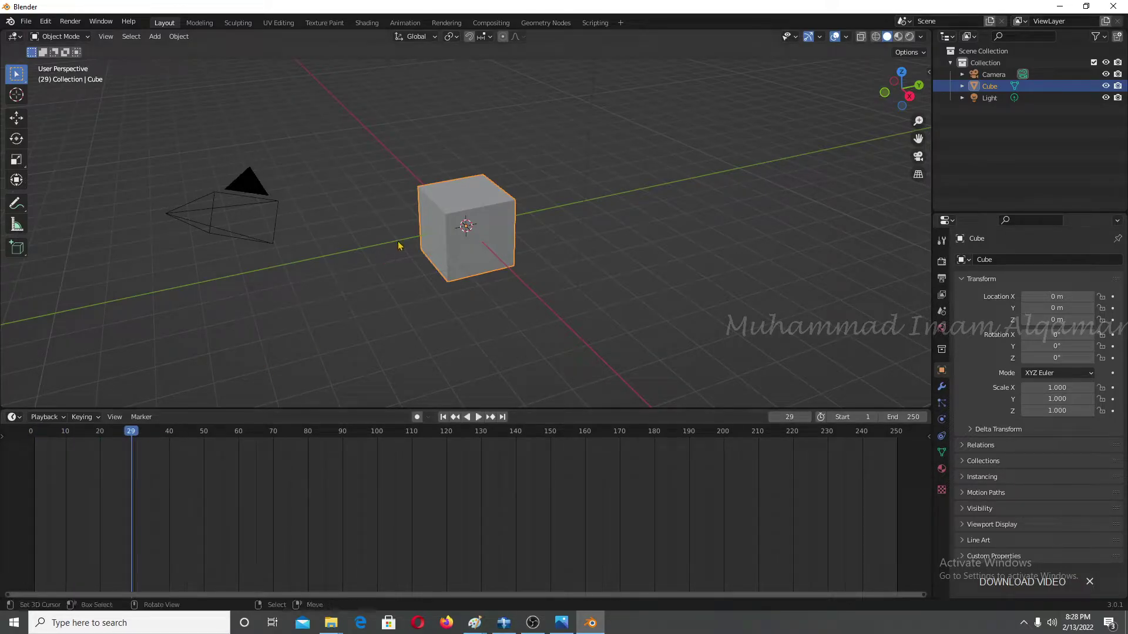
Place the 3D cursor on the red X axis, scrub to frame 6, and deselect the cube.
{"action": "right_click", "coordinate": [623, 378], "text": "shift"}
{"action": "mouse_move", "coordinate": [133, 447]}
{"action": "left_mouse_down"}
{"action": "mouse_move", "coordinate": [130, 462]}
{"action": "mouse_move", "coordinate": [52, 461]}
{"action": "left_mouse_up"}
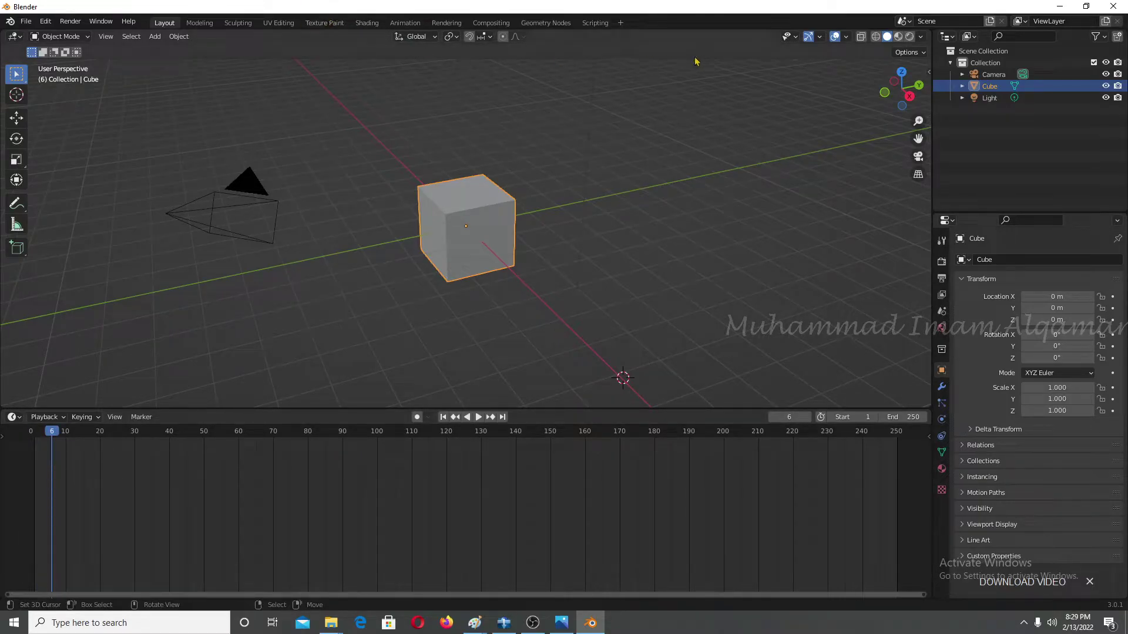
{"action": "left_click", "coordinate": [946, 37]}
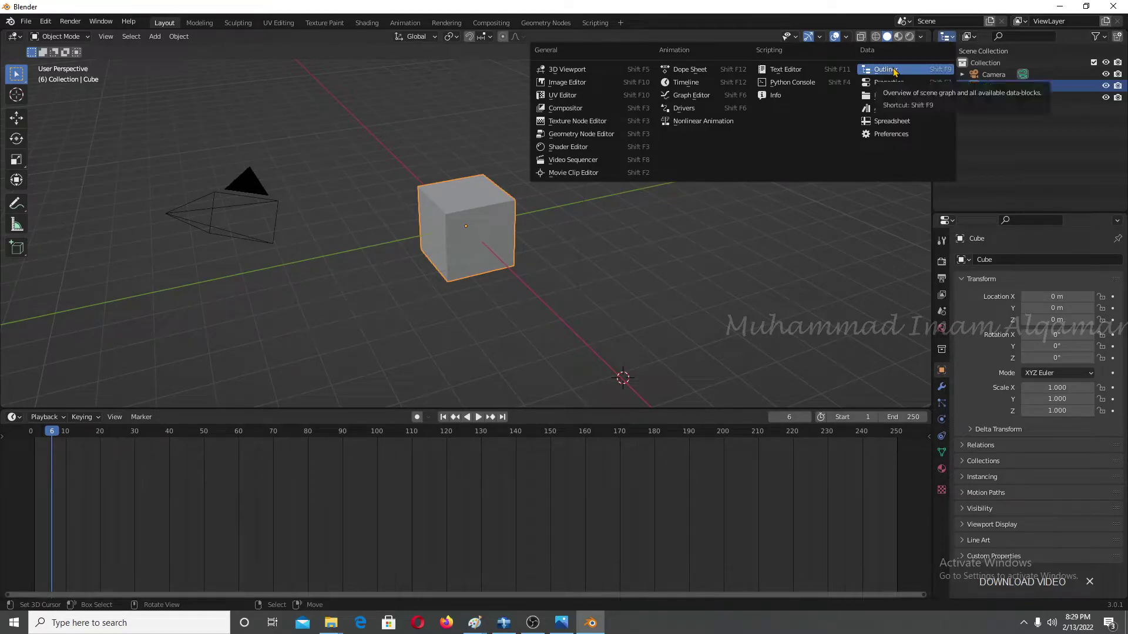
{"action": "left_click", "coordinate": [1029, 134]}
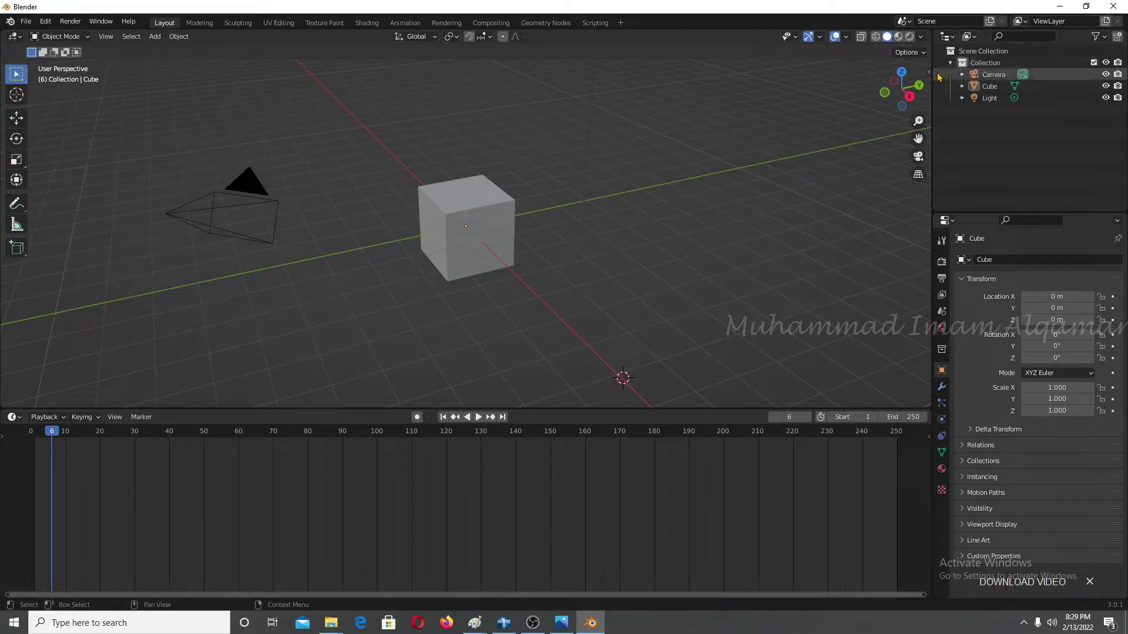
Widen the Outliner/Properties panels and click between the cube and camera in the viewport.
{"action": "left_click_drag", "start_coordinate": [933, 99], "coordinate": [831, 98]}
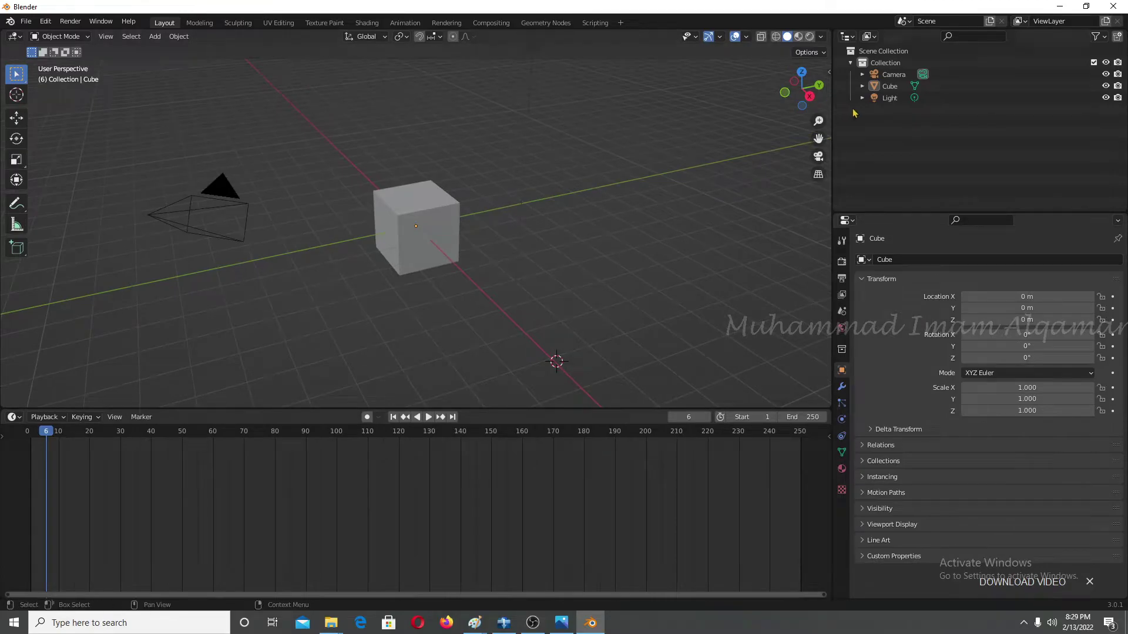
{"action": "left_click", "coordinate": [420, 211]}
{"action": "left_click", "coordinate": [220, 233]}
{"action": "left_click", "coordinate": [399, 220]}
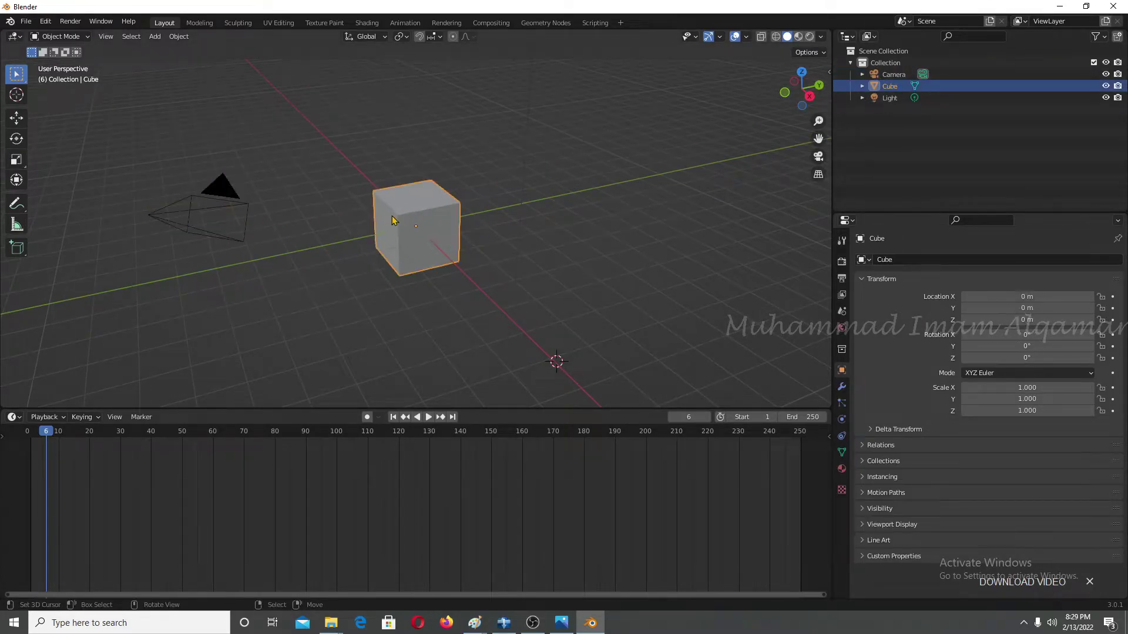
Select the Camera, then Collection and finally Scene Collection in the Outliner.
{"action": "right_click", "coordinate": [892, 80]}
{"action": "left_click", "coordinate": [822, 156]}
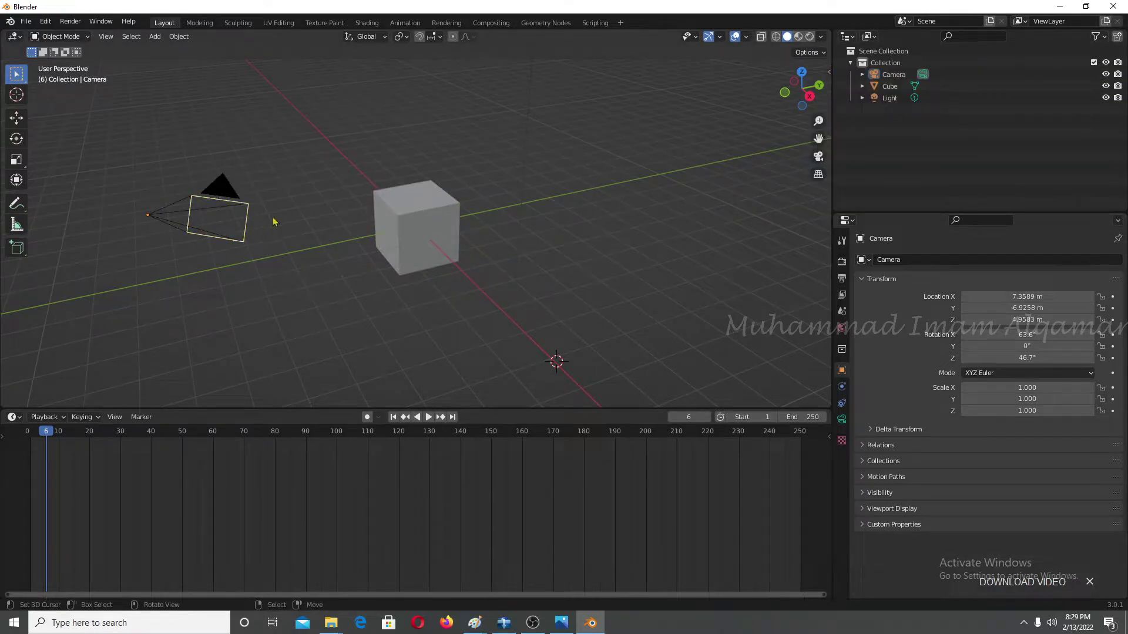
{"action": "left_click", "coordinate": [889, 79]}
{"action": "left_click", "coordinate": [889, 97]}
{"action": "left_click", "coordinate": [892, 75]}
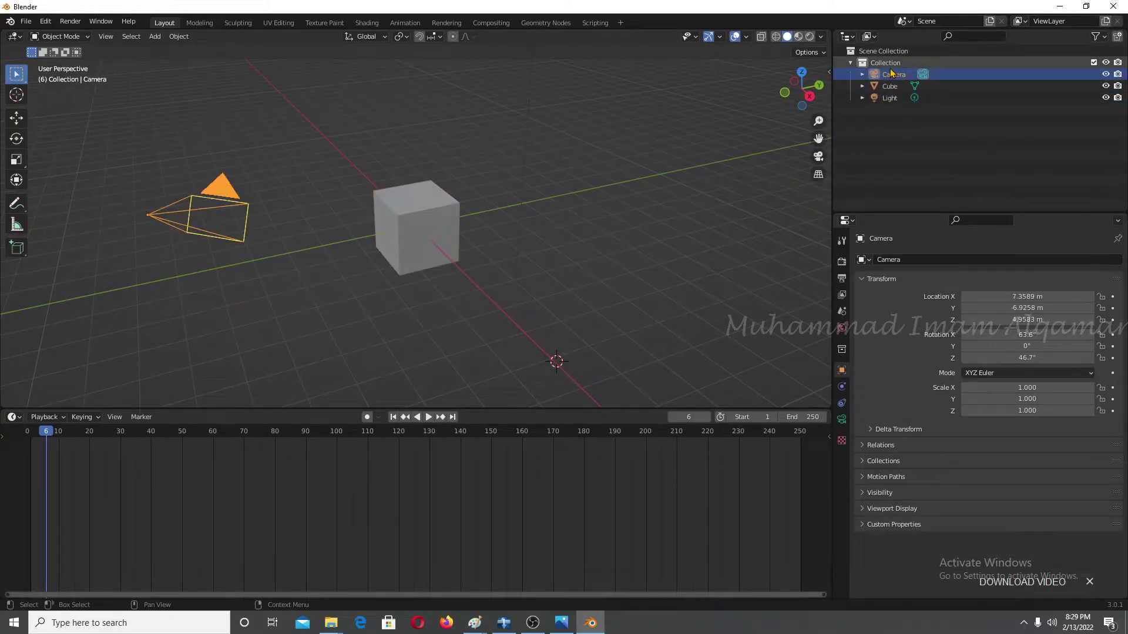
{"action": "left_click", "coordinate": [888, 52]}
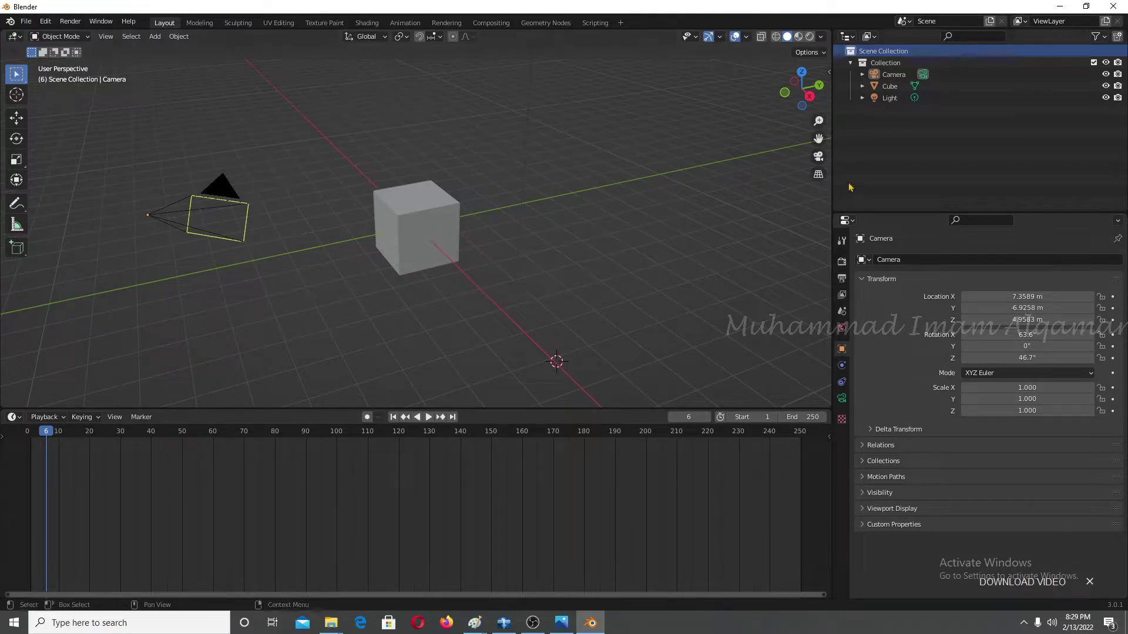
Add a new collection in the Outliner and rename it 'Rumah 1'.
{"action": "right_click", "coordinate": [897, 54]}
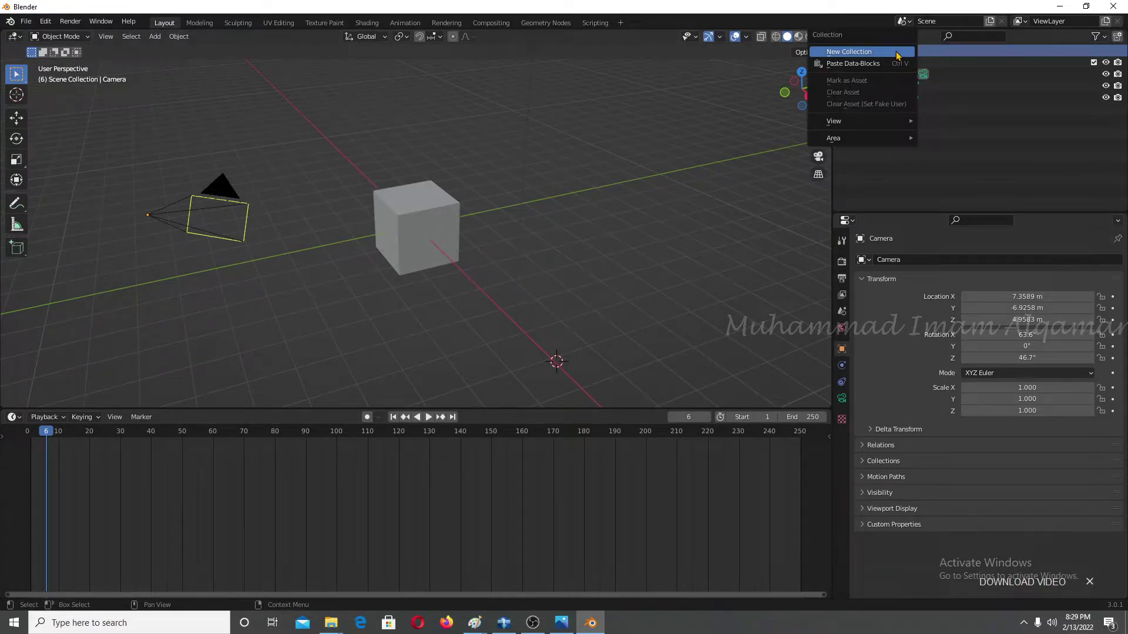
{"action": "left_click", "coordinate": [897, 53]}
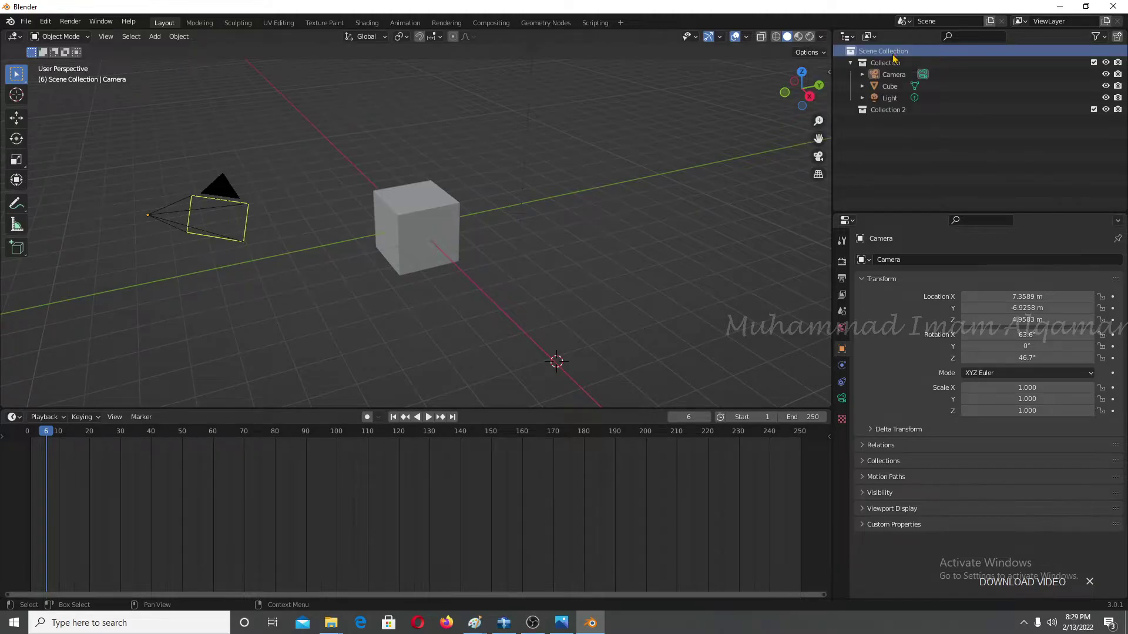
{"action": "double_click", "coordinate": [901, 111]}
{"action": "type", "text": "Rumah 1"}
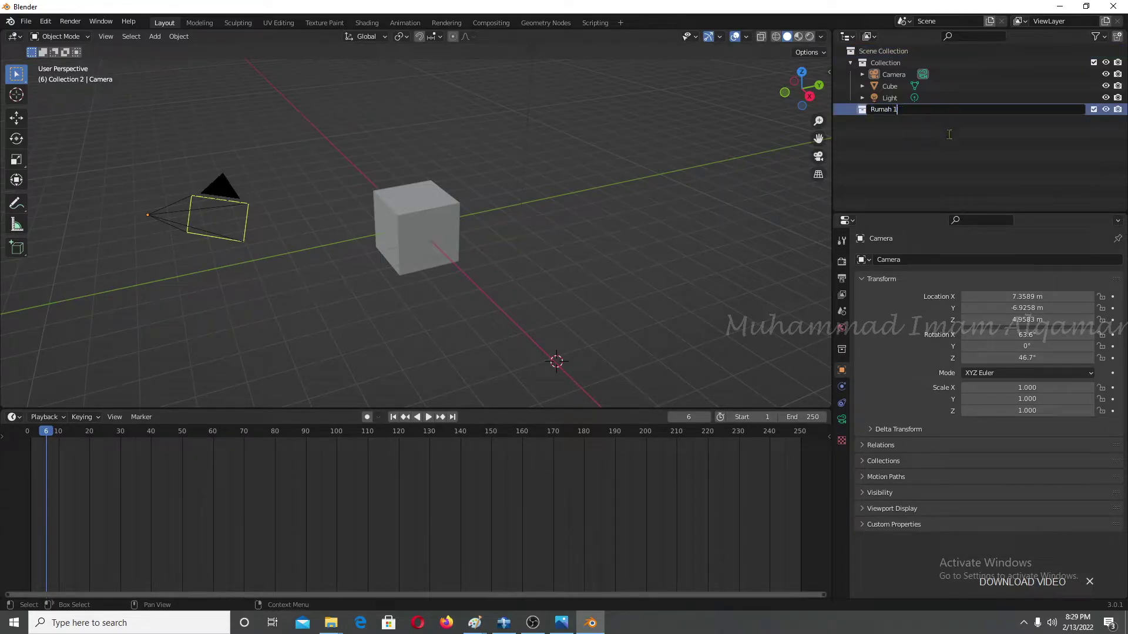
{"action": "key", "text": "Return"}
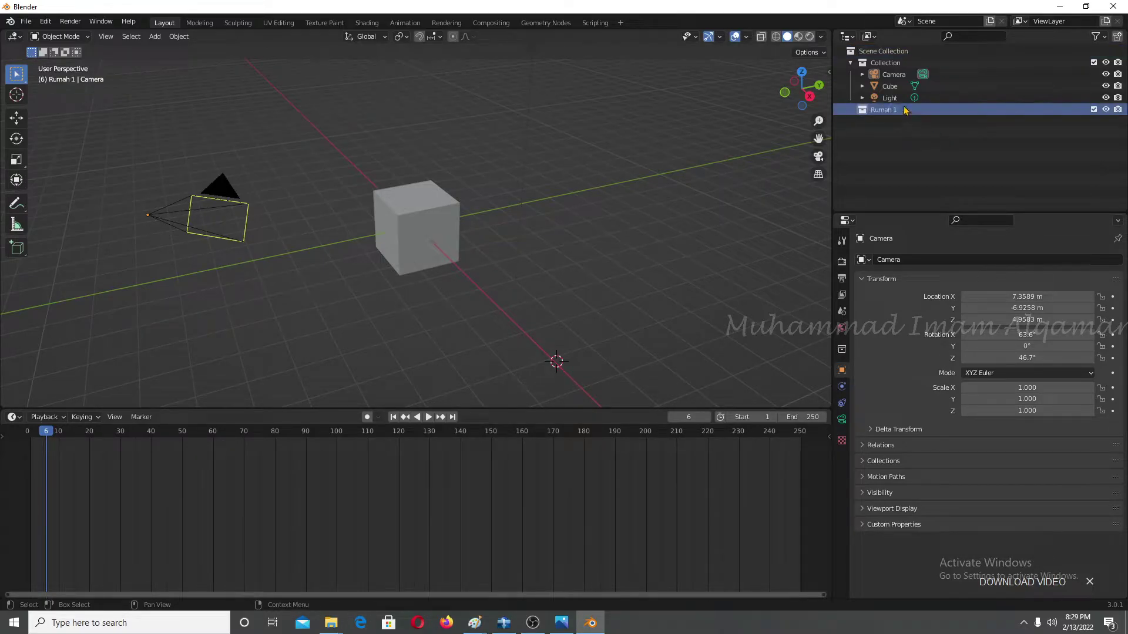
Add a second collection under Scene Collection and rename it 'Rumah 2'.
{"action": "left_click", "coordinate": [905, 52]}
{"action": "right_click", "coordinate": [909, 59]}
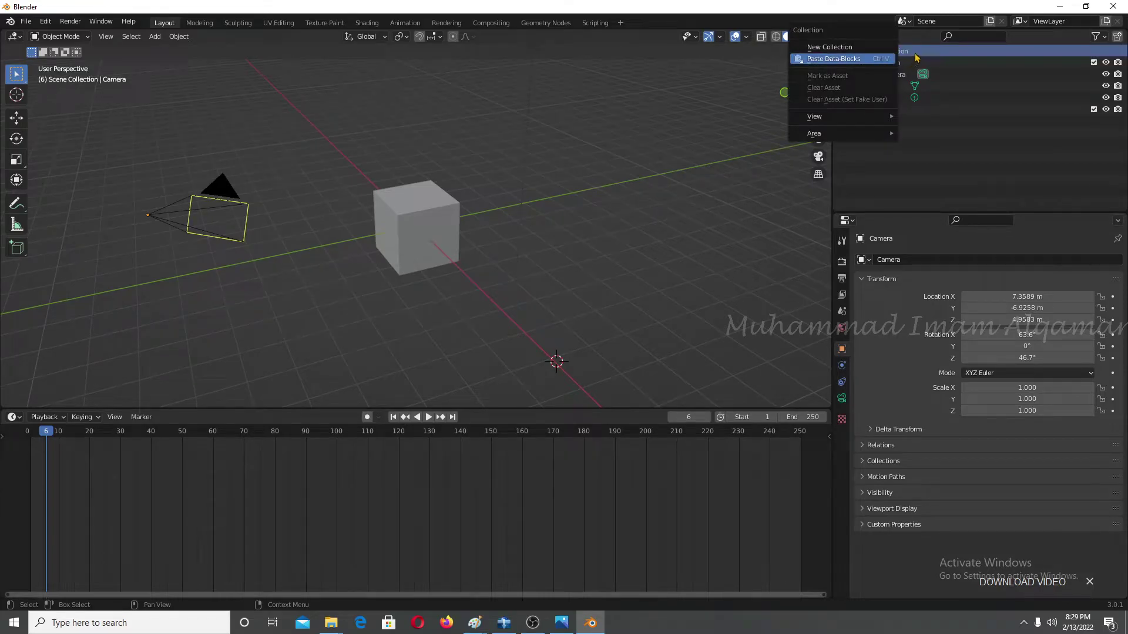
{"action": "left_click", "coordinate": [915, 53]}
{"action": "right_click", "coordinate": [916, 52]}
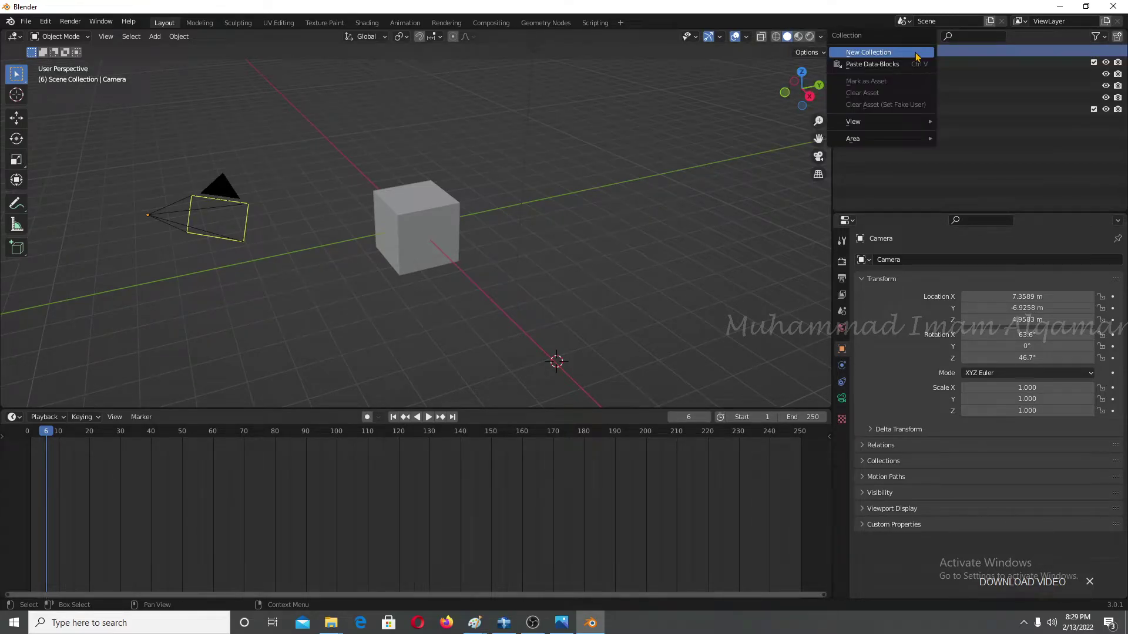
{"action": "left_click", "coordinate": [915, 52]}
{"action": "double_click", "coordinate": [909, 120]}
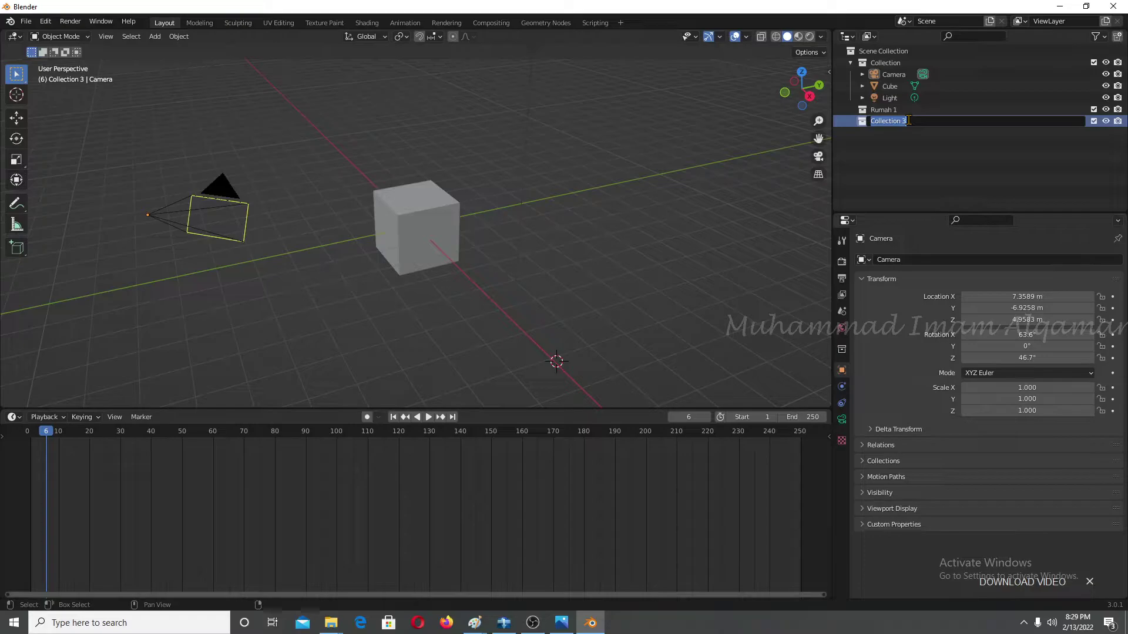
{"action": "type", "text": "Rumah 2"}
{"action": "key", "text": "Return"}
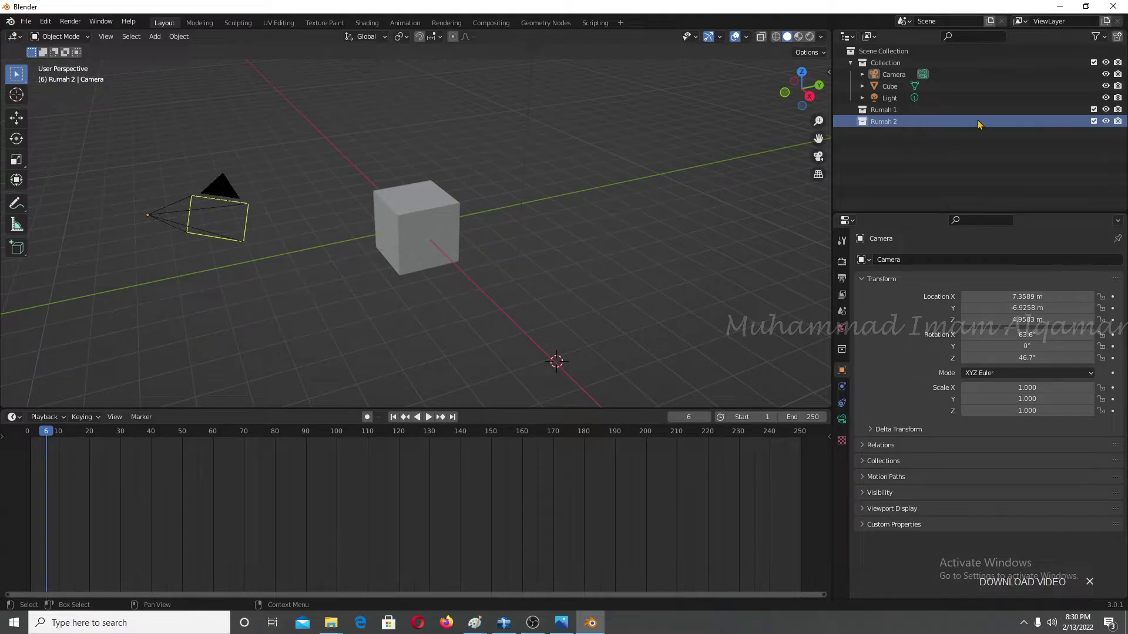
Exclude Rumah 1 from the view layer via its checkbox, then select the cube.
{"action": "left_click", "coordinate": [911, 110]}
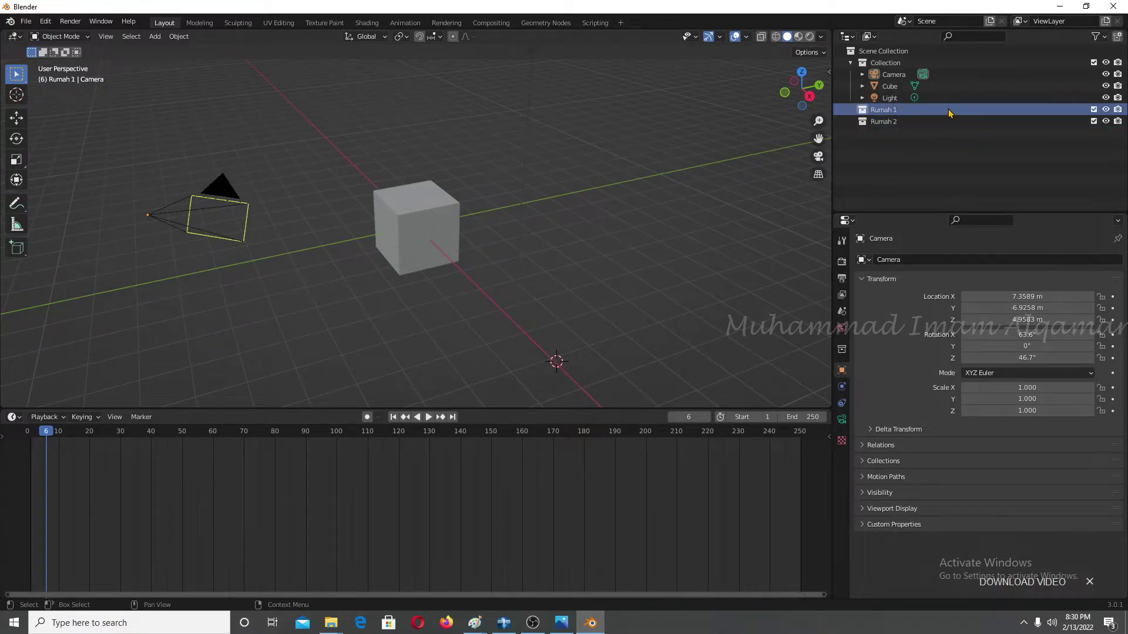
{"action": "left_click", "coordinate": [1094, 110]}
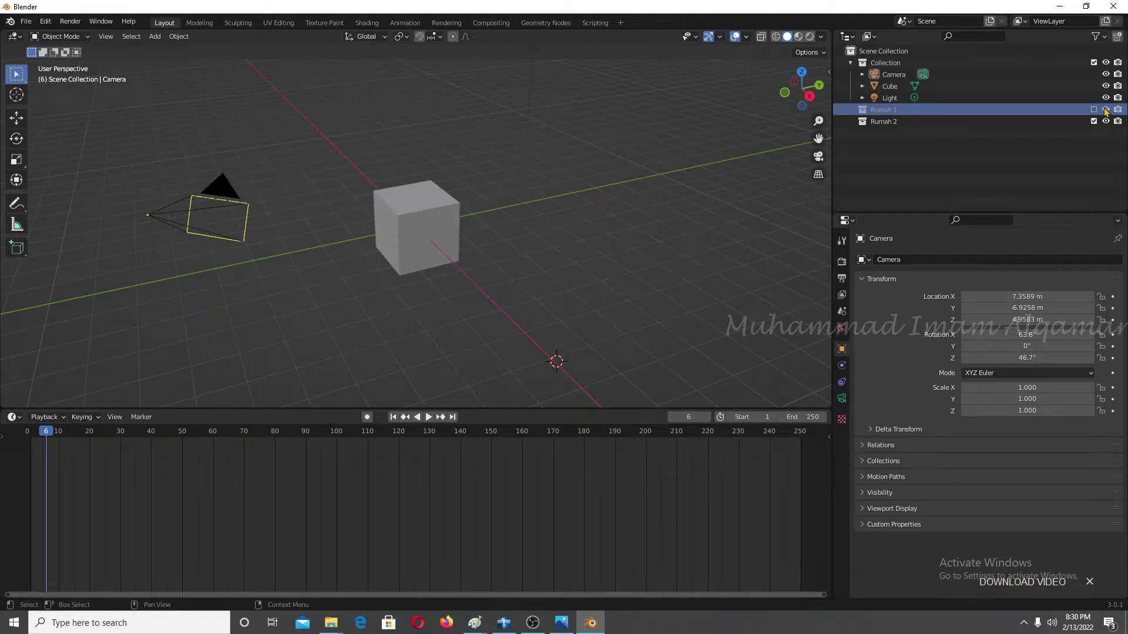
{"action": "left_click", "coordinate": [1094, 110]}
{"action": "left_click", "coordinate": [1094, 109]}
{"action": "left_click", "coordinate": [415, 242]}
{"action": "left_click", "coordinate": [229, 225]}
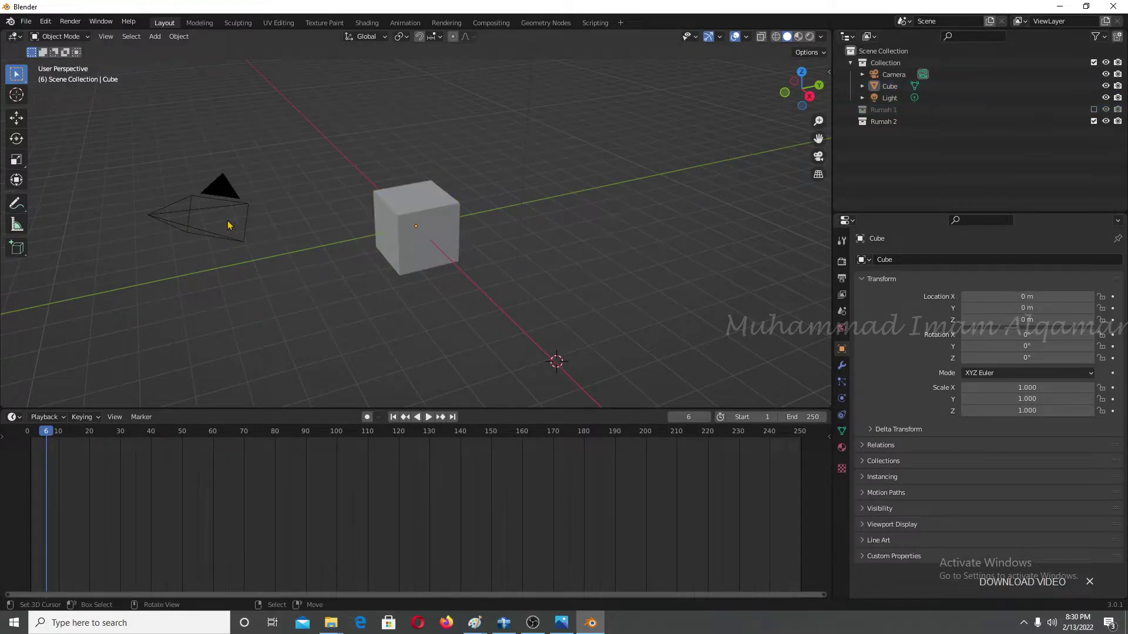
{"action": "left_click", "coordinate": [406, 212]}
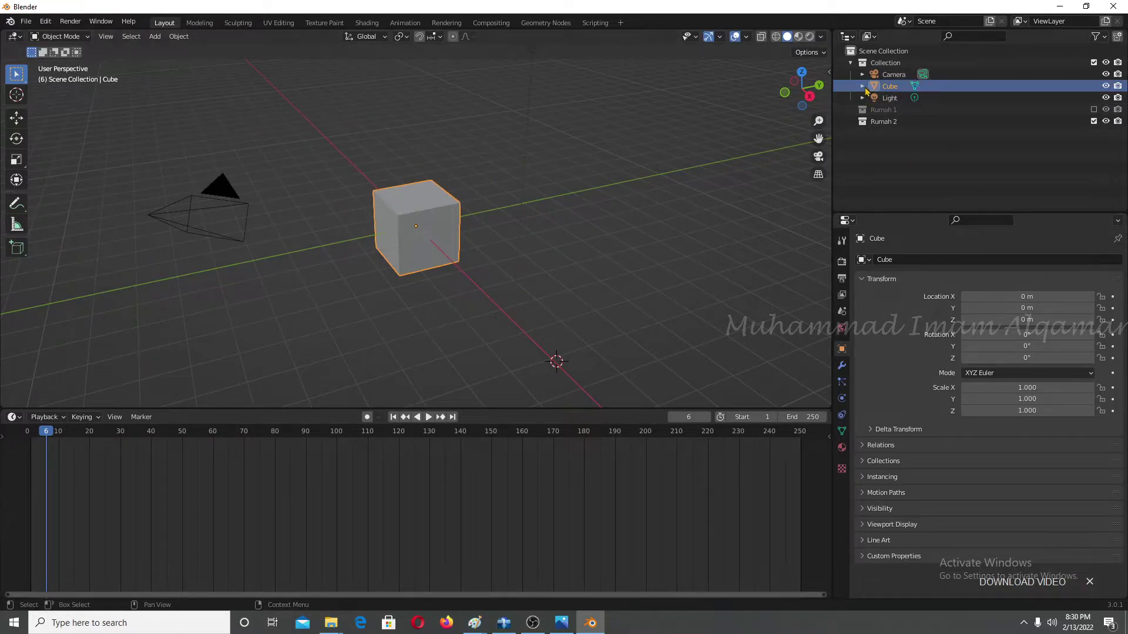
Expand and collapse the Cube, its mesh, Camera and Collection entries in the Outliner.
{"action": "left_click", "coordinate": [863, 87]}
{"action": "left_click", "coordinate": [874, 98]}
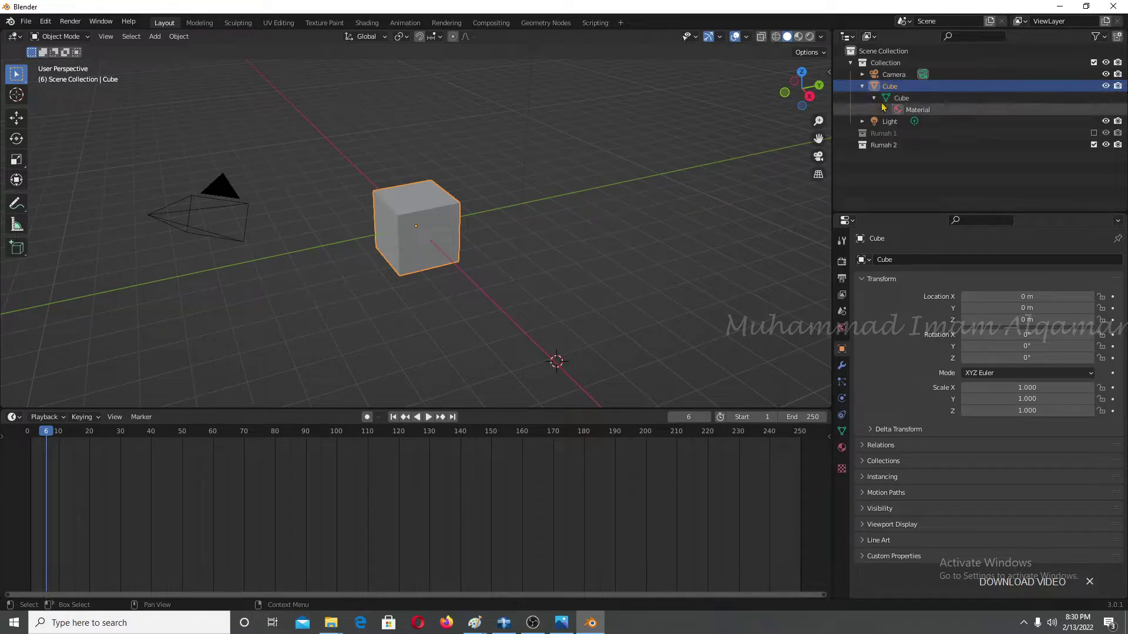
{"action": "left_click", "coordinate": [863, 86]}
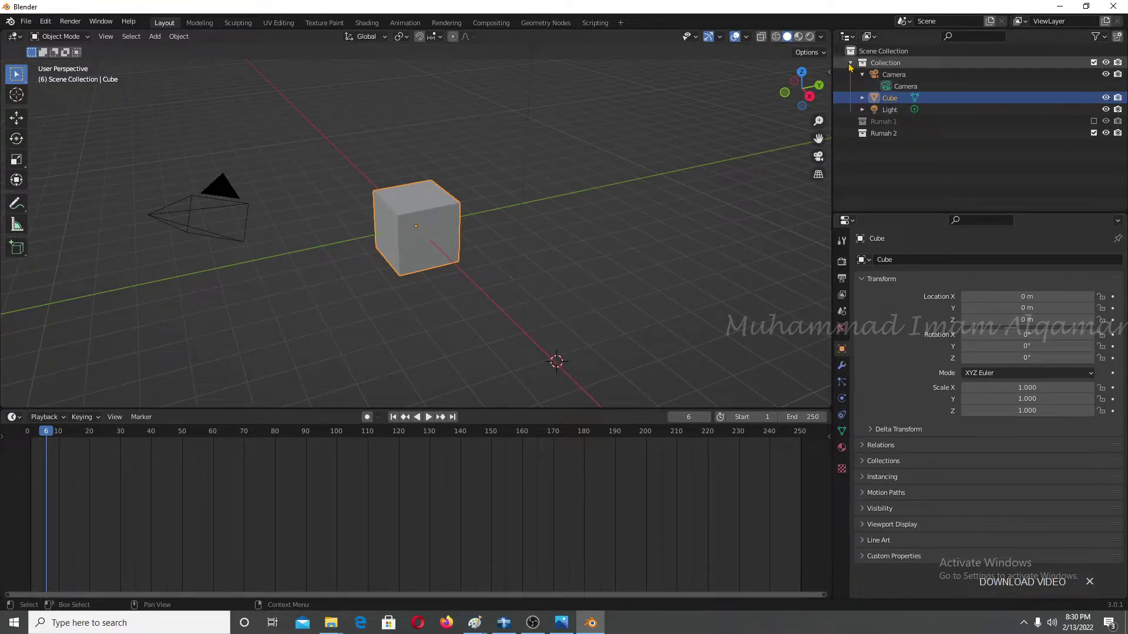
{"action": "left_click", "coordinate": [850, 63]}
{"action": "left_click", "coordinate": [851, 63]}
Select the Camera, Light and Cube, and toggle the Cube's visibility off and on.
{"action": "left_click", "coordinate": [890, 74]}
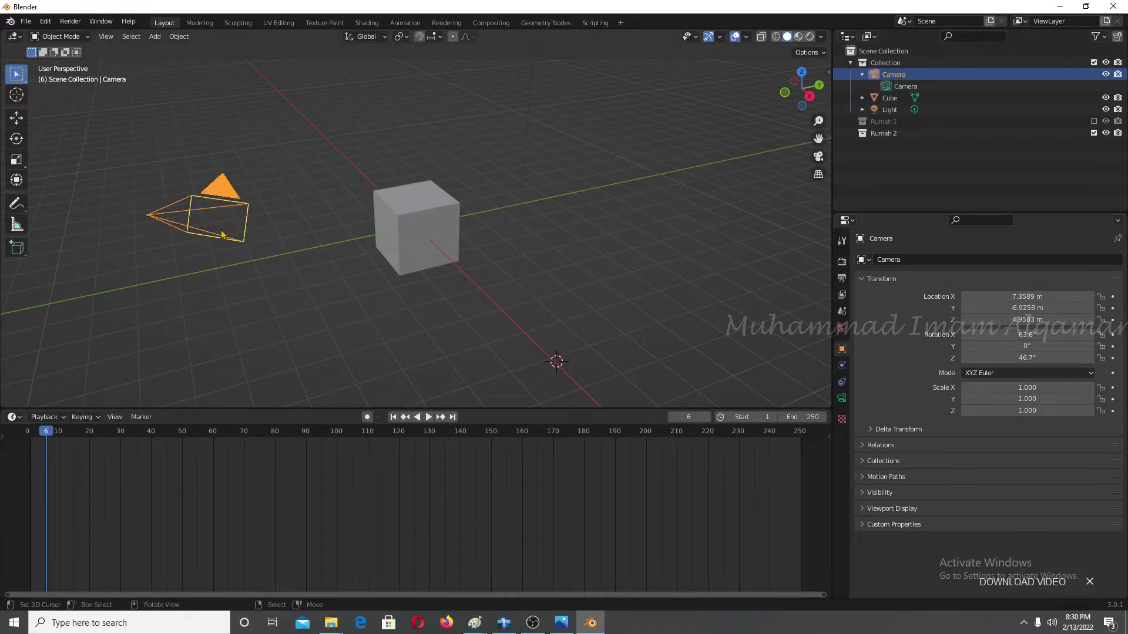
{"action": "left_click", "coordinate": [894, 109]}
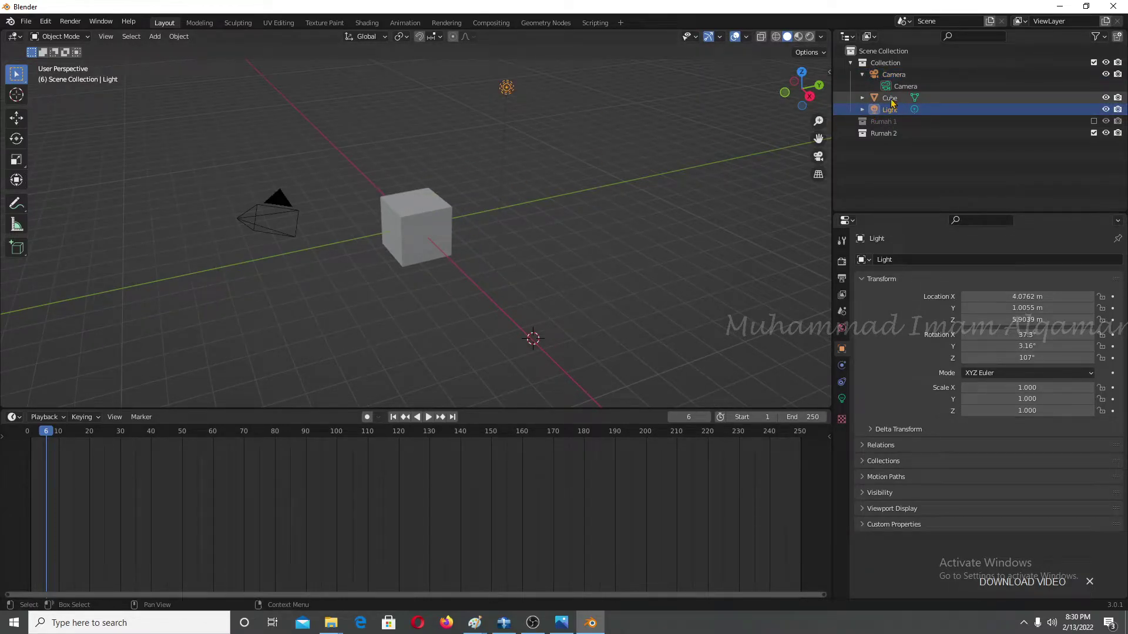
{"action": "left_click", "coordinate": [891, 99]}
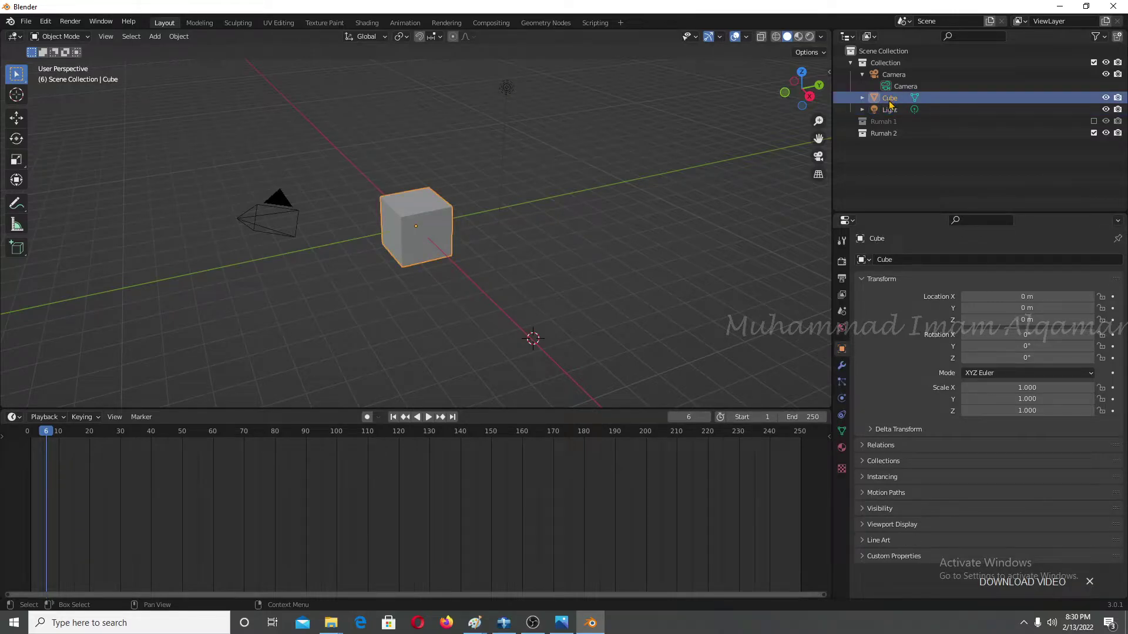
{"action": "left_click", "coordinate": [1106, 99]}
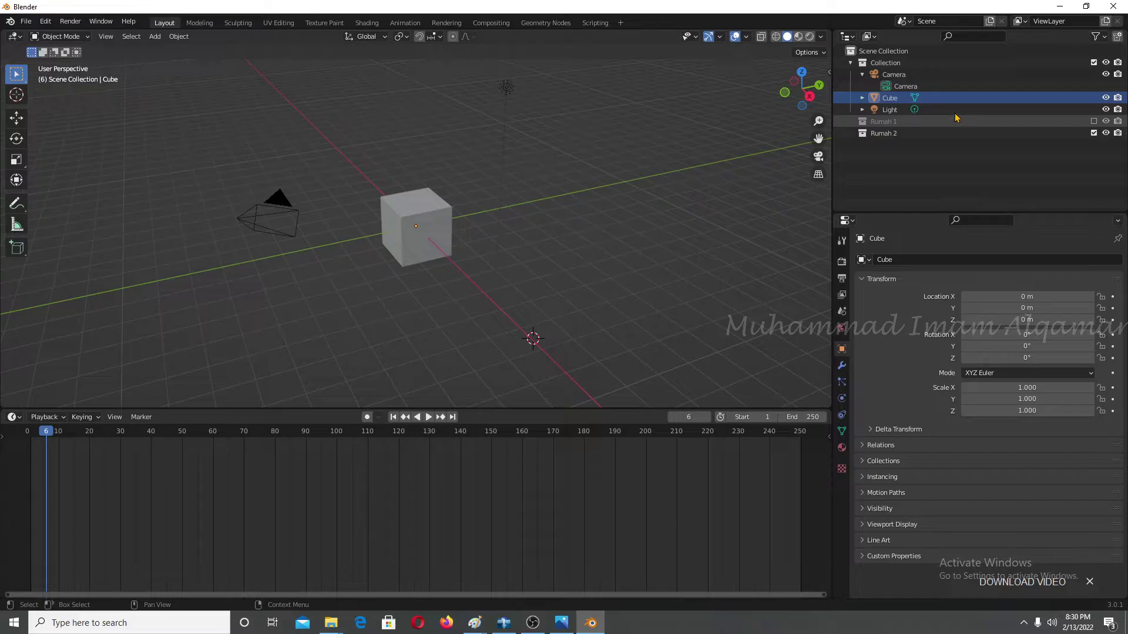
Show the scene's Render properties, with Eevee as the engine and sampling 64 and 16.
{"action": "scroll", "coordinate": [438, 189], "scroll_direction": "up", "scroll_amount": 1}
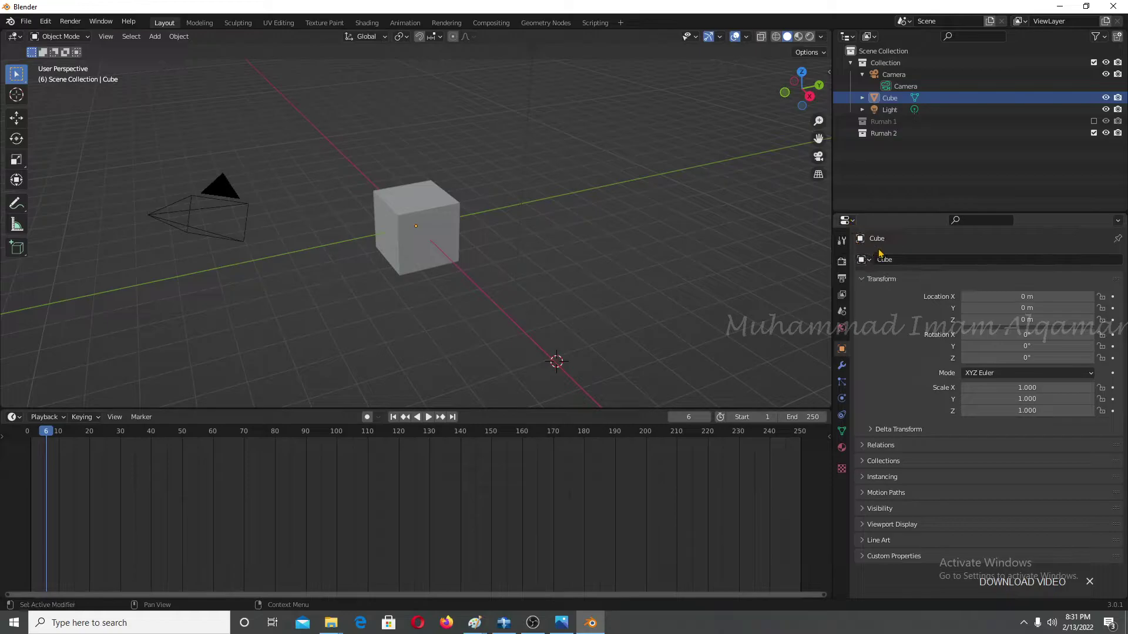
{"action": "left_click", "coordinate": [848, 221]}
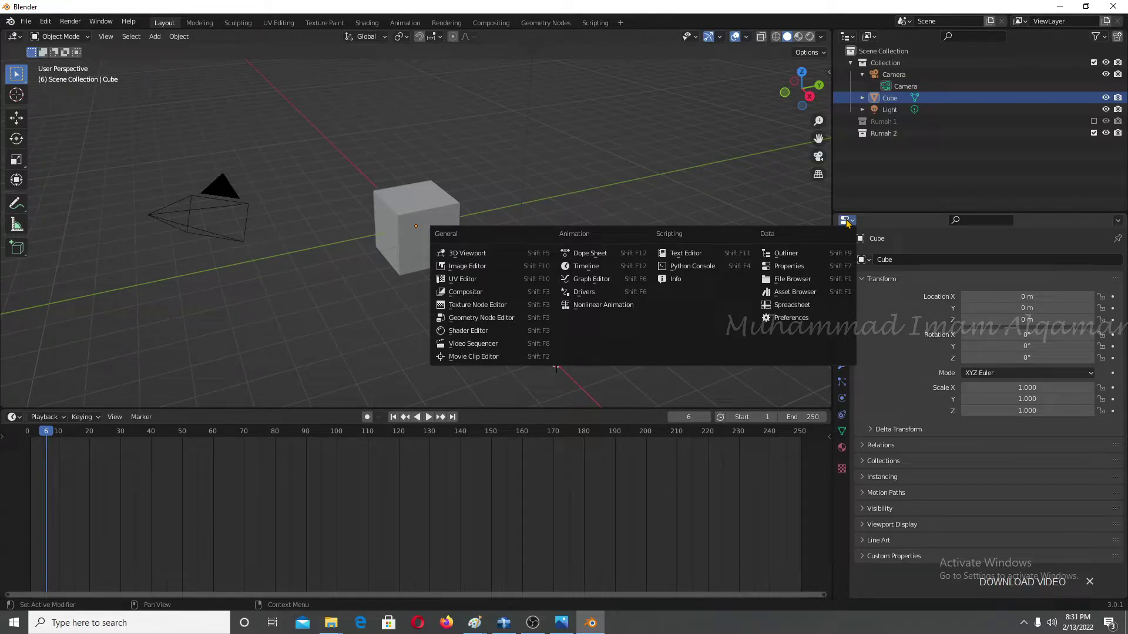
{"action": "left_click", "coordinate": [776, 266]}
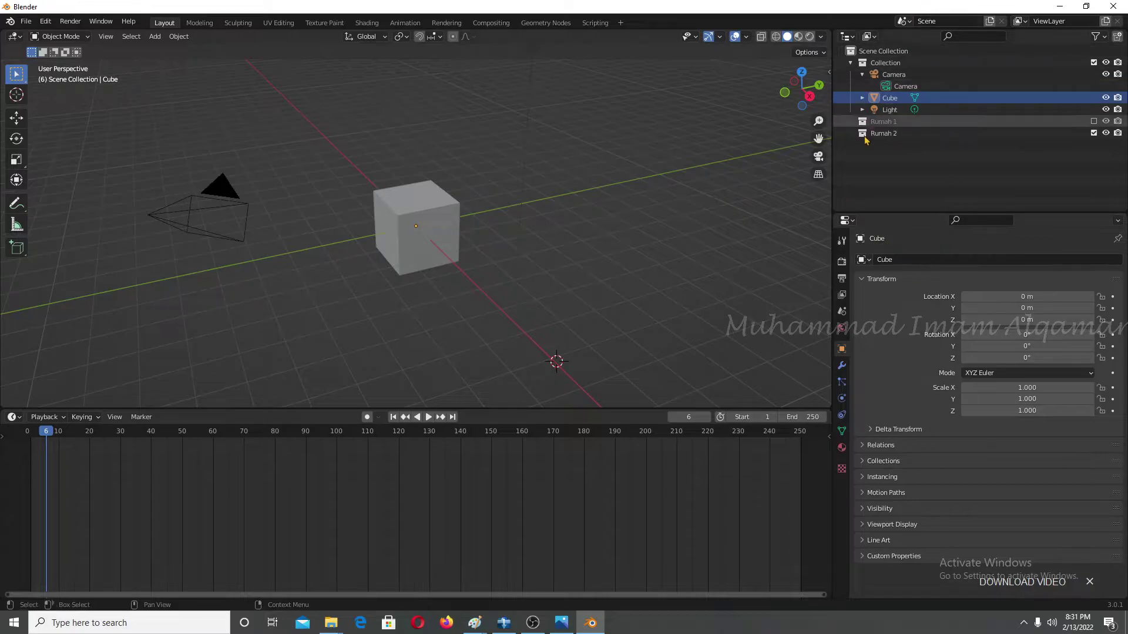
{"action": "left_click", "coordinate": [842, 262]}
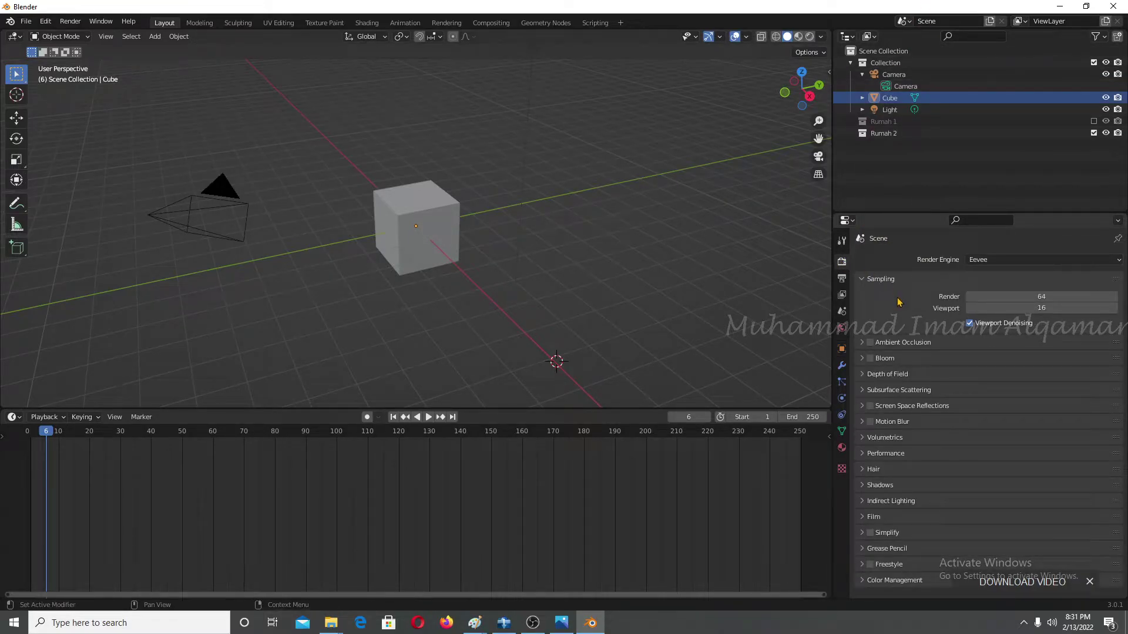
Review the Eevee, Workbench and Cycles render engine choices, keeping Eevee.
{"action": "left_click", "coordinate": [980, 259]}
{"action": "left_click", "coordinate": [980, 260]}
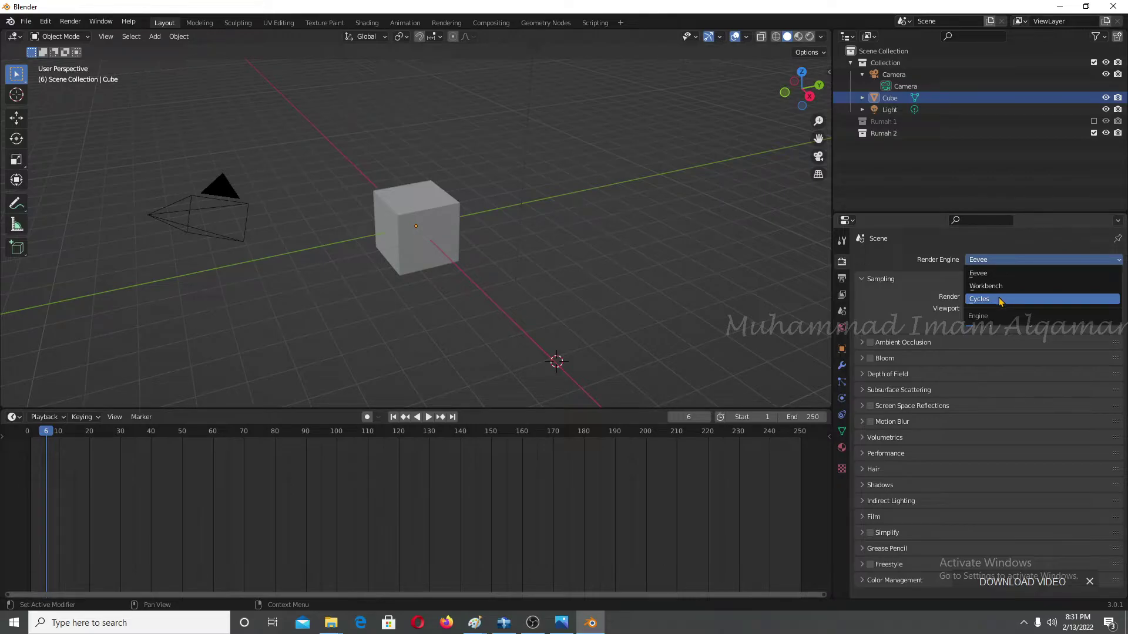
{"action": "left_click", "coordinate": [978, 273]}
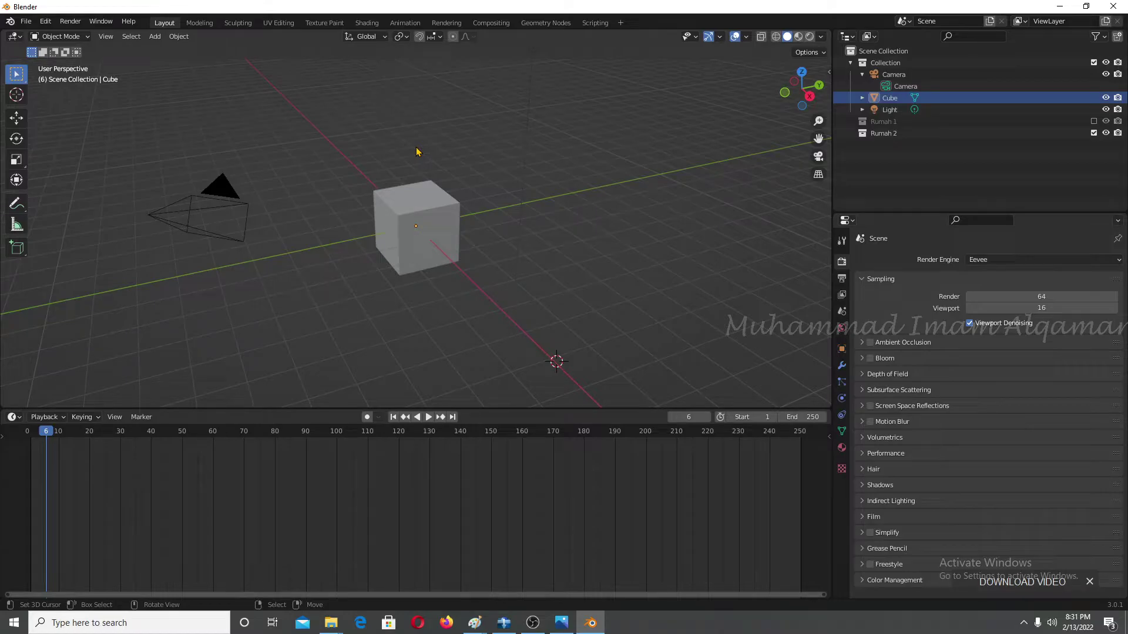
{"action": "left_click", "coordinate": [1025, 261]}
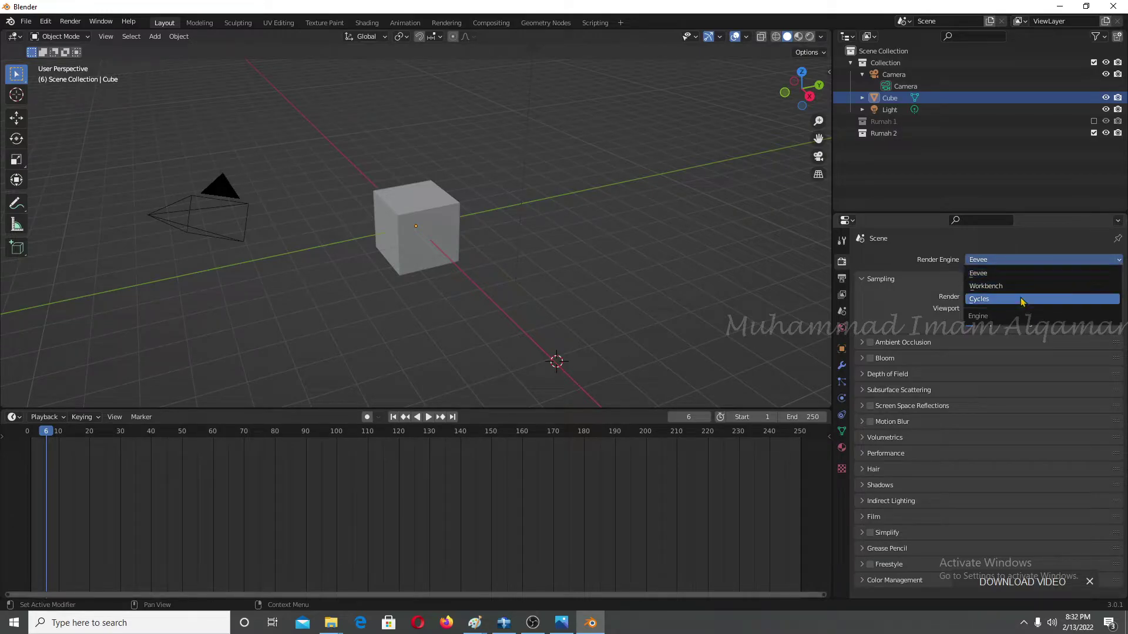
{"action": "left_click", "coordinate": [1014, 268]}
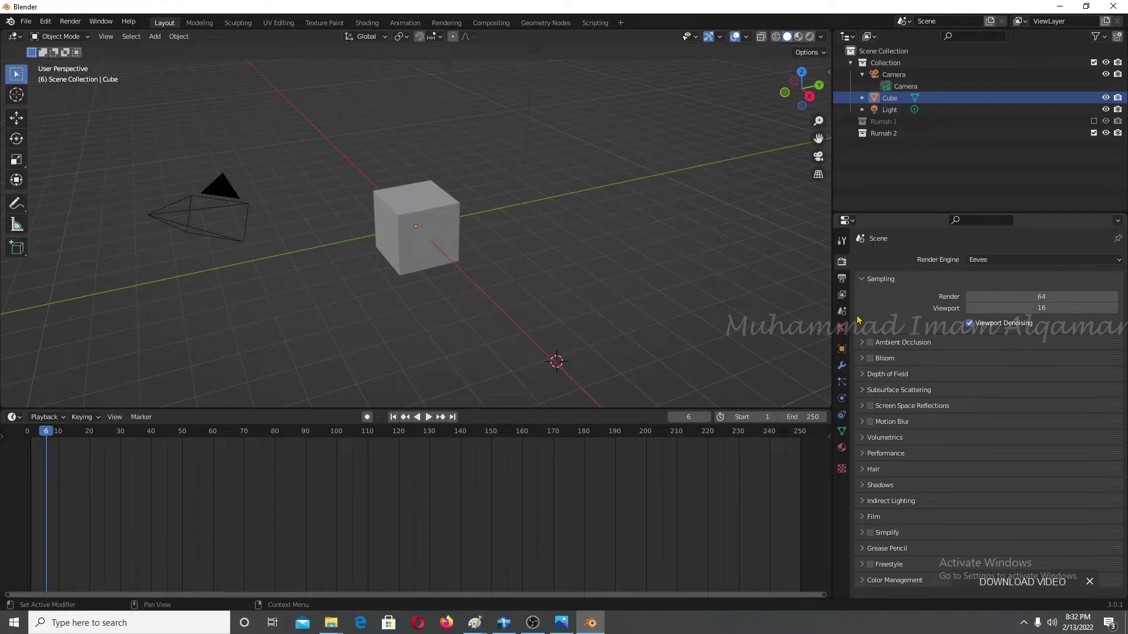
Toggle the Sampling panel open and closed, leaving it collapsed.
{"action": "left_click", "coordinate": [863, 280]}
{"action": "left_click", "coordinate": [862, 281]}
{"action": "left_click", "coordinate": [862, 281]}
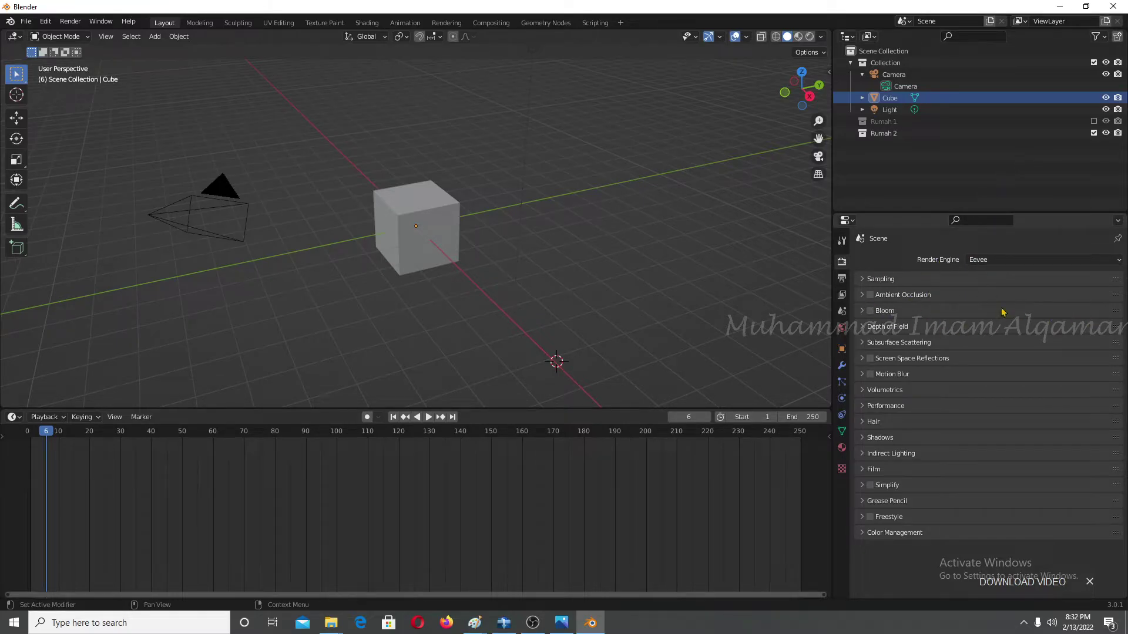
Compare the Output and Render properties tabs, ending back on Render settings.
{"action": "left_click", "coordinate": [842, 278]}
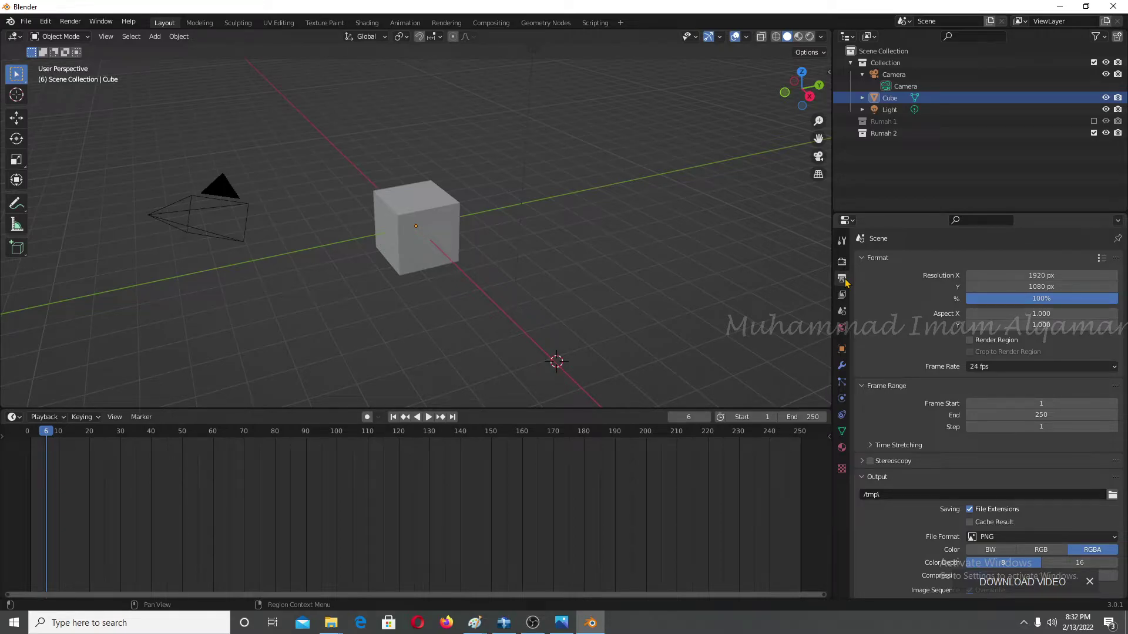
{"action": "left_click", "coordinate": [842, 261]}
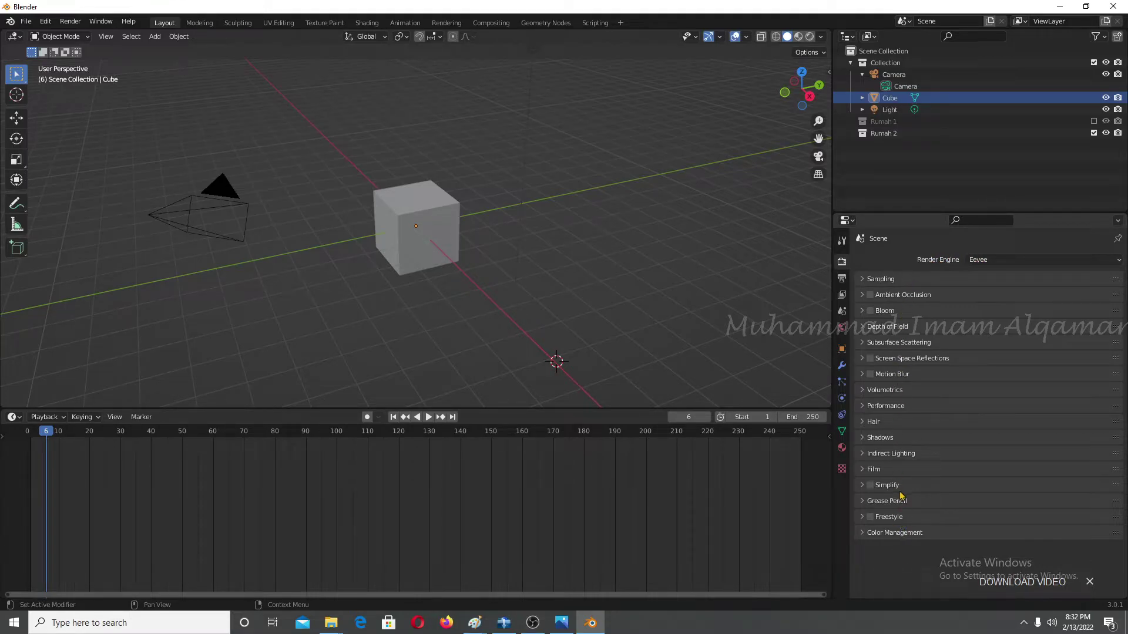
{"action": "left_click", "coordinate": [842, 279]}
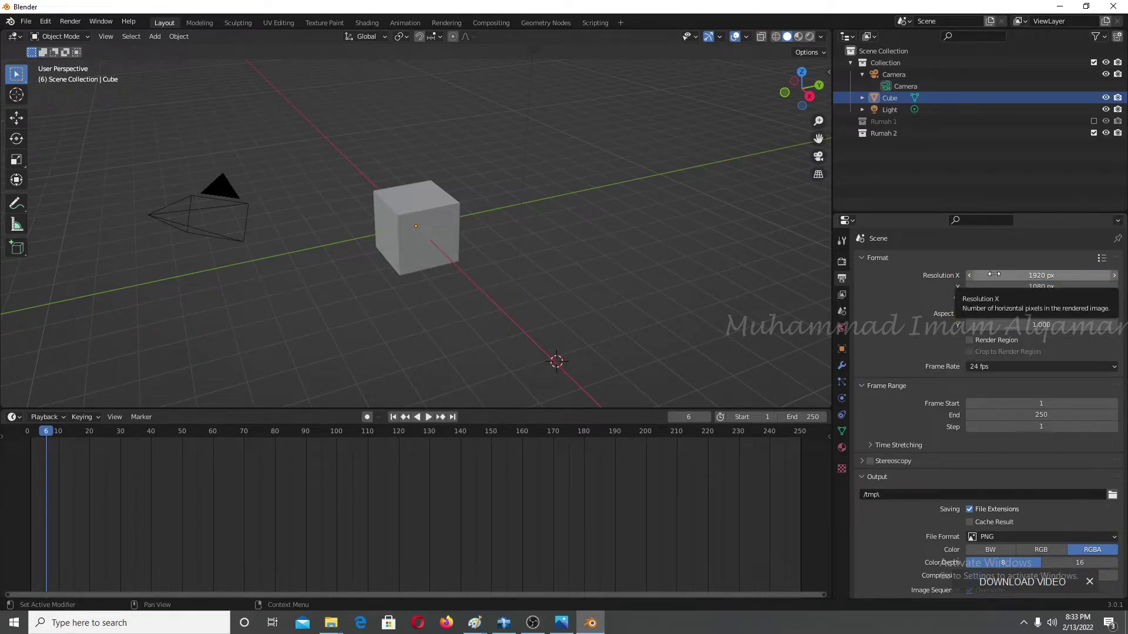
{"action": "left_click", "coordinate": [842, 261]}
Toggle Sampling, then reach View Layer settings showing only the Combined pass enabled.
{"action": "left_click", "coordinate": [857, 279]}
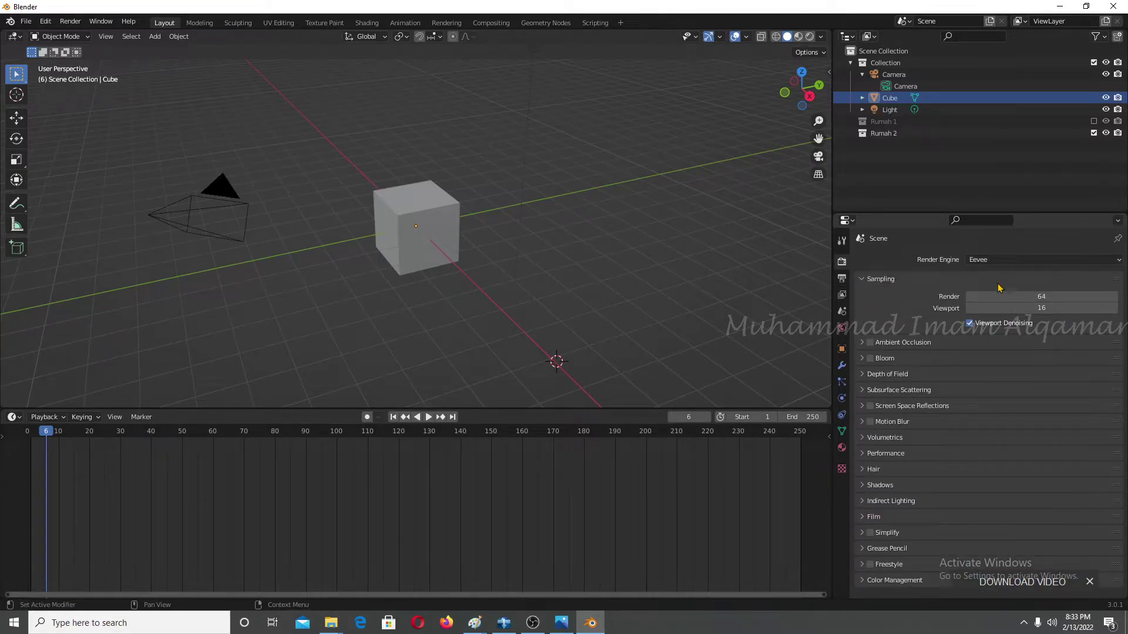
{"action": "left_click", "coordinate": [858, 279]}
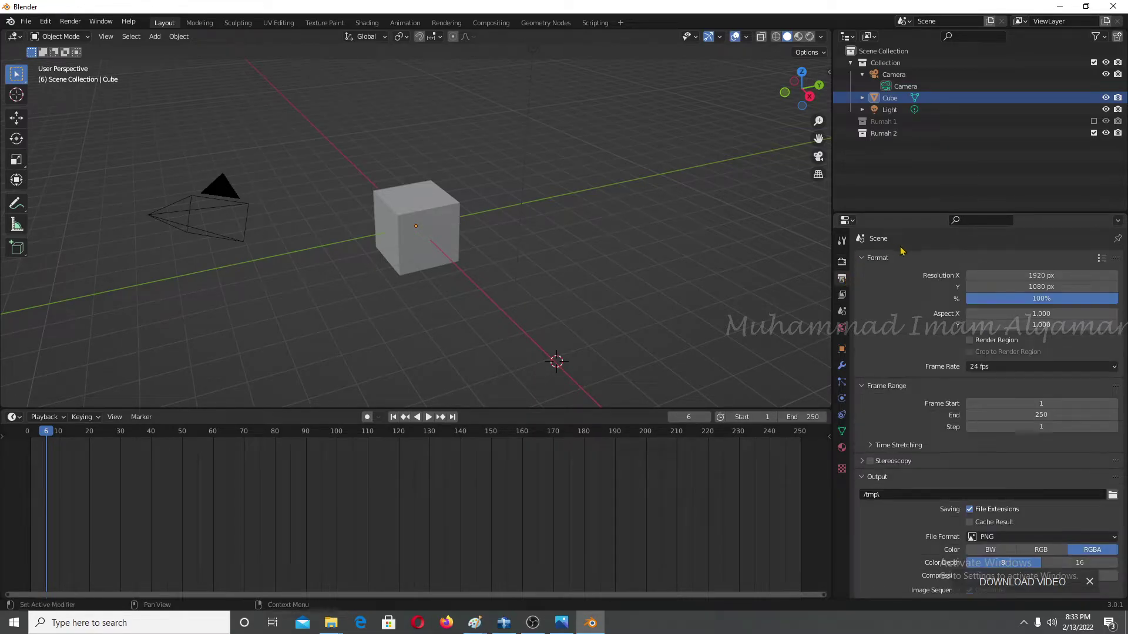
{"action": "scroll", "coordinate": [924, 442], "scroll_direction": "down", "scroll_amount": 2}
{"action": "scroll", "coordinate": [923, 442], "scroll_direction": "up", "scroll_amount": 2}
{"action": "scroll", "coordinate": [919, 437], "scroll_direction": "down", "scroll_amount": 2}
{"action": "scroll", "coordinate": [919, 437], "scroll_direction": "up", "scroll_amount": 2}
{"action": "scroll", "coordinate": [911, 405], "scroll_direction": "down", "scroll_amount": 2}
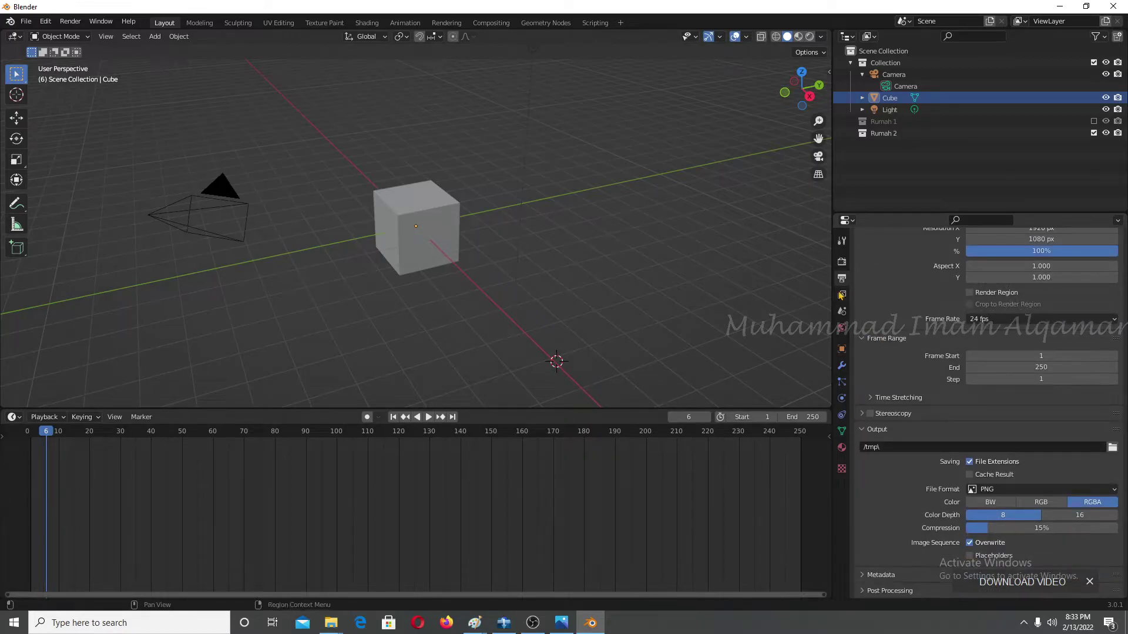
{"action": "scroll", "coordinate": [900, 378], "scroll_direction": "down", "scroll_amount": 1, "text": "ctrl"}
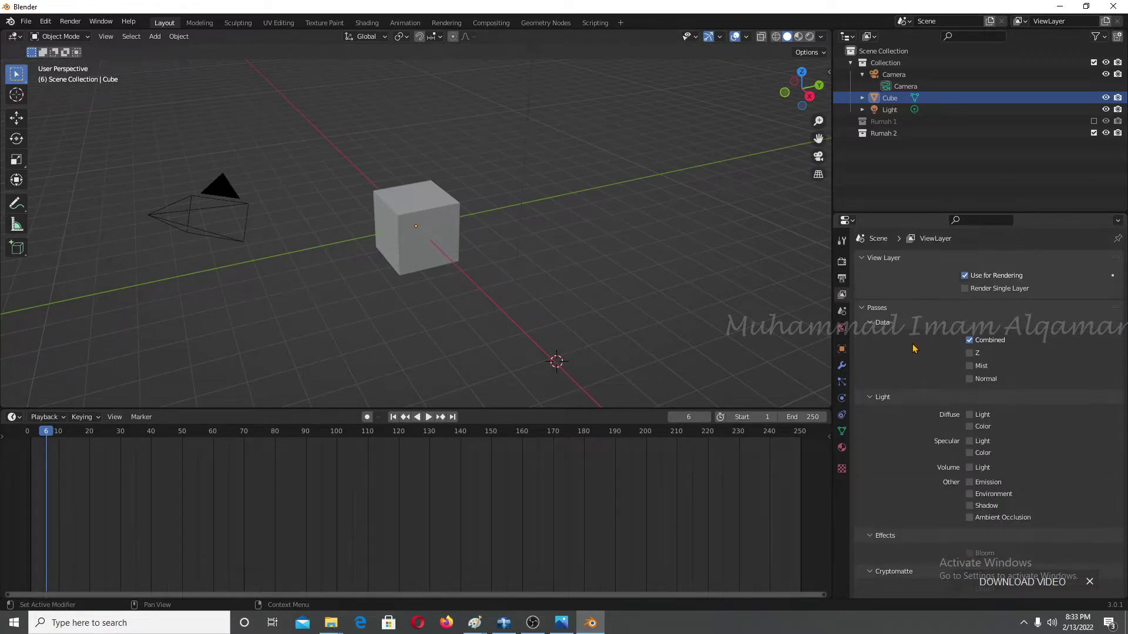
Show Scene settings with Units expanded, keeping the Metric system and Meters for length.
{"action": "scroll", "coordinate": [913, 349], "scroll_direction": "down", "scroll_amount": 5}
{"action": "scroll", "coordinate": [923, 357], "scroll_direction": "up", "scroll_amount": 5}
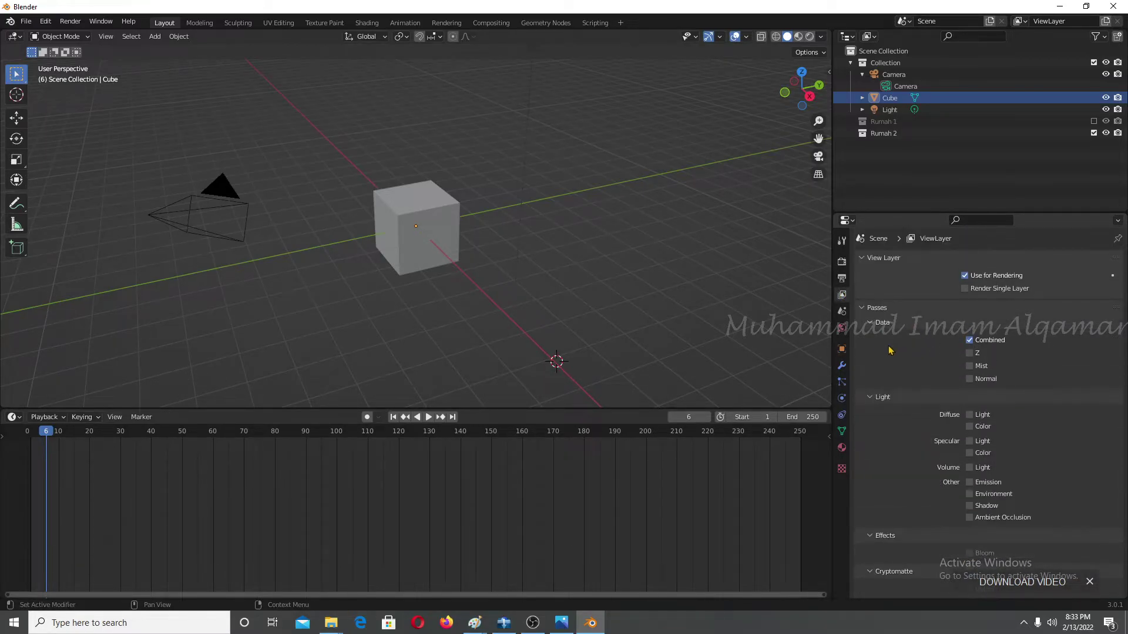
{"action": "left_click", "coordinate": [844, 314]}
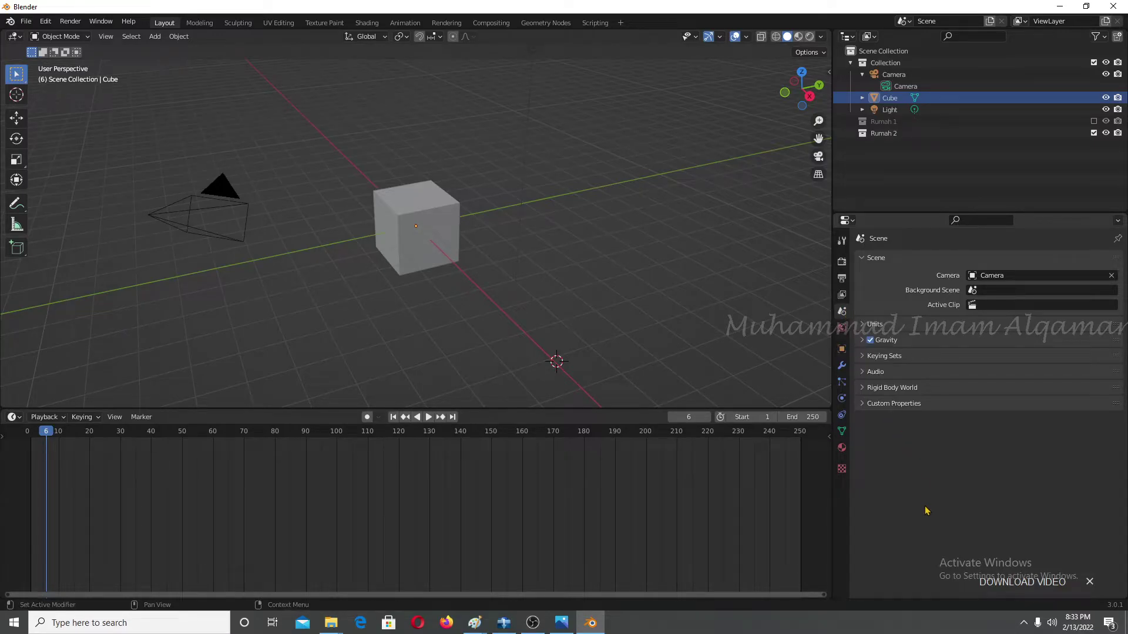
{"action": "left_click", "coordinate": [865, 326]}
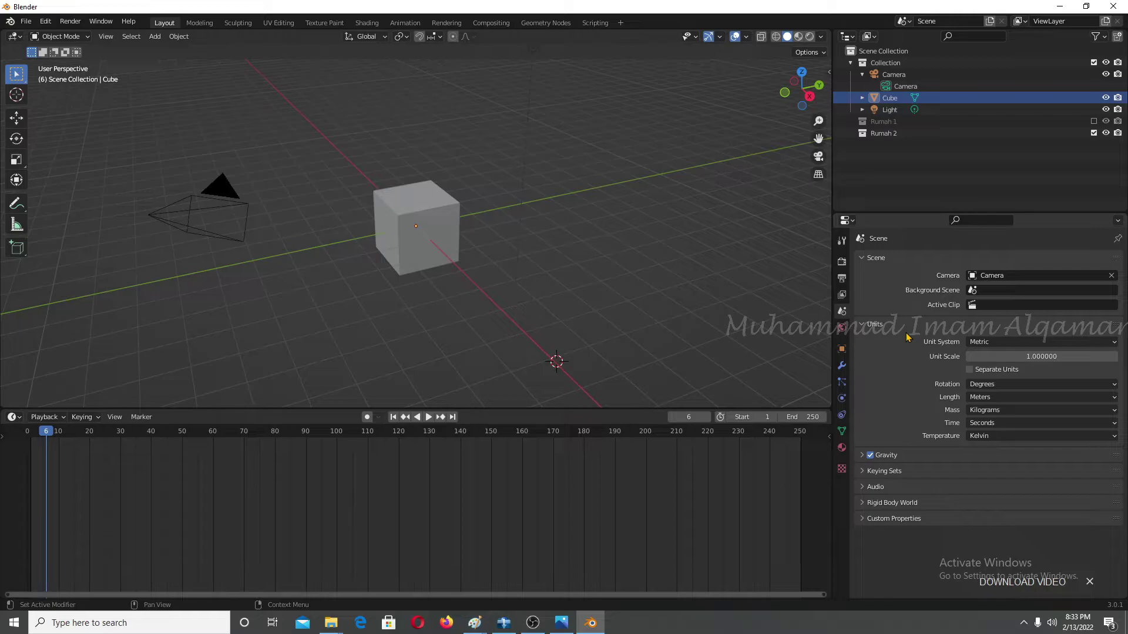
{"action": "left_click", "coordinate": [1035, 343]}
{"action": "left_click", "coordinate": [999, 398]}
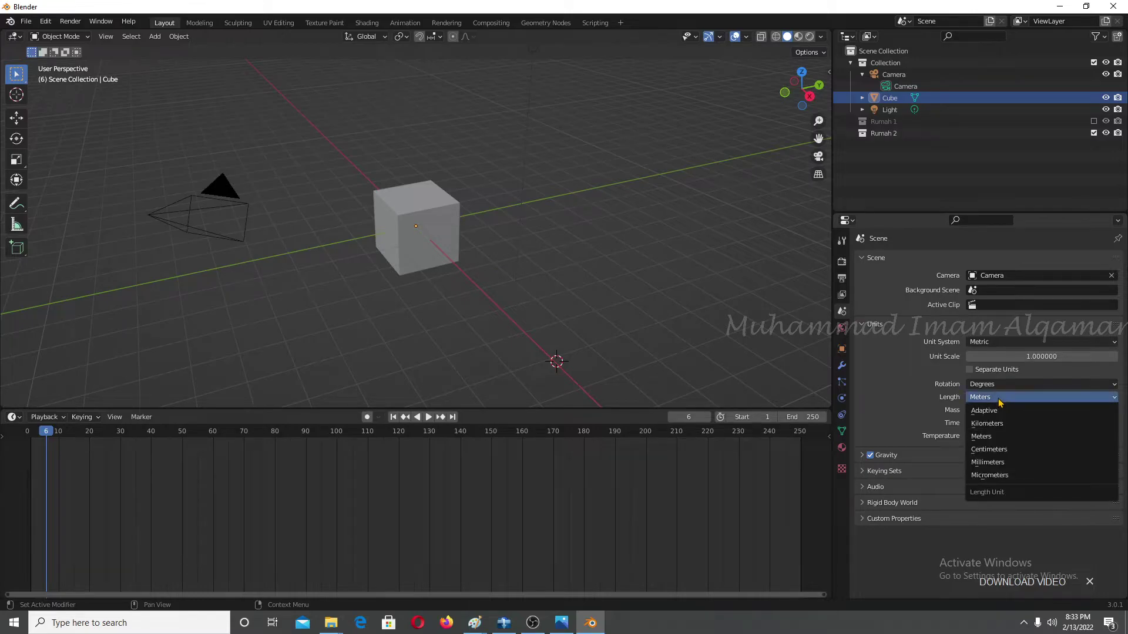
{"action": "left_click", "coordinate": [999, 402]}
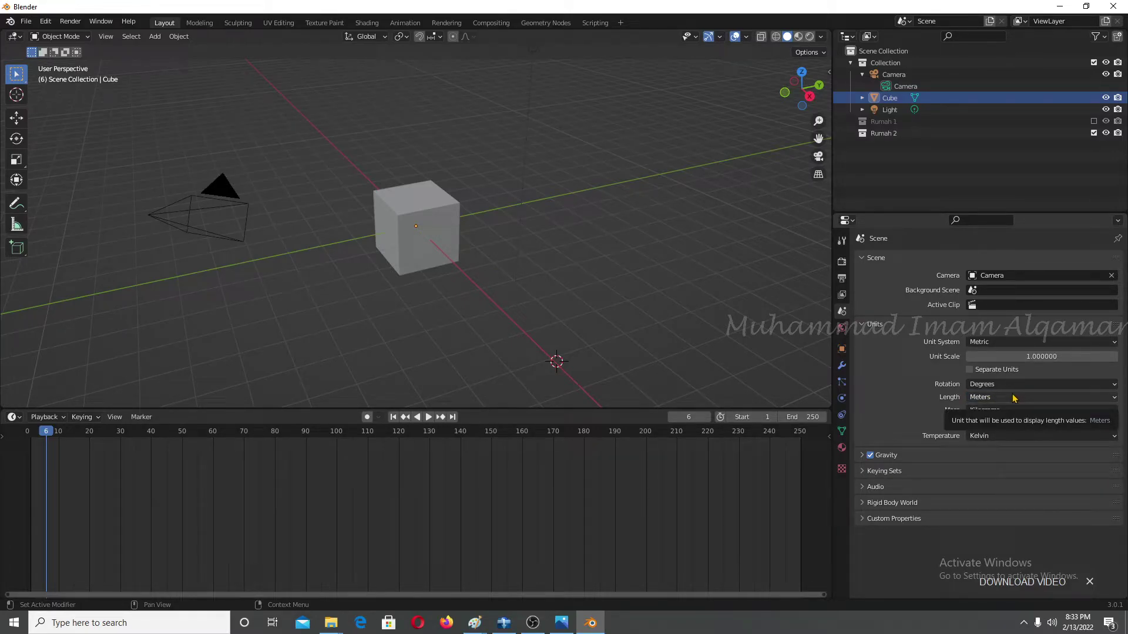
{"action": "left_click", "coordinate": [1013, 398]}
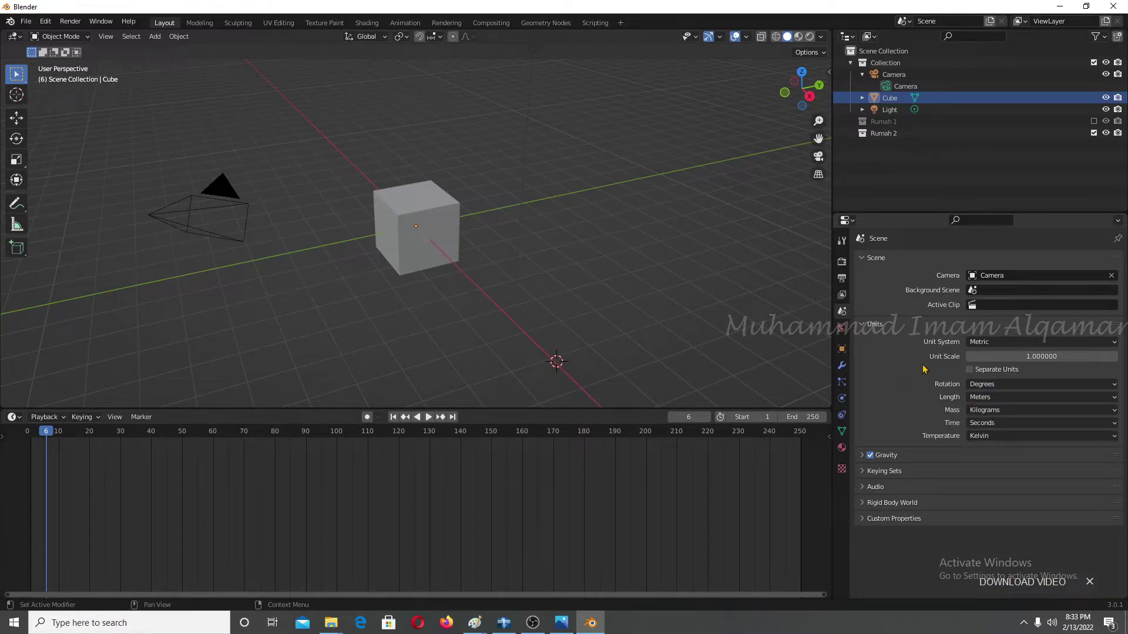
Show World properties and switch the viewport to Rendered shading via the Z menu.
{"action": "left_click", "coordinate": [843, 328]}
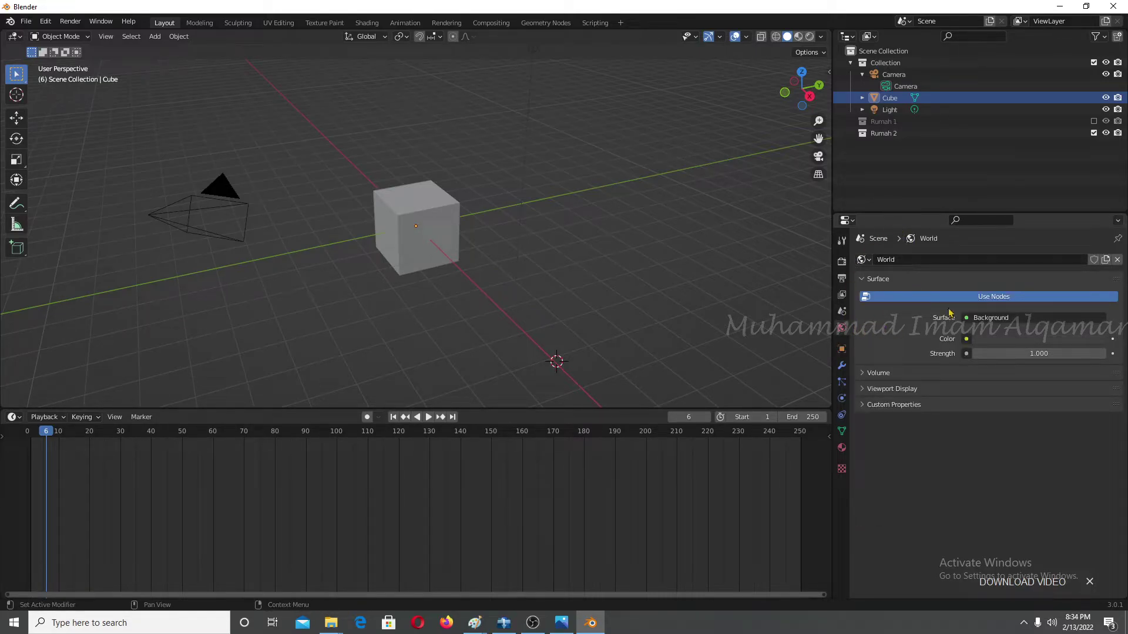
{"action": "scroll", "coordinate": [452, 182], "scroll_direction": "down", "scroll_amount": 3}
{"action": "scroll", "coordinate": [452, 182], "scroll_direction": "down", "scroll_amount": 3}
{"action": "middle_click_drag", "start_coordinate": [452, 182], "coordinate": [491, 167]}
{"action": "key", "text": "z"}
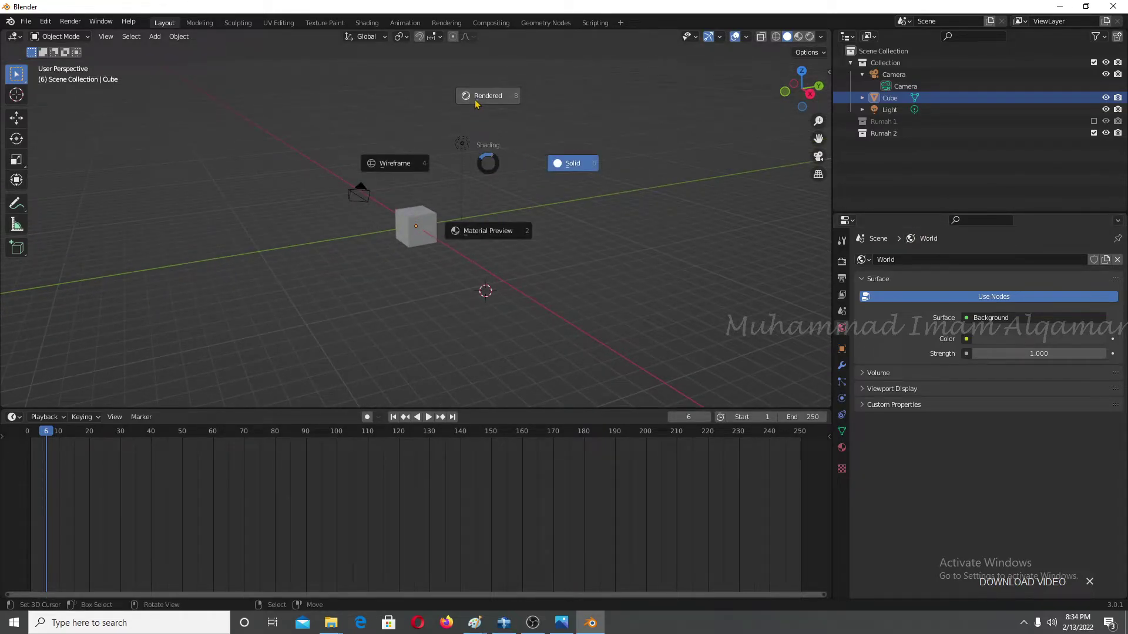
{"action": "left_click", "coordinate": [477, 100]}
{"action": "mouse_move", "coordinate": [465, 141]}
{"action": "middle_mouse_down"}
{"action": "mouse_move", "coordinate": [479, 113]}
{"action": "mouse_move", "coordinate": [487, 126]}
{"action": "mouse_move", "coordinate": [474, 111]}
{"action": "middle_mouse_up"}
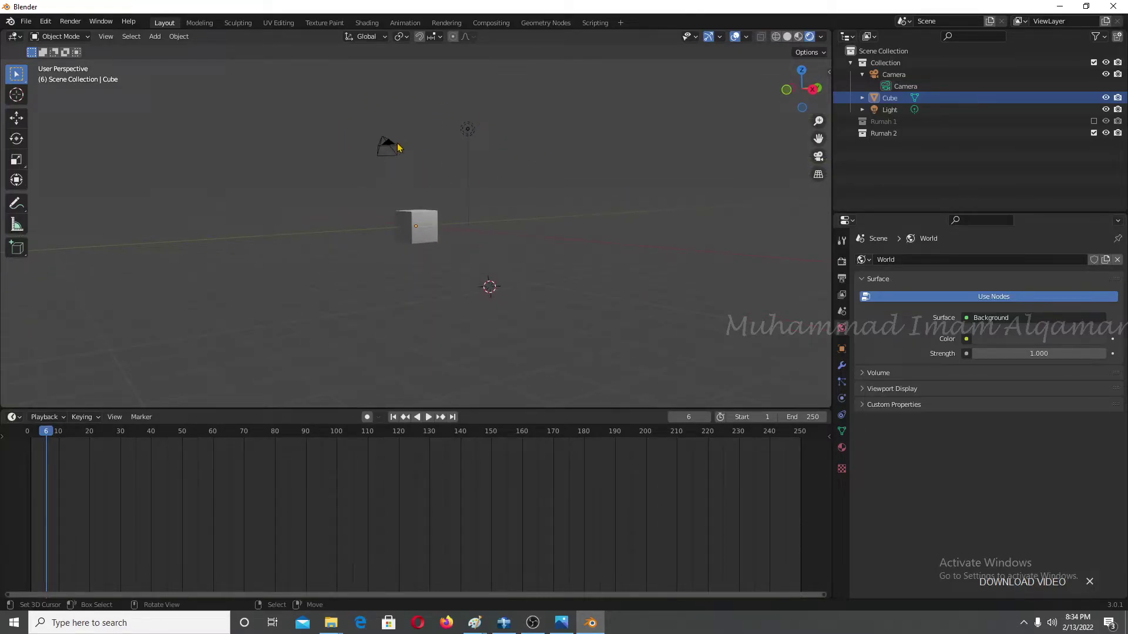
Toggle Use Nodes and set the world colour to dark grey-blue, then show the Cube's Object properties.
{"action": "left_click", "coordinate": [934, 296]}
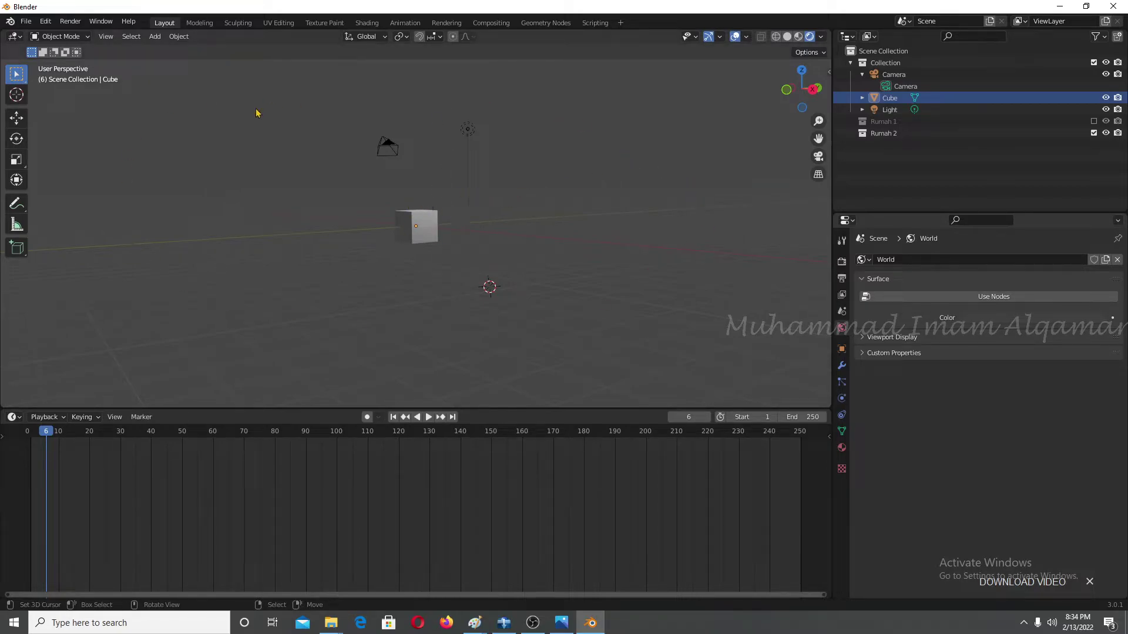
{"action": "left_click", "coordinate": [937, 298]}
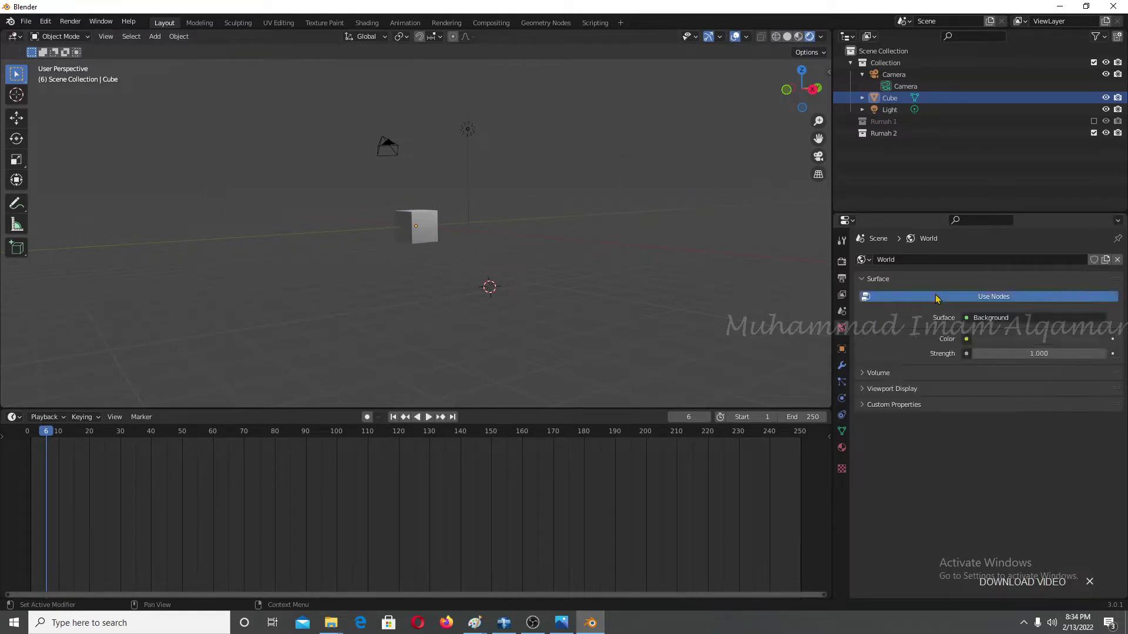
{"action": "left_click", "coordinate": [1033, 340]}
{"action": "left_click_drag", "start_coordinate": [1042, 228], "coordinate": [1052, 175]}
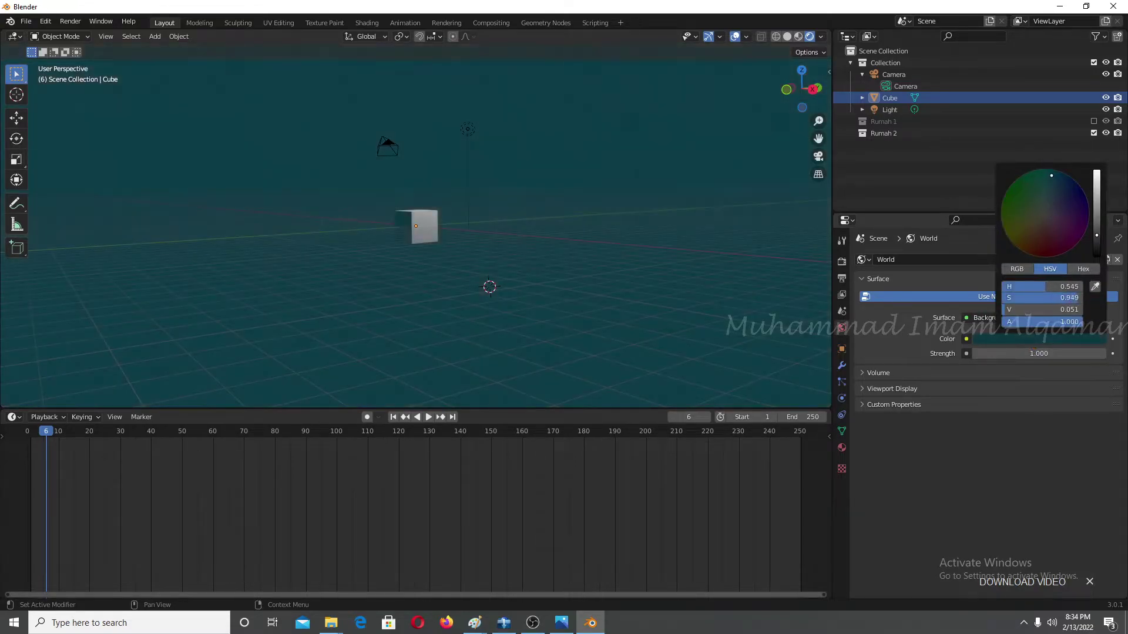
{"action": "left_click_drag", "start_coordinate": [1063, 298], "coordinate": [1031, 298]}
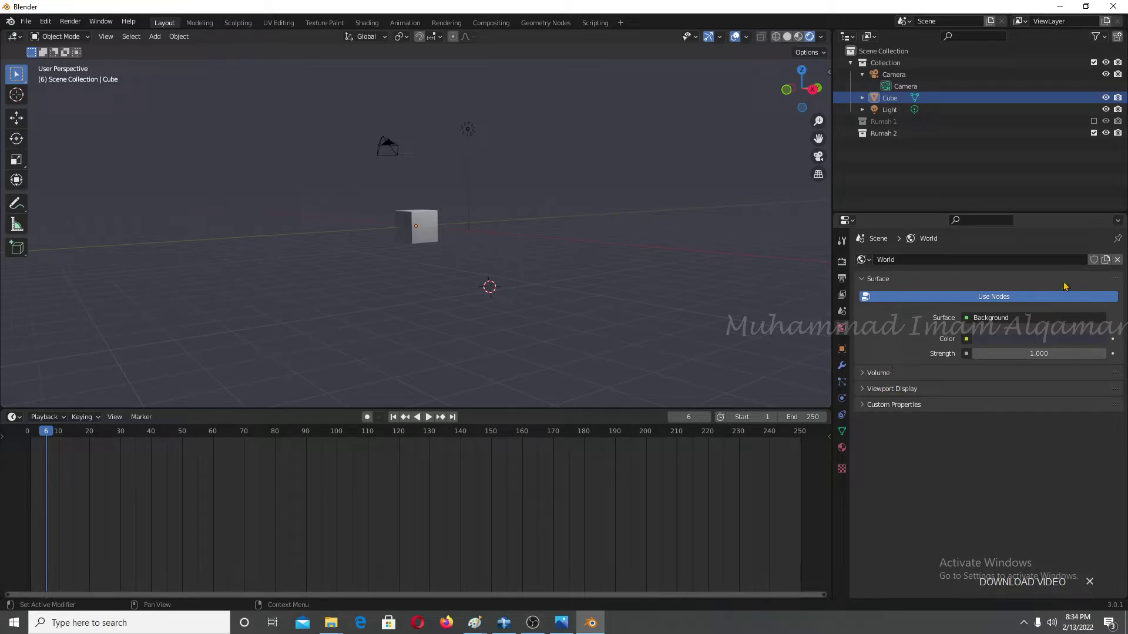
{"action": "left_click", "coordinate": [842, 349]}
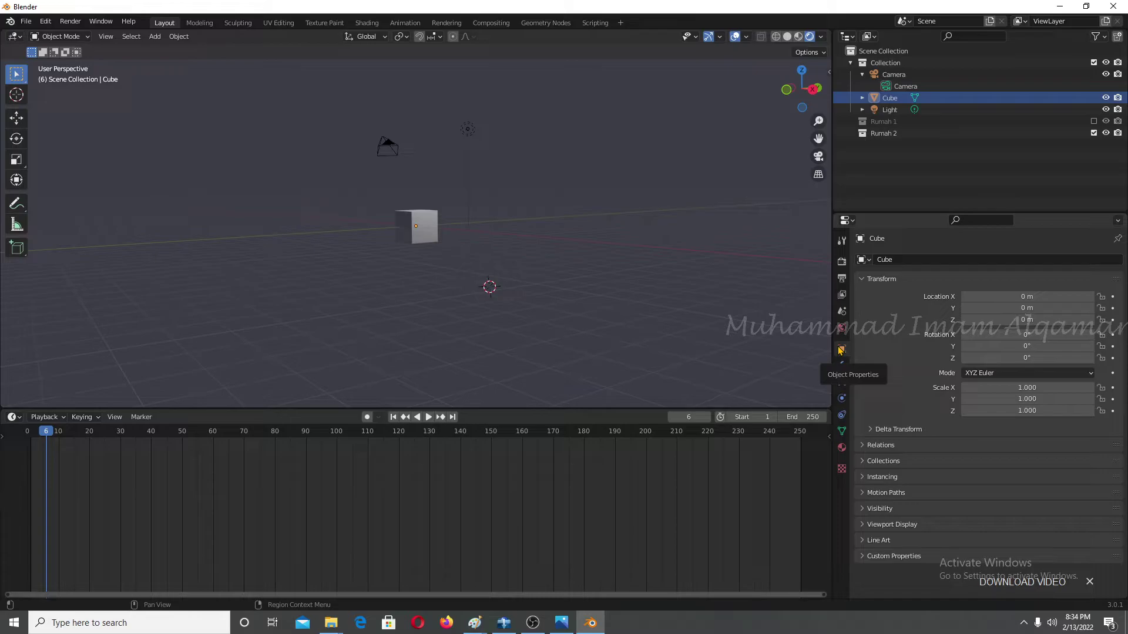
Select the cube, orbit around it, and display its empty Modifier properties.
{"action": "left_click", "coordinate": [434, 224]}
{"action": "scroll", "coordinate": [434, 225], "scroll_direction": "up", "scroll_amount": 2}
{"action": "scroll", "coordinate": [433, 225], "scroll_direction": "up", "scroll_amount": 2}
{"action": "mouse_move", "coordinate": [435, 226]}
{"action": "middle_mouse_down"}
{"action": "mouse_move", "coordinate": [321, 226]}
{"action": "mouse_move", "coordinate": [600, 337]}
{"action": "mouse_move", "coordinate": [542, 280]}
{"action": "middle_mouse_up"}
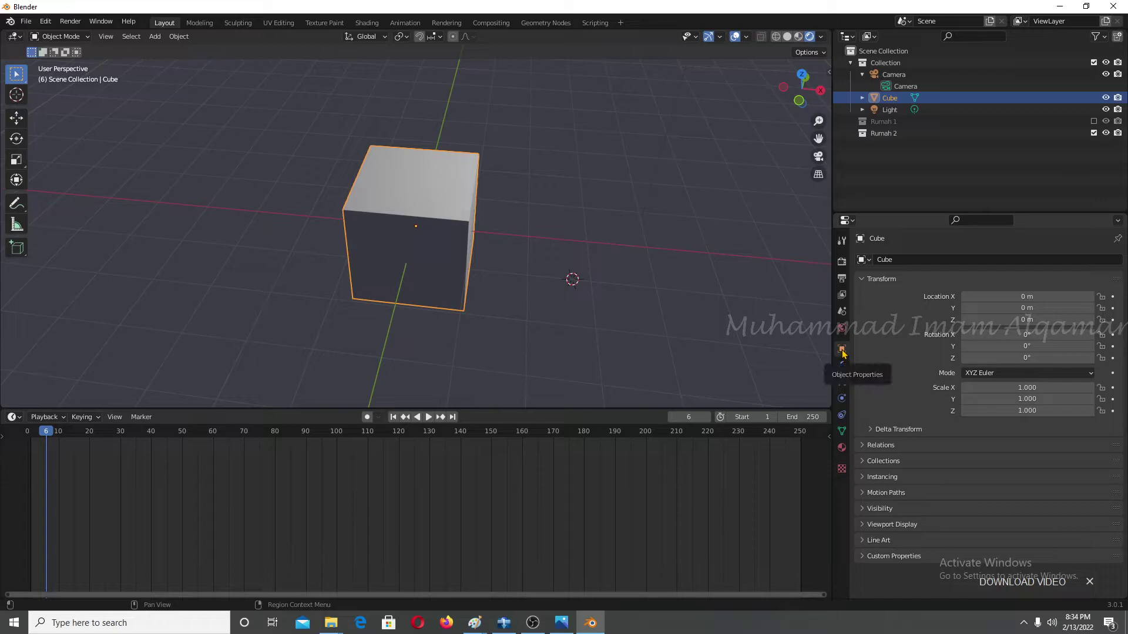
{"action": "mouse_move", "coordinate": [469, 210]}
{"action": "middle_mouse_down"}
{"action": "mouse_move", "coordinate": [400, 188]}
{"action": "mouse_move", "coordinate": [428, 211]}
{"action": "middle_mouse_up"}
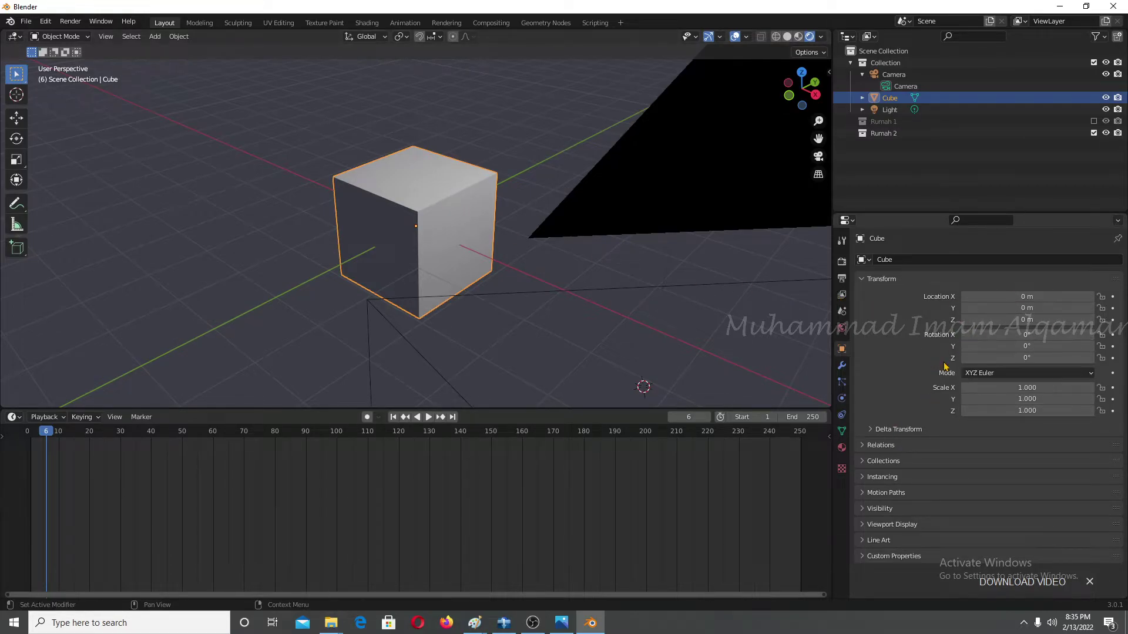
{"action": "left_click", "coordinate": [842, 366]}
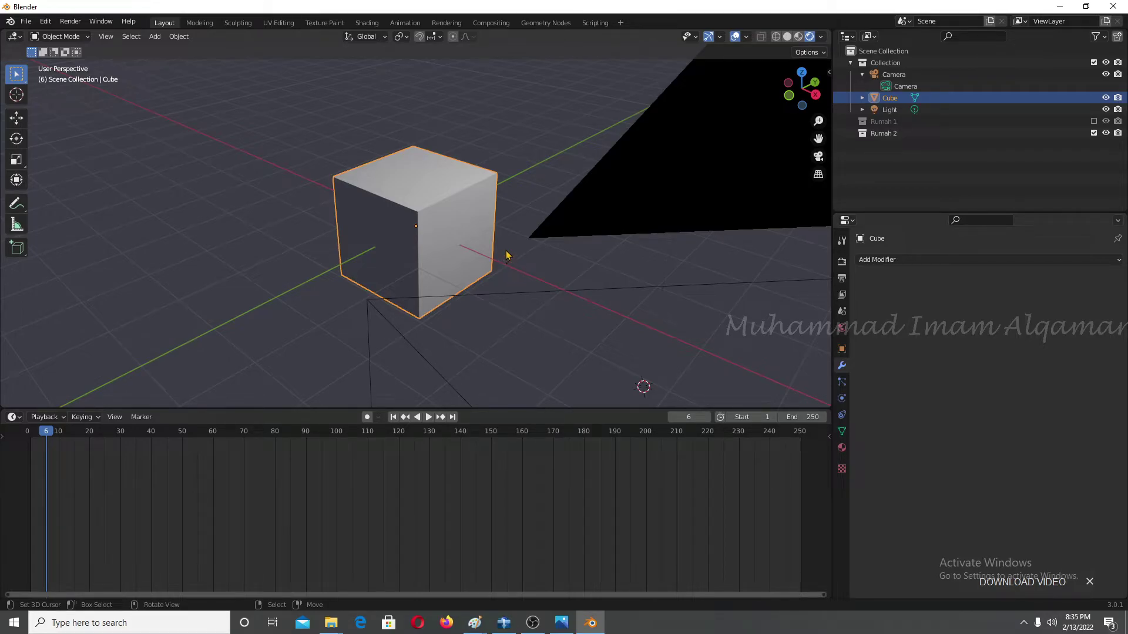
{"action": "scroll", "coordinate": [423, 218], "scroll_direction": "down", "scroll_amount": 3}
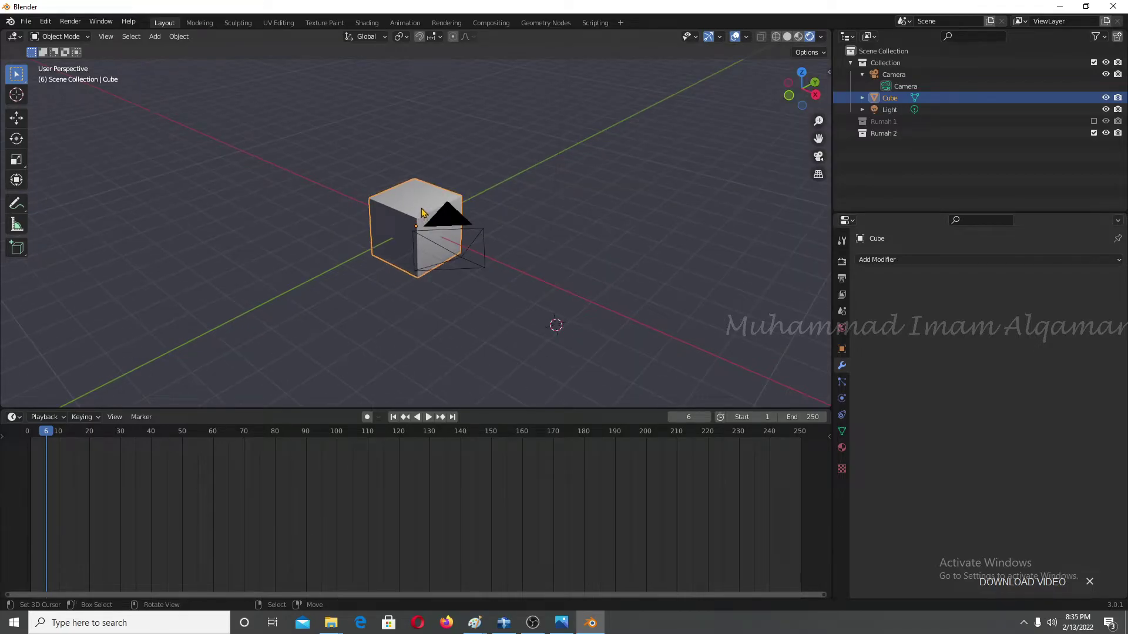
{"action": "middle_click_drag", "start_coordinate": [423, 219], "coordinate": [413, 191]}
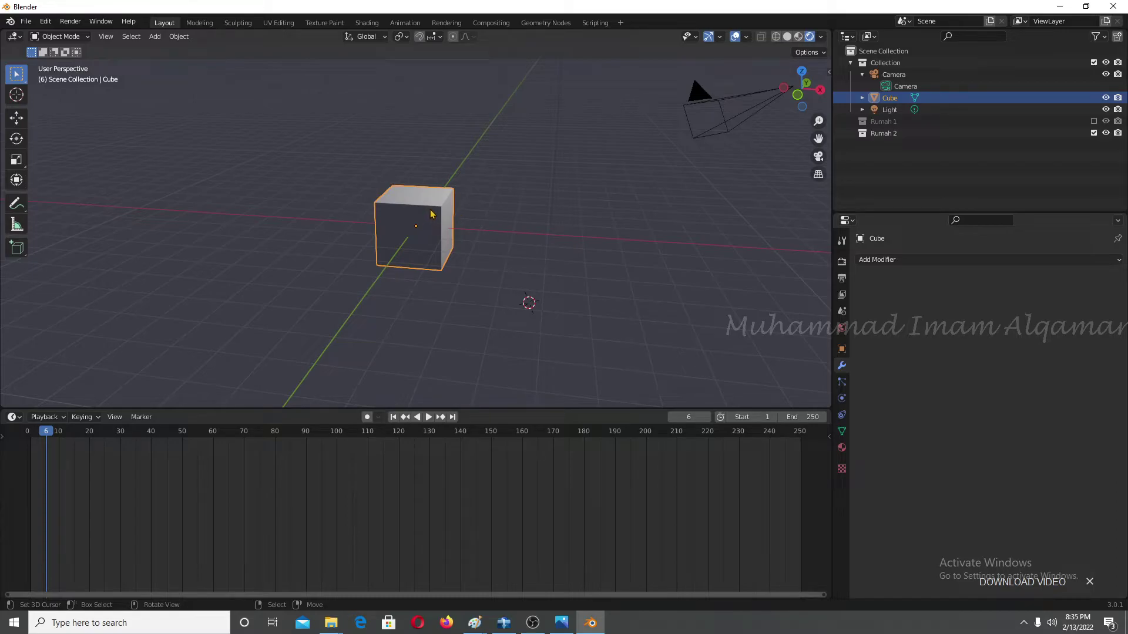
{"action": "key", "text": "shift+d"}
{"action": "key", "text": "x"}
{"action": "left_click", "coordinate": [527, 214]}
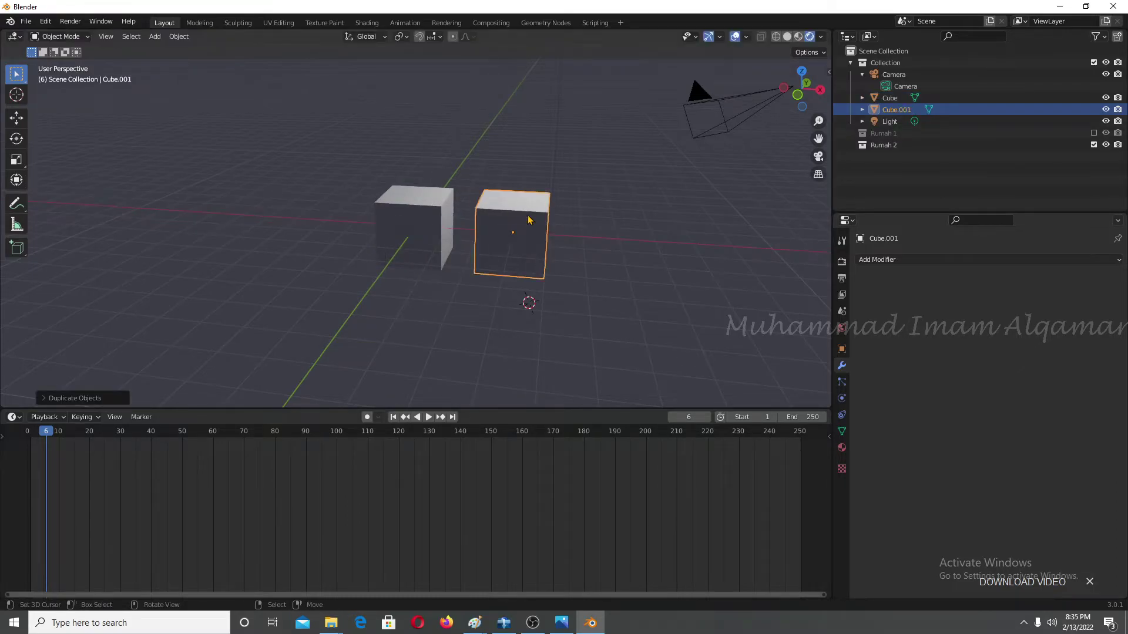
{"action": "key", "text": "shift+d"}
{"action": "key", "text": "x"}
{"action": "left_click", "coordinate": [628, 238]}
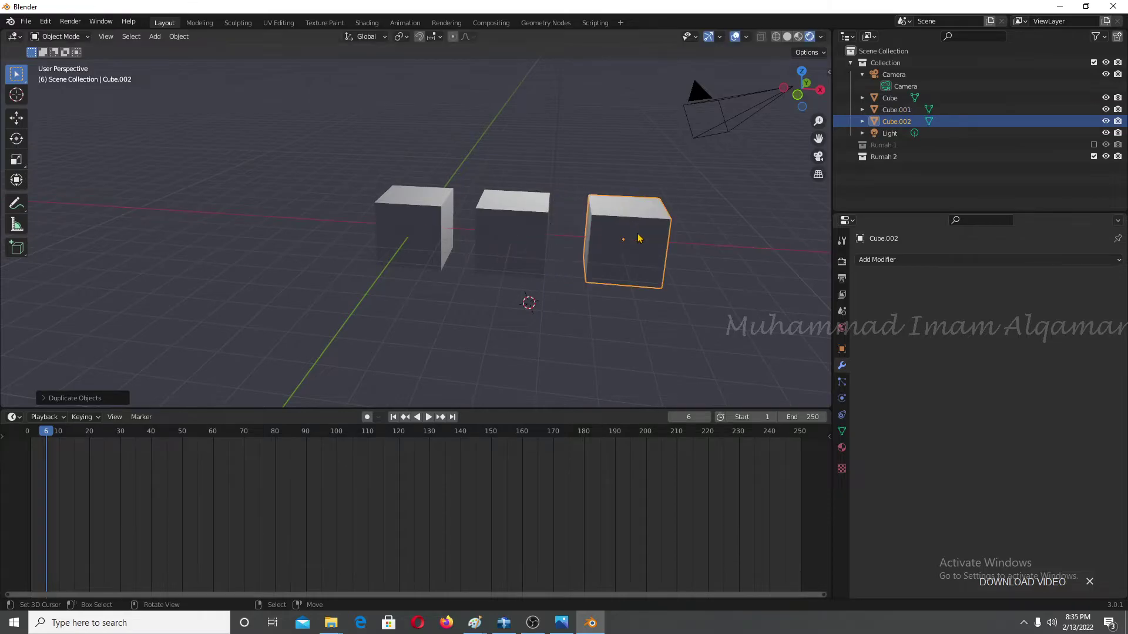
{"action": "left_click", "coordinate": [529, 234], "text": "shift"}
{"action": "key", "text": "x"}
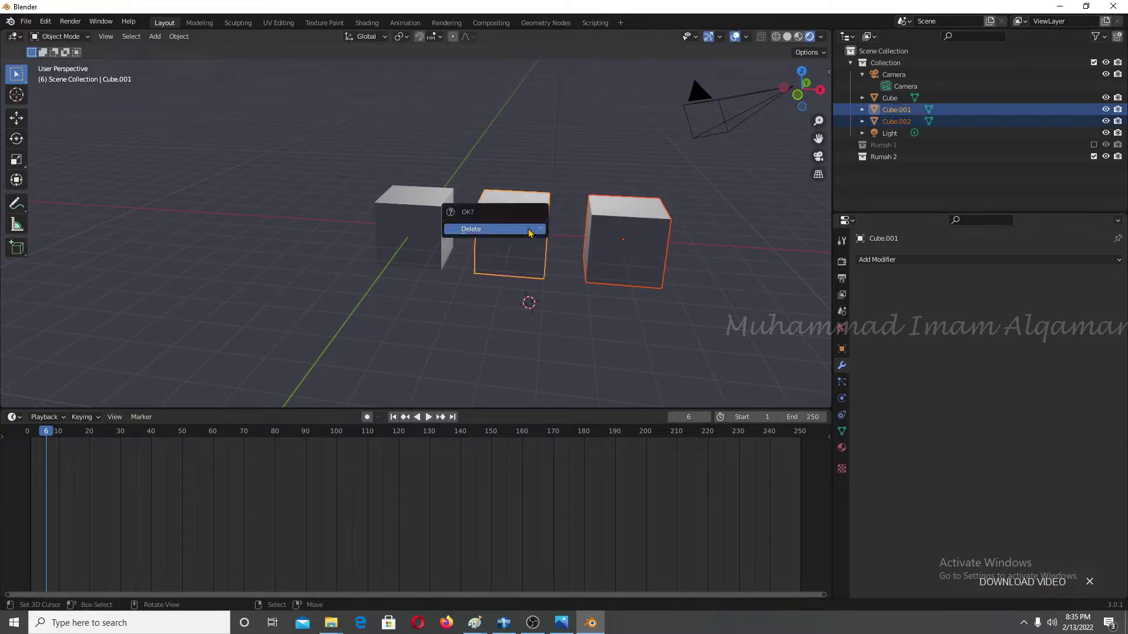
{"action": "left_click", "coordinate": [528, 233]}
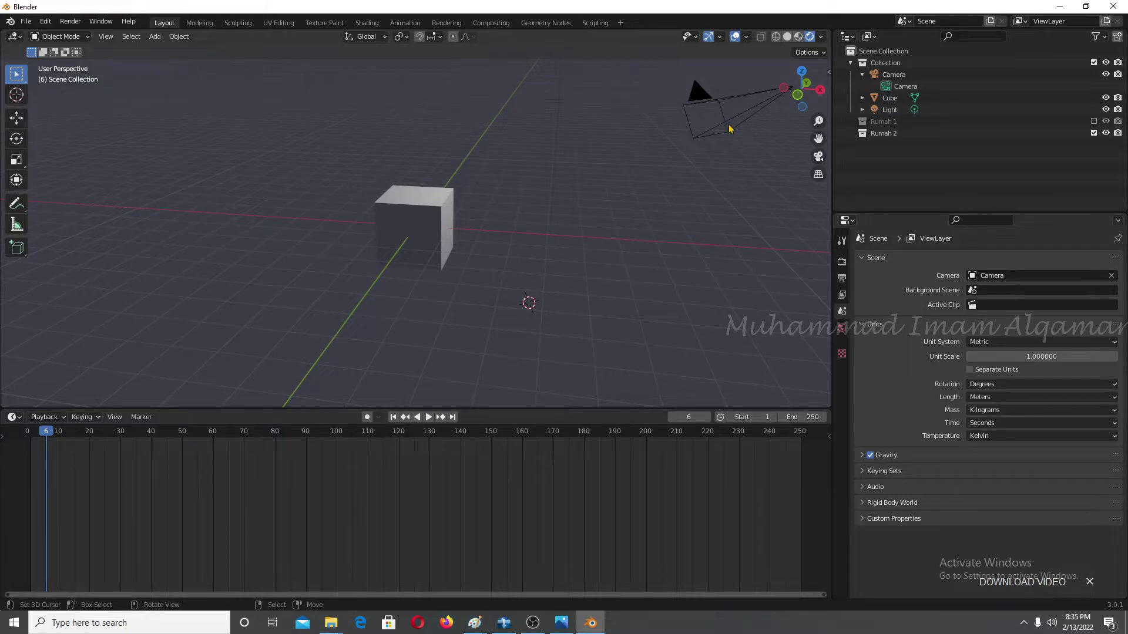
{"action": "left_click", "coordinate": [433, 200]}
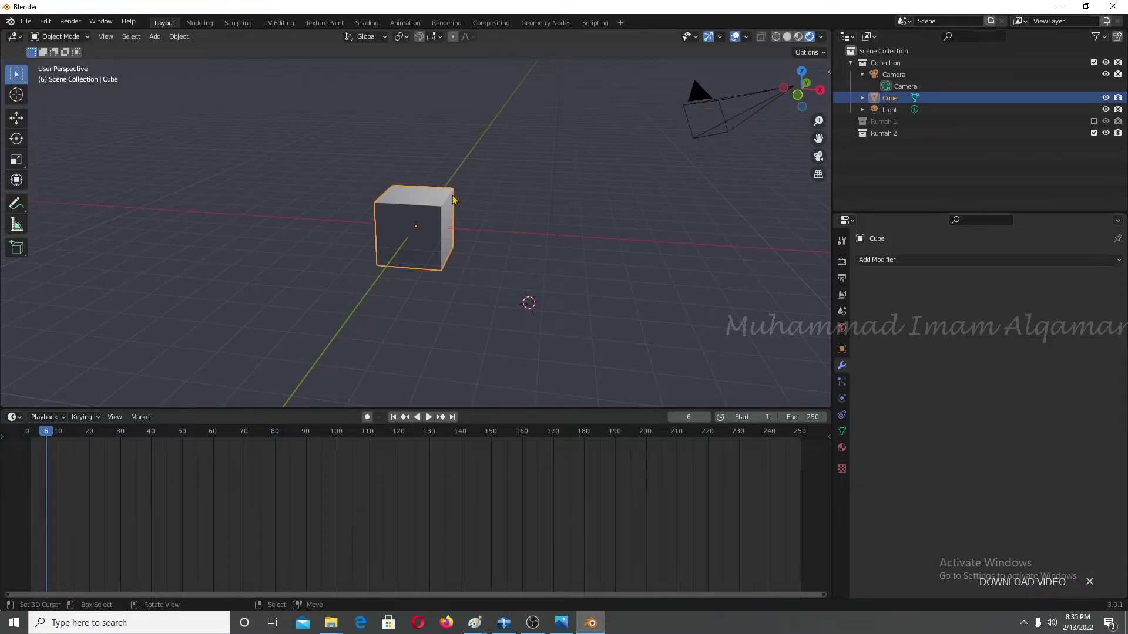
{"action": "left_click", "coordinate": [926, 260]}
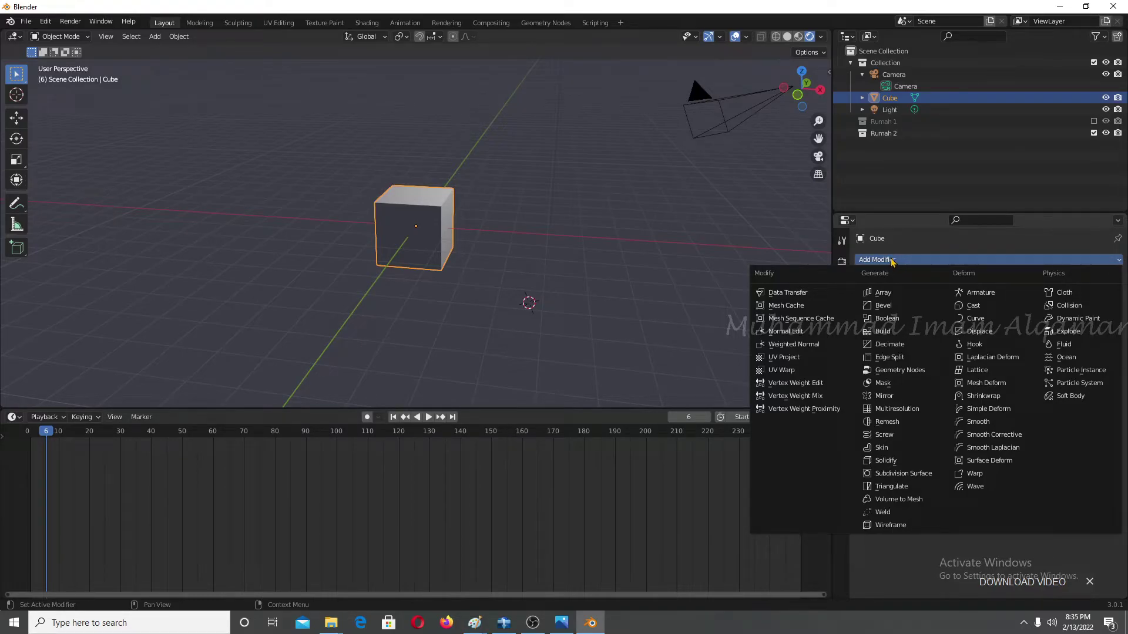
{"action": "left_click", "coordinate": [888, 292]}
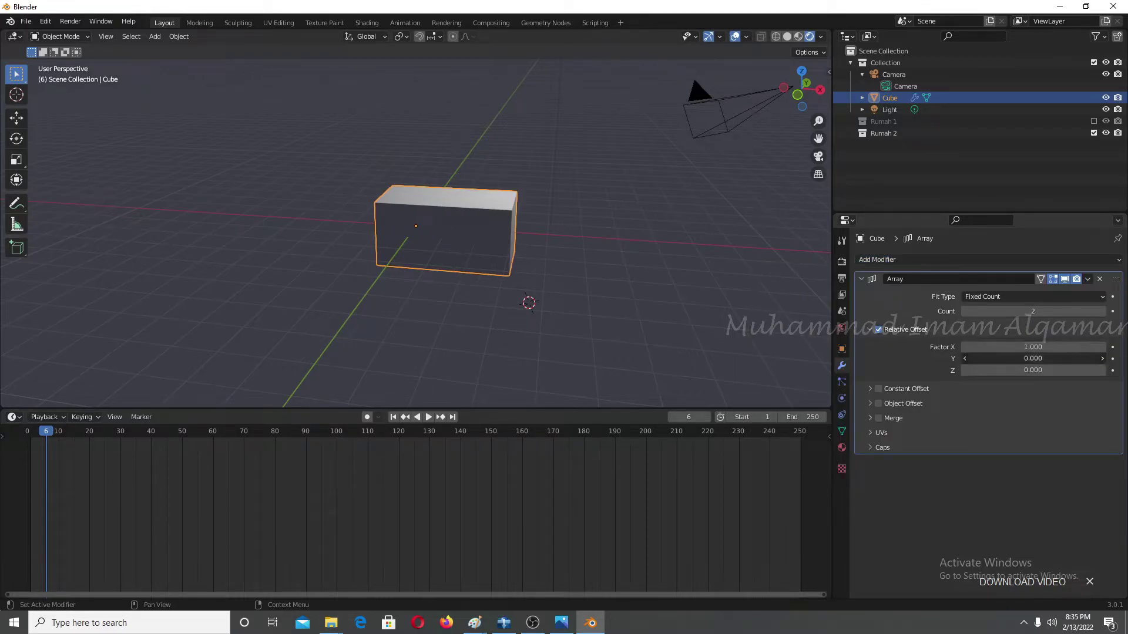
{"action": "mouse_move", "coordinate": [1016, 358]}
{"action": "left_mouse_down"}
{"action": "mouse_move", "coordinate": [1051, 358]}
{"action": "mouse_move", "coordinate": [1010, 358]}
{"action": "mouse_move", "coordinate": [1058, 347]}
{"action": "mouse_move", "coordinate": [987, 358]}
{"action": "left_mouse_up"}
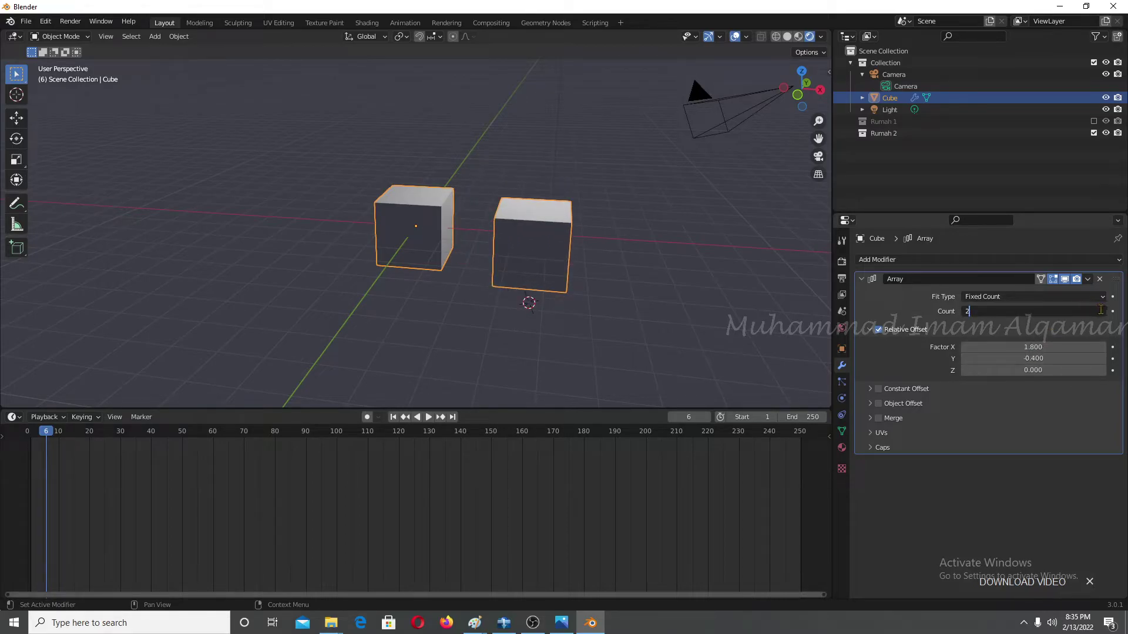
{"action": "left_click_drag", "start_coordinate": [1033, 311], "coordinate": [1058, 311]}
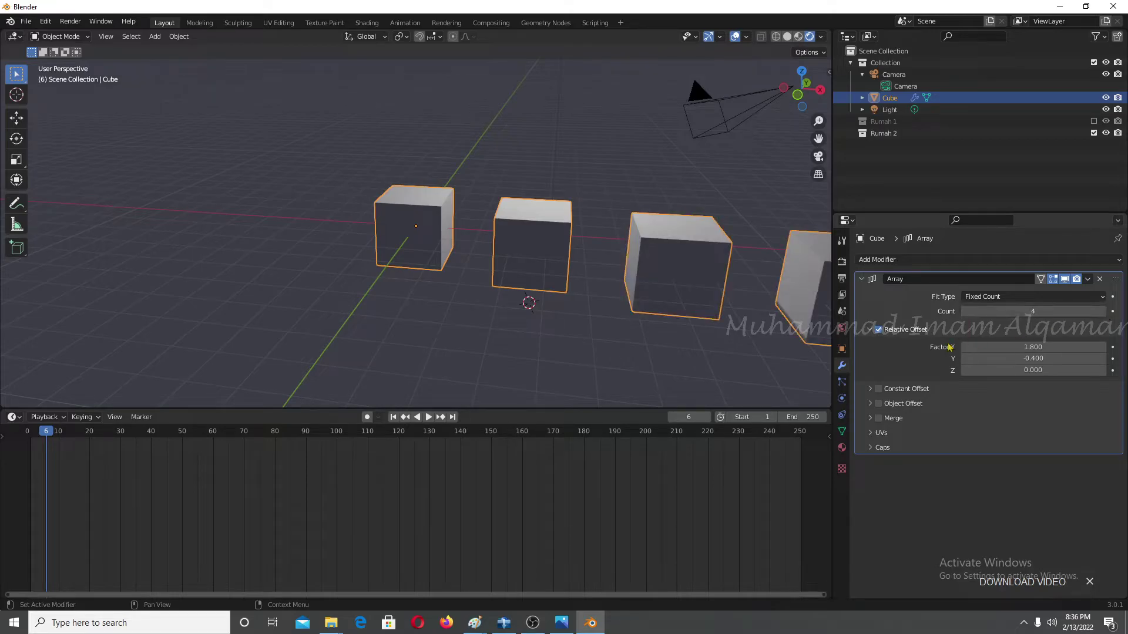
{"action": "scroll", "coordinate": [725, 294], "scroll_direction": "down", "scroll_amount": 2}
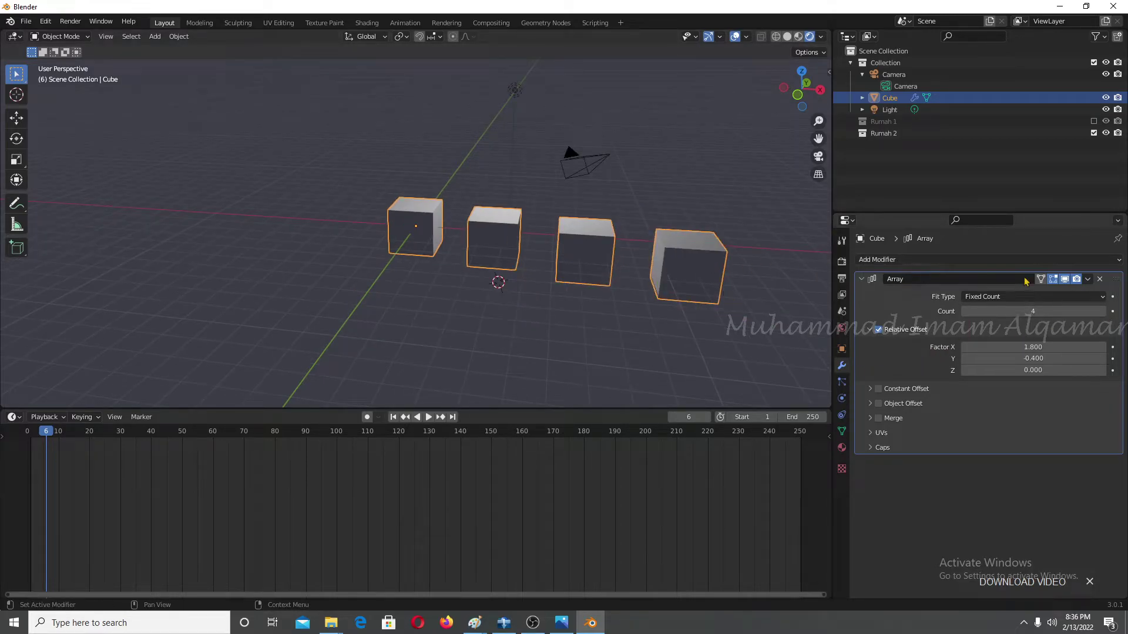
{"action": "left_click", "coordinate": [1100, 280]}
{"action": "left_click", "coordinate": [1016, 262]}
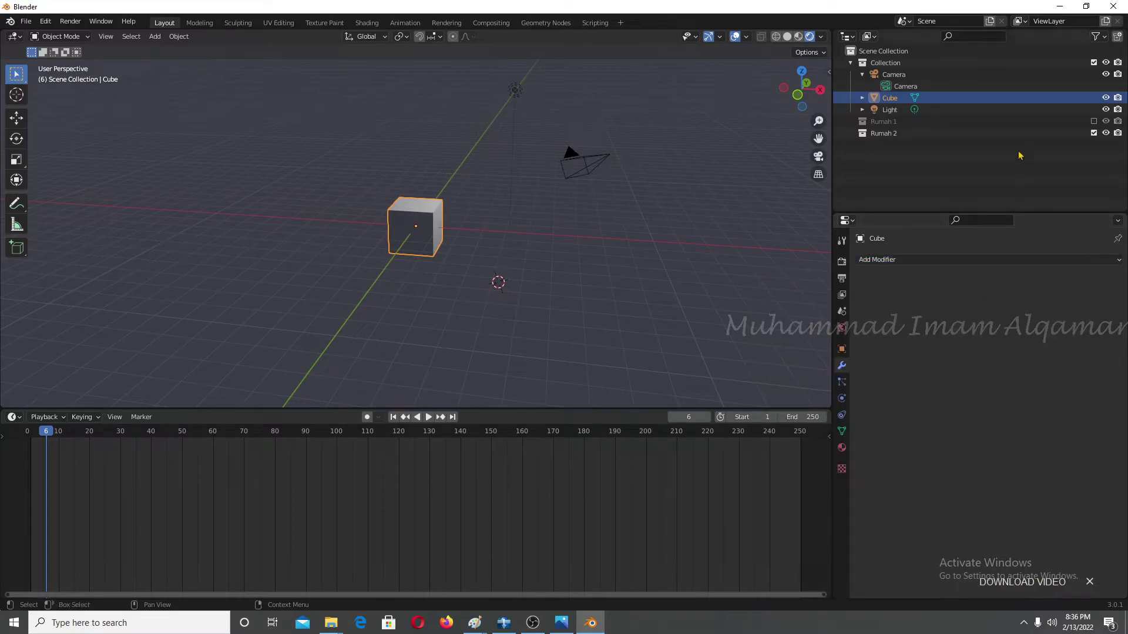
Compare the Particle and Physics tabs, ending on the Cube's empty particle system list.
{"action": "left_click", "coordinate": [842, 386]}
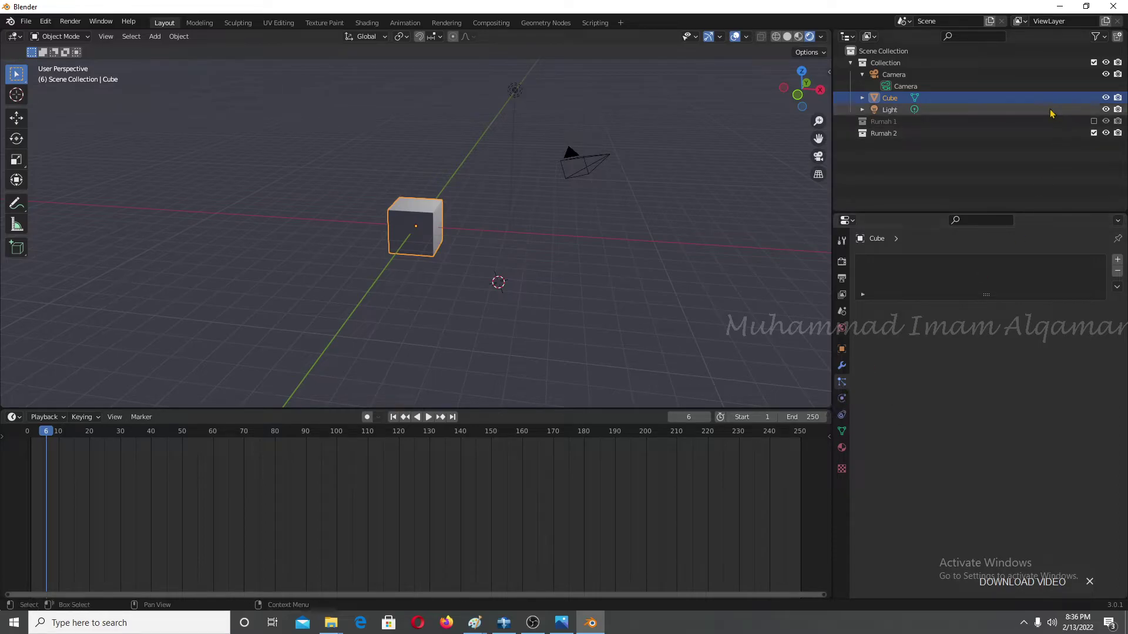
{"action": "left_click", "coordinate": [842, 399]}
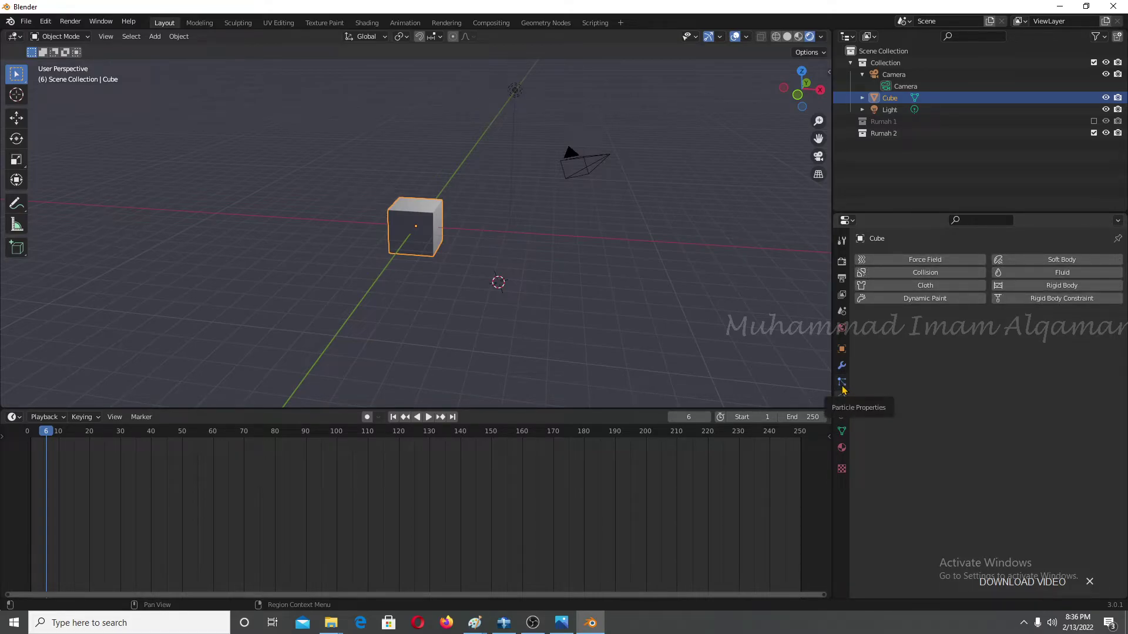
{"action": "left_click", "coordinate": [842, 385]}
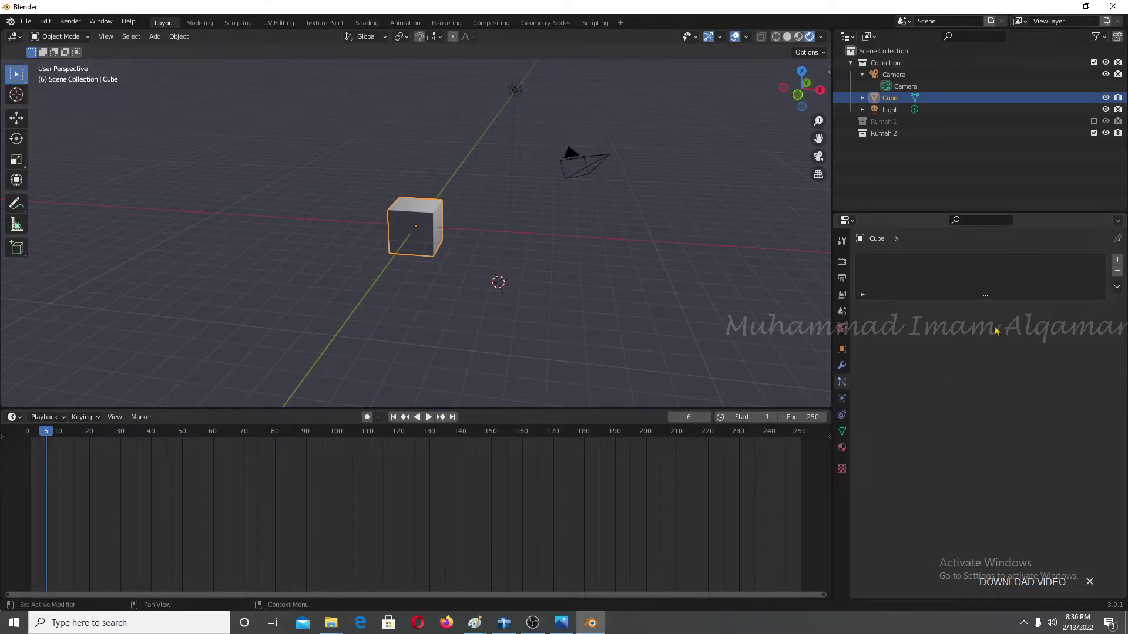
{"action": "left_click", "coordinate": [843, 405]}
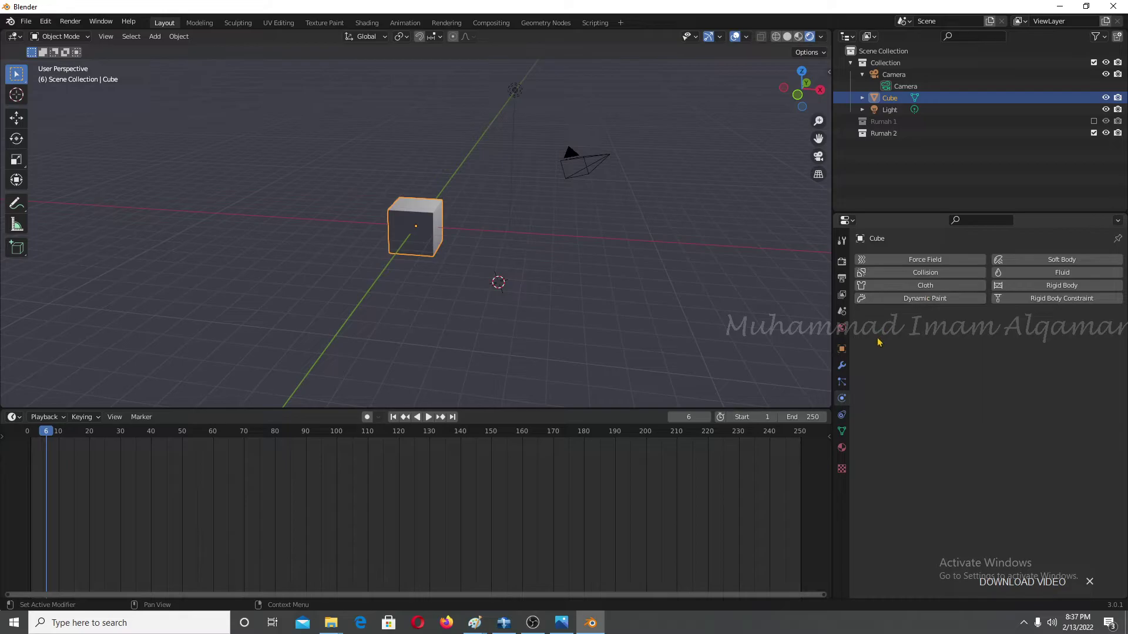
{"action": "left_click", "coordinate": [842, 383]}
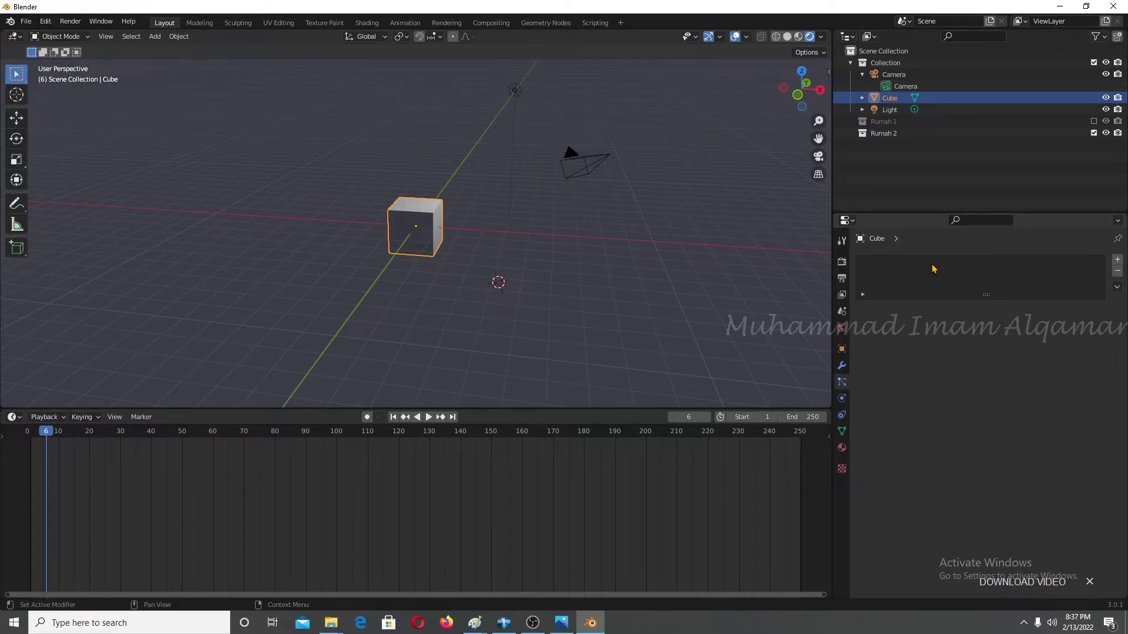
Show the Cube's Object Constraint properties and browse the Add Object Constraint list without adding any.
{"action": "left_click", "coordinate": [842, 399]}
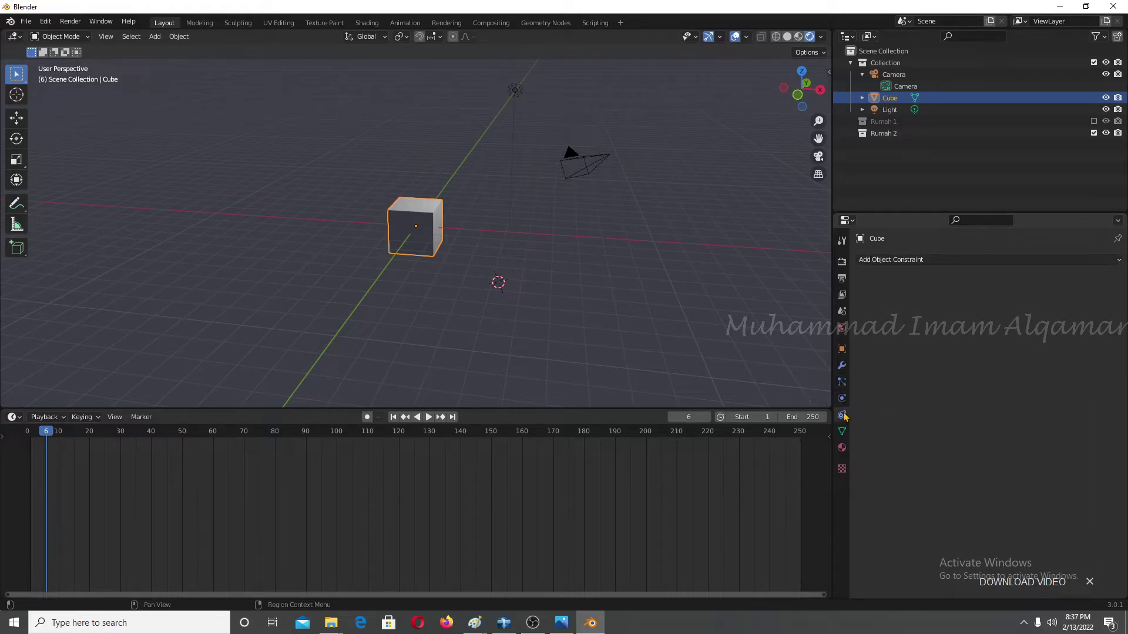
{"action": "left_click", "coordinate": [915, 262]}
{"action": "left_click", "coordinate": [897, 261]}
Show the Cube's mesh data, enter Edit Mode, and select several corner vertices.
{"action": "left_click", "coordinate": [843, 433]}
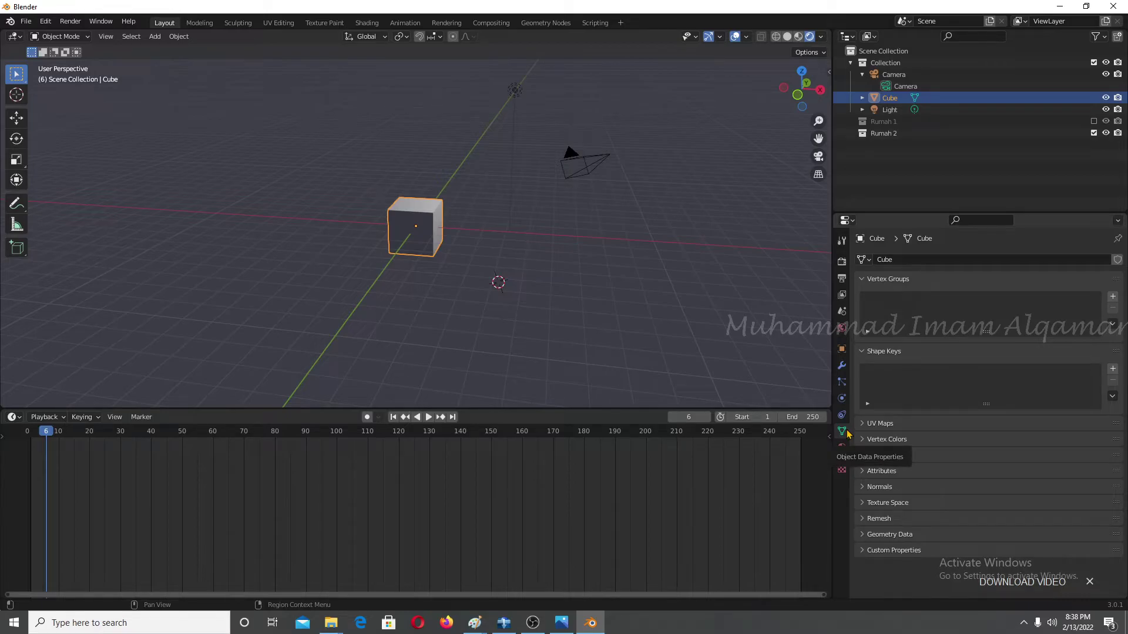
{"action": "key", "text": "Tab"}
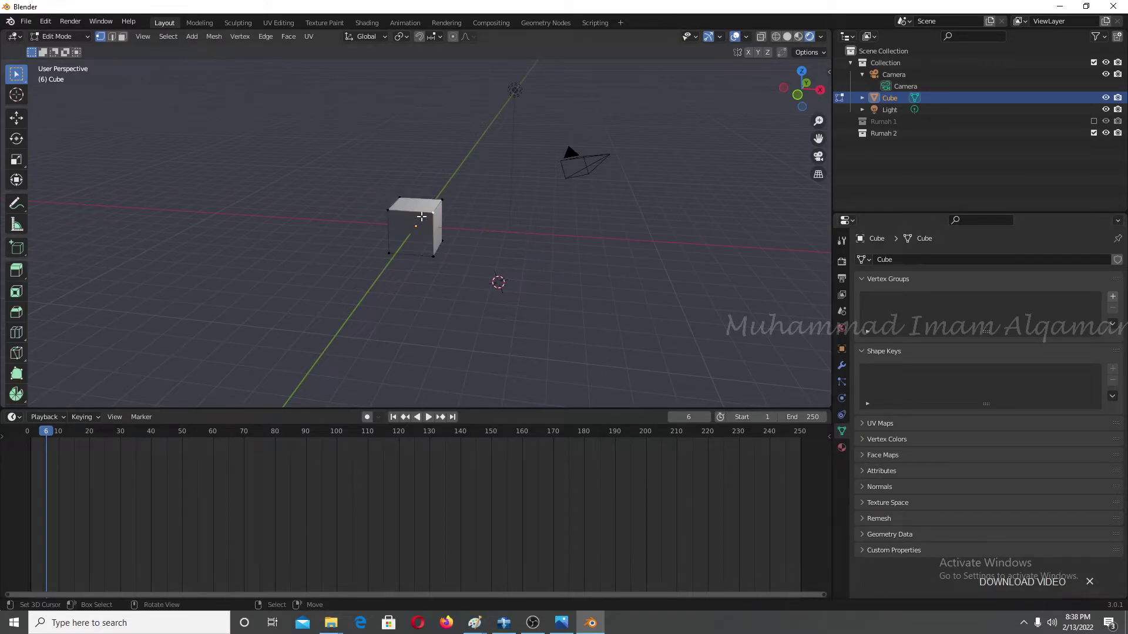
{"action": "scroll", "coordinate": [421, 217], "scroll_direction": "up", "scroll_amount": 2}
{"action": "left_click", "coordinate": [374, 202], "text": "shift"}
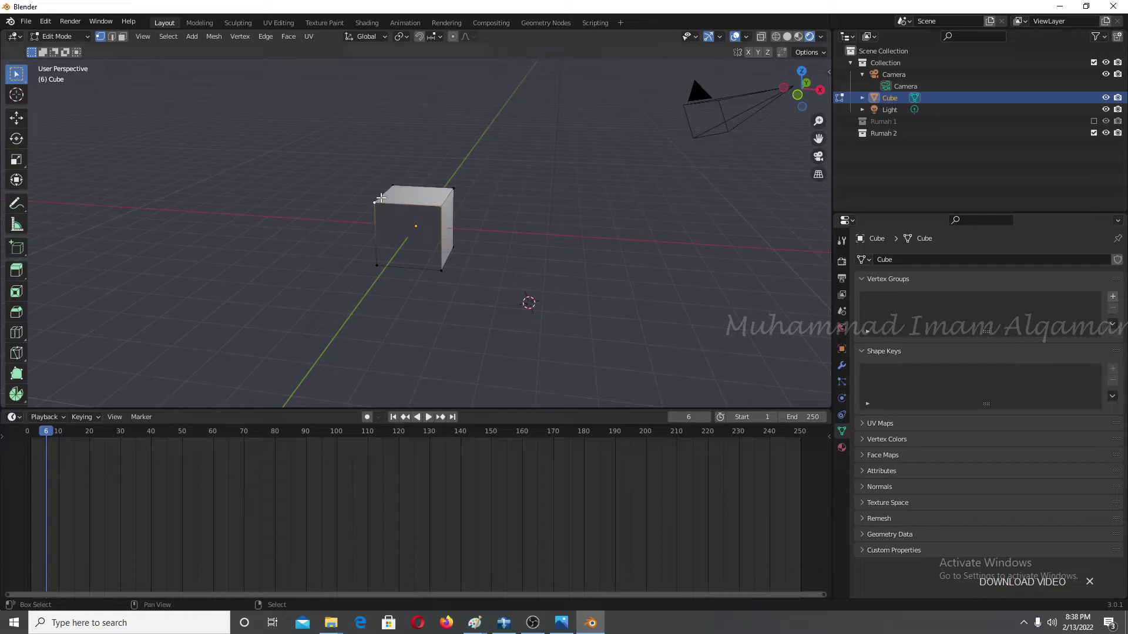
{"action": "left_click", "coordinate": [453, 183], "text": "shift"}
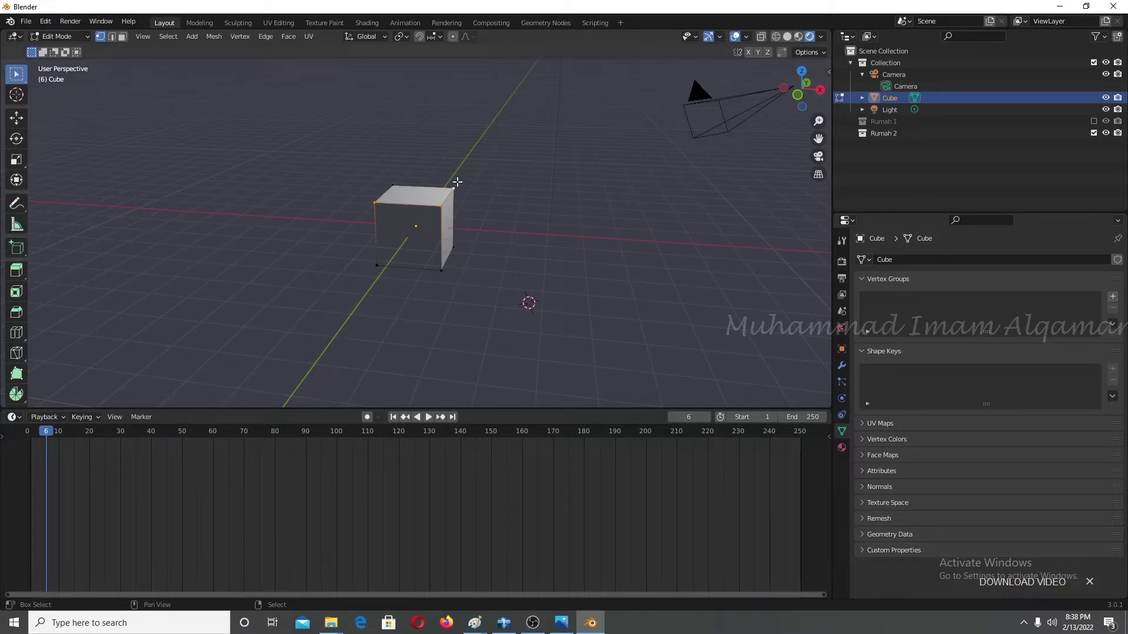
{"action": "left_click", "coordinate": [444, 211]}
{"action": "left_click", "coordinate": [382, 207], "text": "shift"}
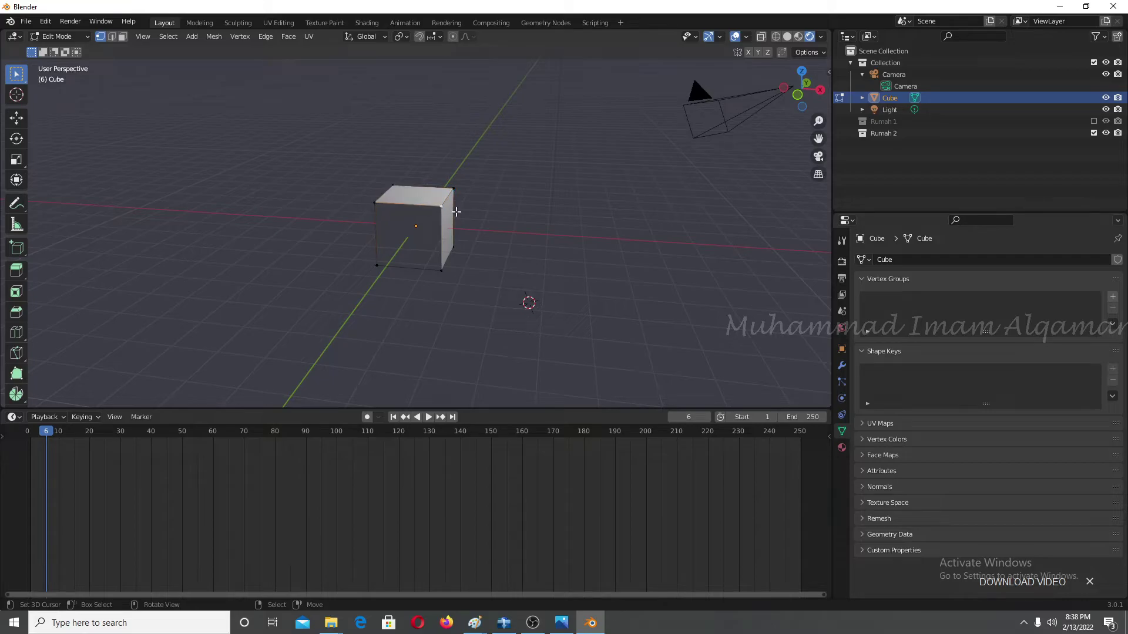
{"action": "left_click", "coordinate": [385, 265]}
Select the bottom front edge in edge mode, then the top face in face mode.
{"action": "left_click", "coordinate": [111, 37]}
{"action": "left_click", "coordinate": [417, 267]}
{"action": "left_click", "coordinate": [121, 37]}
{"action": "left_click", "coordinate": [399, 229]}
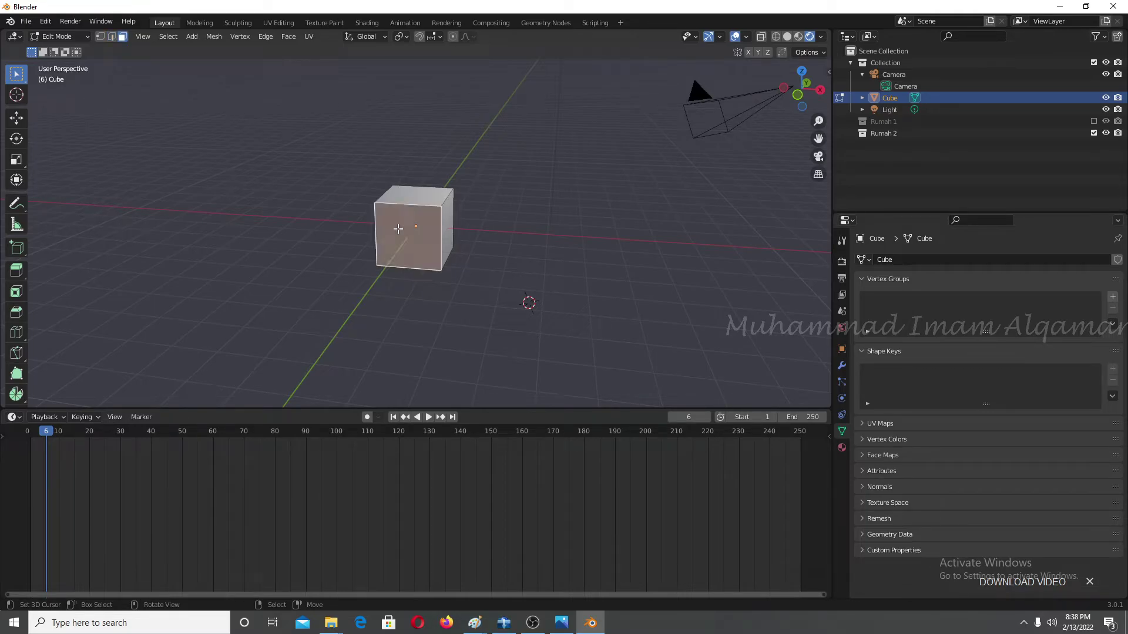
{"action": "left_click", "coordinate": [457, 232]}
{"action": "left_click", "coordinate": [423, 203]}
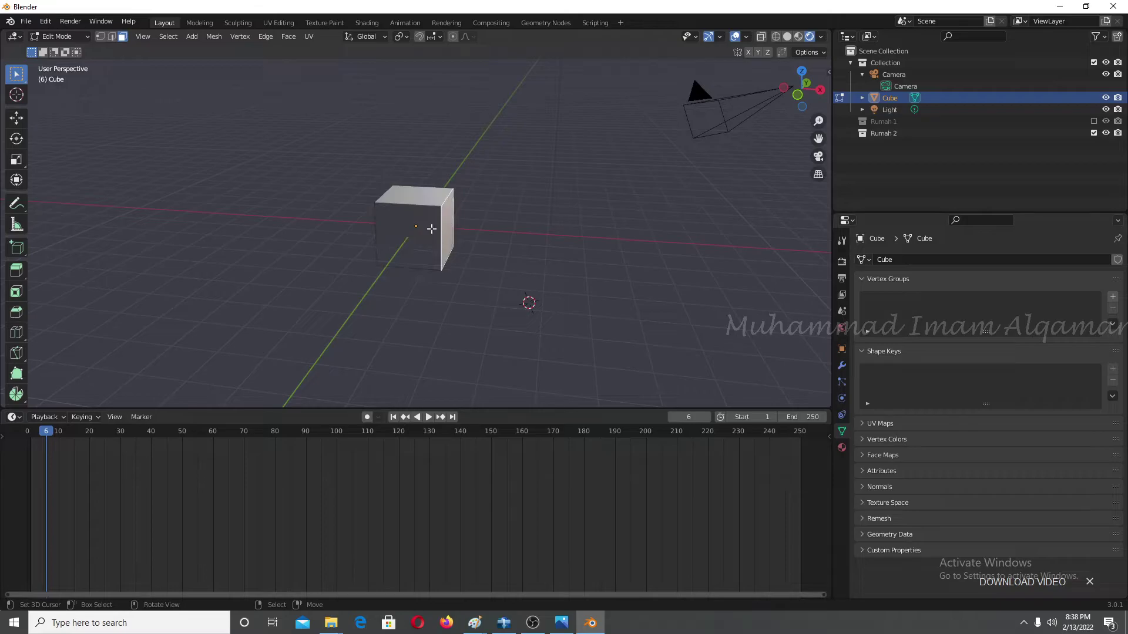
{"action": "middle_click_drag", "start_coordinate": [401, 212], "coordinate": [273, 191]}
{"action": "middle_click_drag", "start_coordinate": [477, 235], "coordinate": [473, 232]}
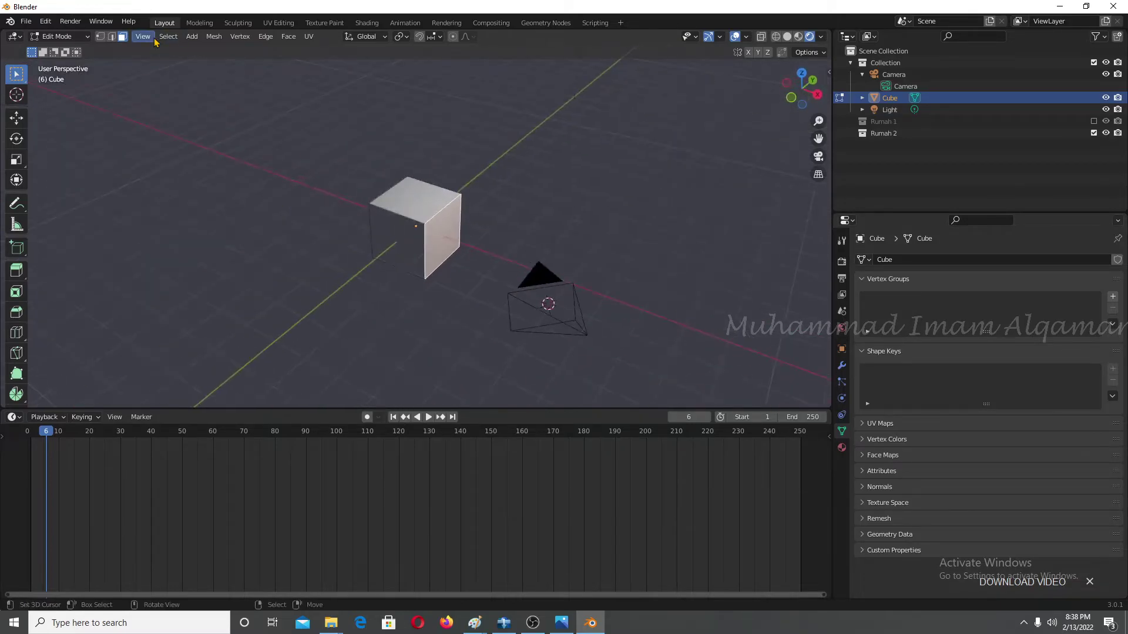
Select two corner vertices, then add a vertex group and remove it again.
{"action": "key", "text": "1"}
{"action": "left_click", "coordinate": [425, 224]}
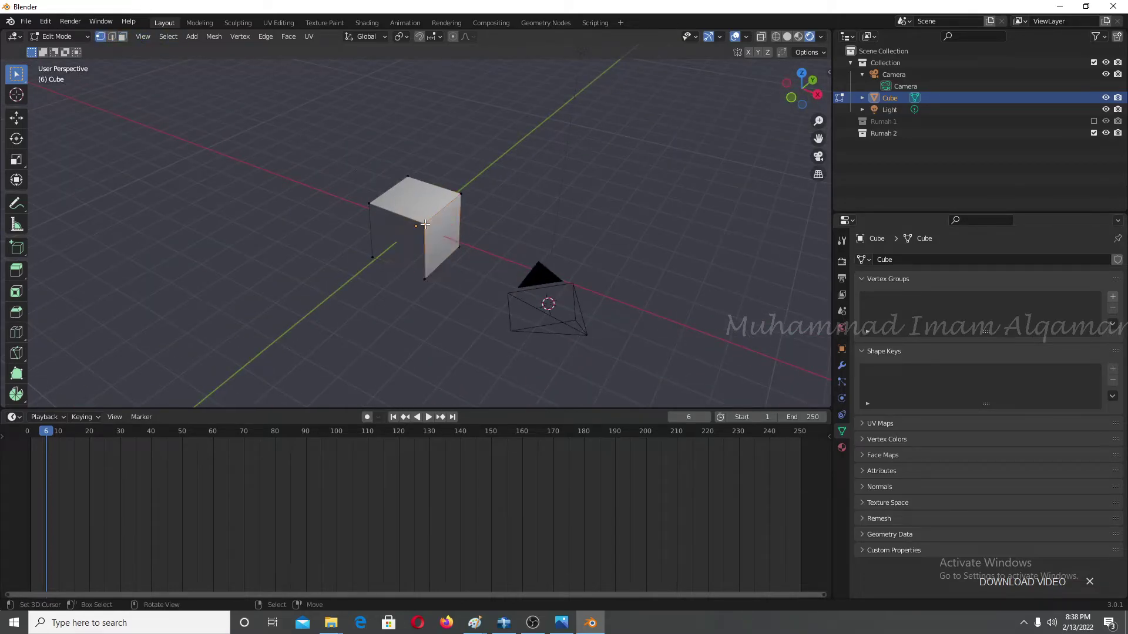
{"action": "left_click", "coordinate": [387, 204], "text": "shift"}
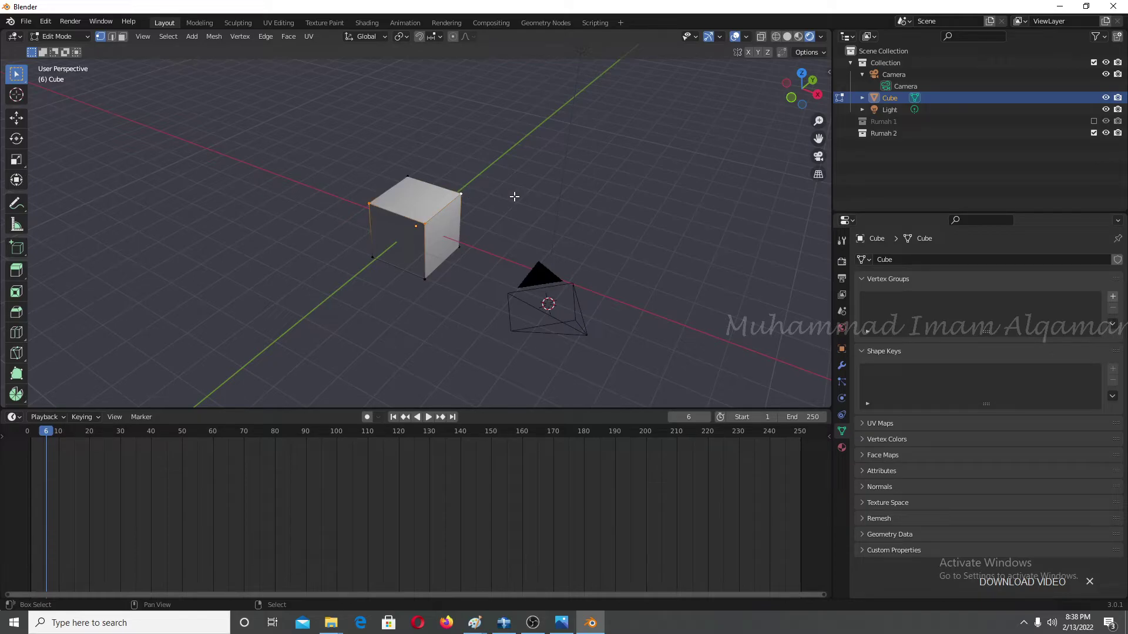
{"action": "left_click", "coordinate": [1113, 297]}
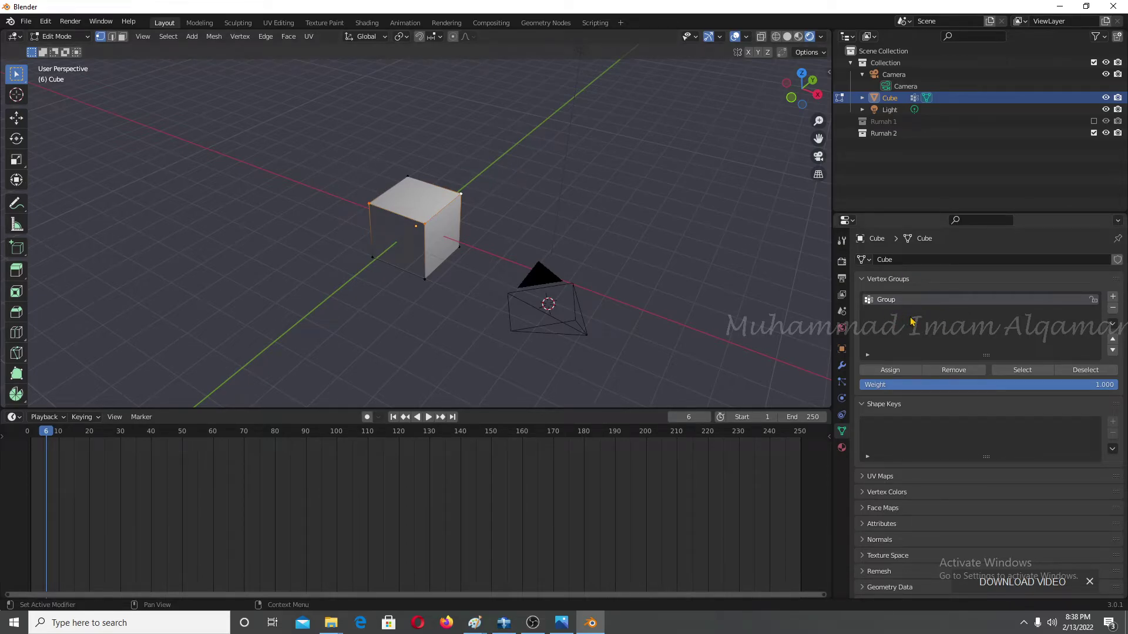
{"action": "left_click", "coordinate": [1113, 308]}
Show the cube's material settings and return the cube to Object Mode.
{"action": "left_click", "coordinate": [841, 448]}
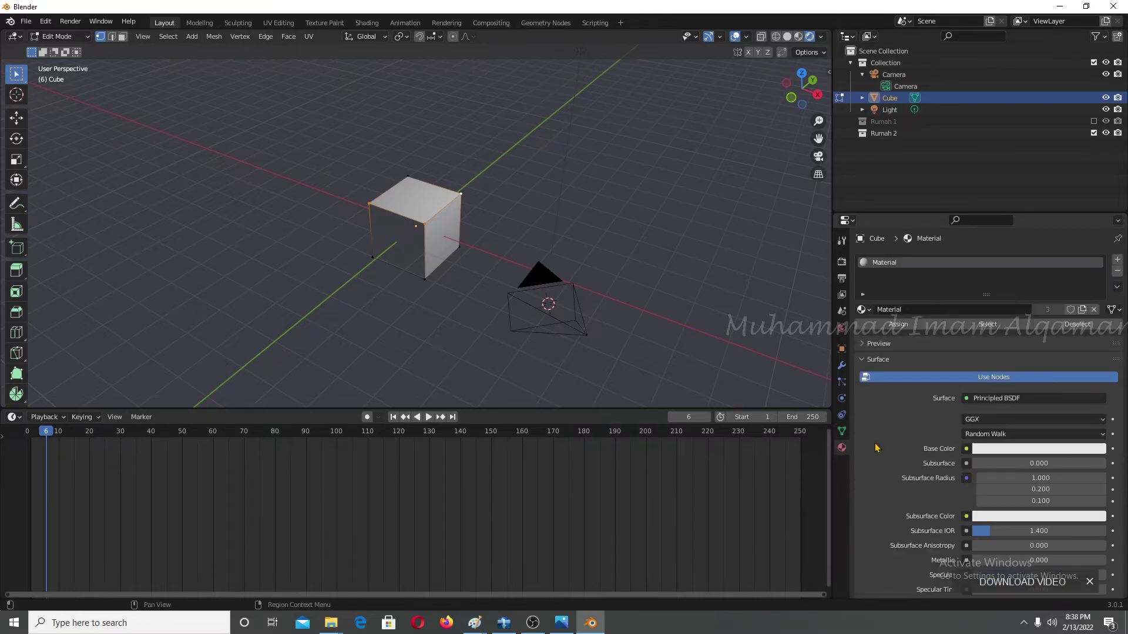
{"action": "key", "text": "Tab"}
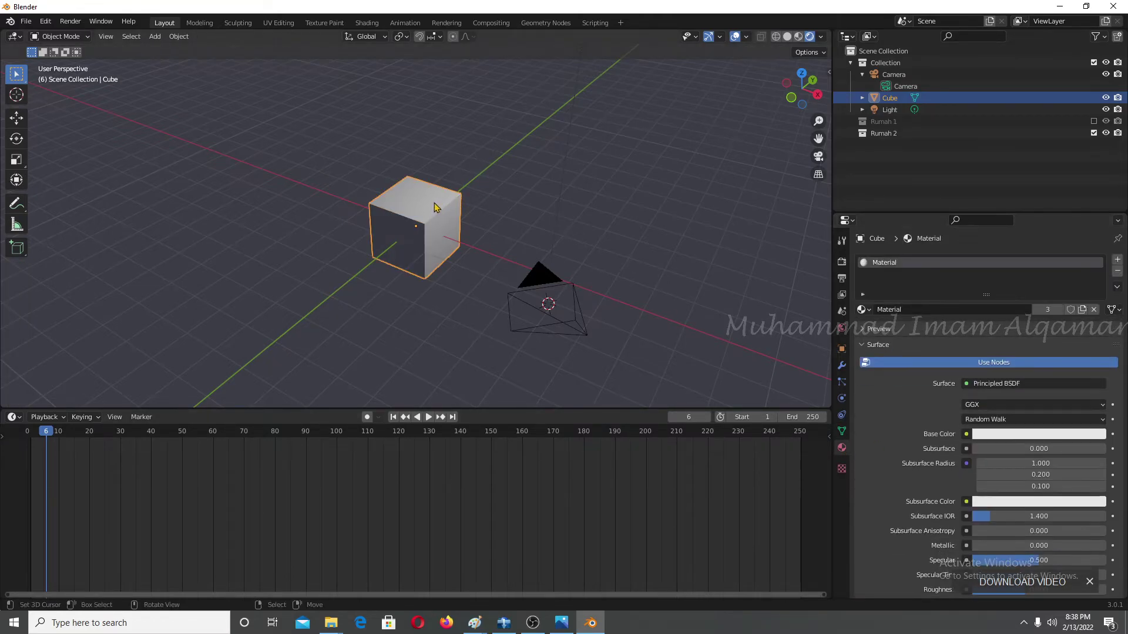
{"action": "scroll", "coordinate": [463, 222], "scroll_direction": "up", "scroll_amount": 3}
{"action": "middle_click_drag", "start_coordinate": [464, 222], "coordinate": [259, 188]}
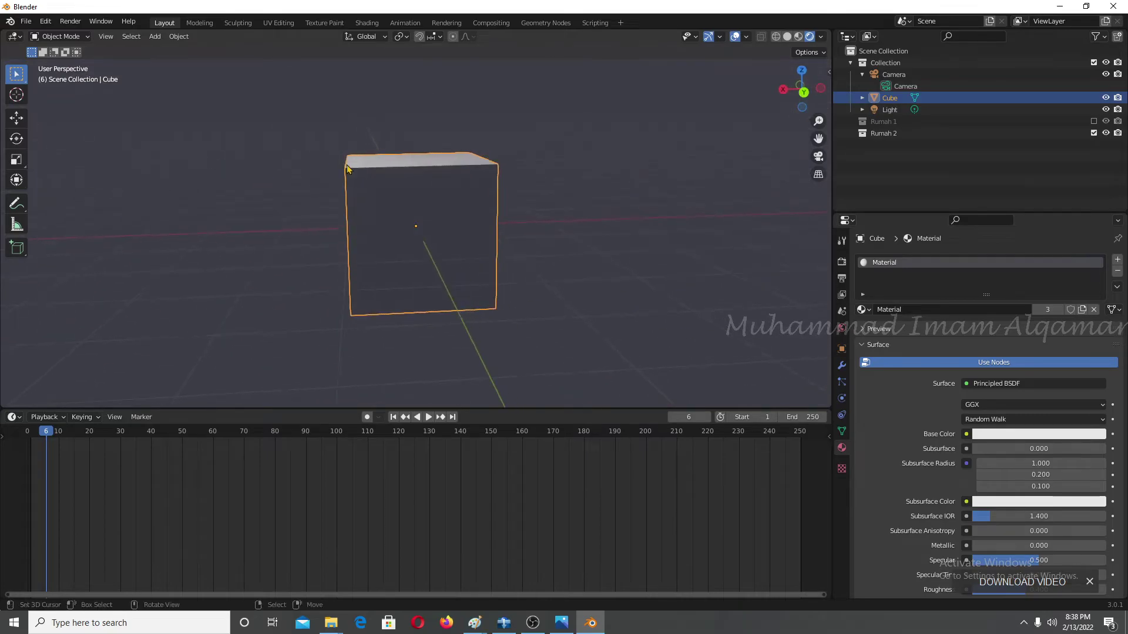
Orbit and zoom around the cube, from below and back to its top face.
{"action": "scroll", "coordinate": [379, 173], "scroll_direction": "down", "scroll_amount": 2}
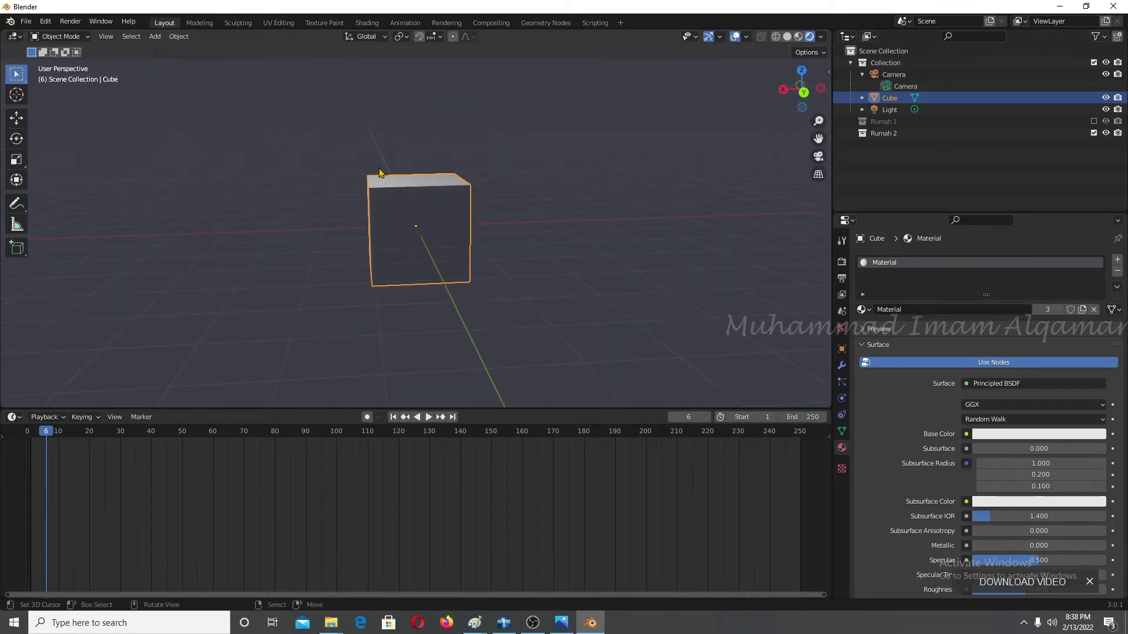
{"action": "middle_click_drag", "start_coordinate": [379, 172], "coordinate": [444, 180]}
{"action": "scroll", "coordinate": [411, 188], "scroll_direction": "up", "scroll_amount": 3}
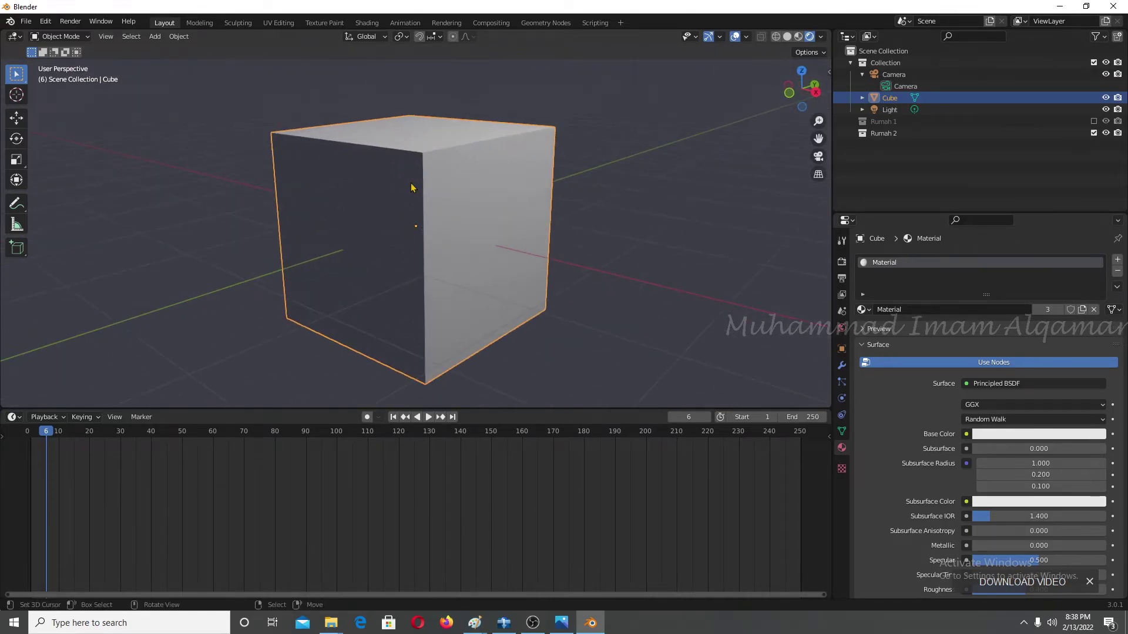
{"action": "middle_click_drag", "start_coordinate": [413, 189], "coordinate": [619, 194]}
{"action": "scroll", "coordinate": [567, 216], "scroll_direction": "down", "scroll_amount": 1}
{"action": "scroll", "coordinate": [544, 208], "scroll_direction": "down", "scroll_amount": 1}
{"action": "scroll", "coordinate": [544, 208], "scroll_direction": "up", "scroll_amount": 3}
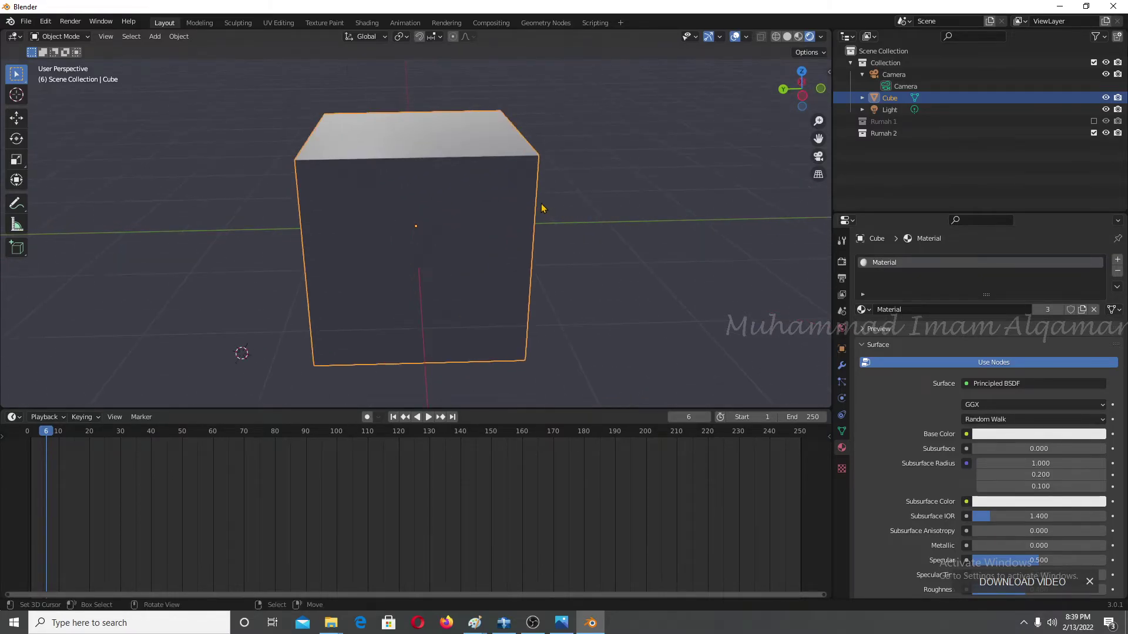
{"action": "scroll", "coordinate": [576, 234], "scroll_direction": "down", "scroll_amount": 3}
{"action": "mouse_move", "coordinate": [578, 235]}
{"action": "middle_mouse_down"}
{"action": "mouse_move", "coordinate": [478, 227]}
{"action": "mouse_move", "coordinate": [478, 211]}
{"action": "middle_mouse_up"}
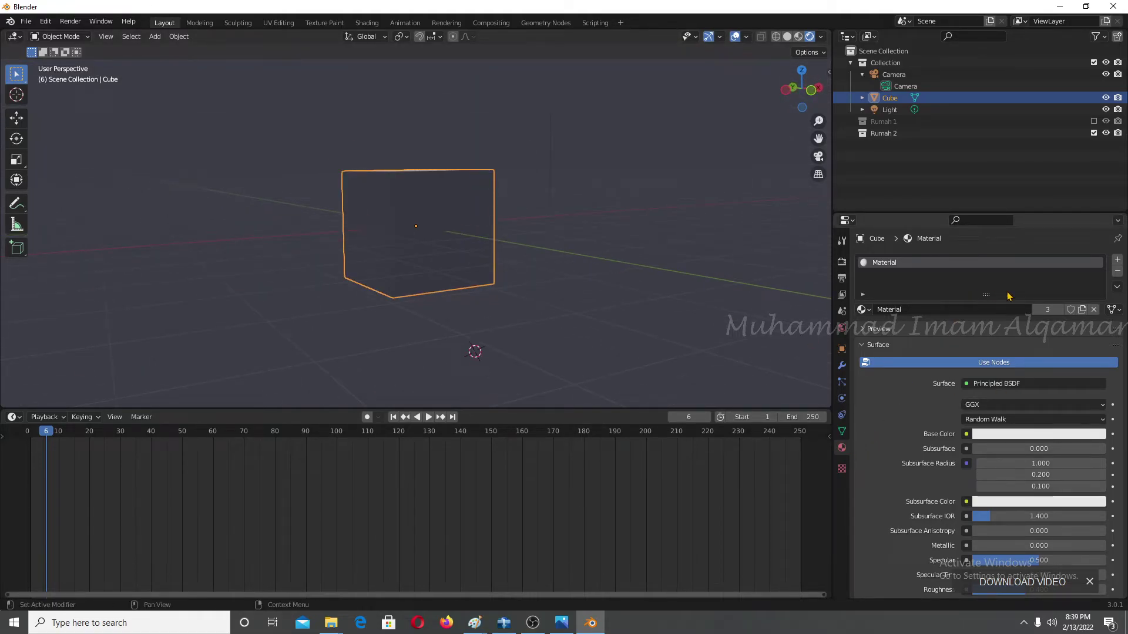
{"action": "mouse_move", "coordinate": [756, 210]}
{"action": "middle_mouse_down"}
{"action": "mouse_move", "coordinate": [503, 171]}
{"action": "mouse_move", "coordinate": [555, 211]}
{"action": "middle_mouse_up"}
Scroll through the Principled BSDF settings, then show the brush's empty Texture Properties.
{"action": "scroll", "coordinate": [550, 213], "scroll_direction": "down", "scroll_amount": 3}
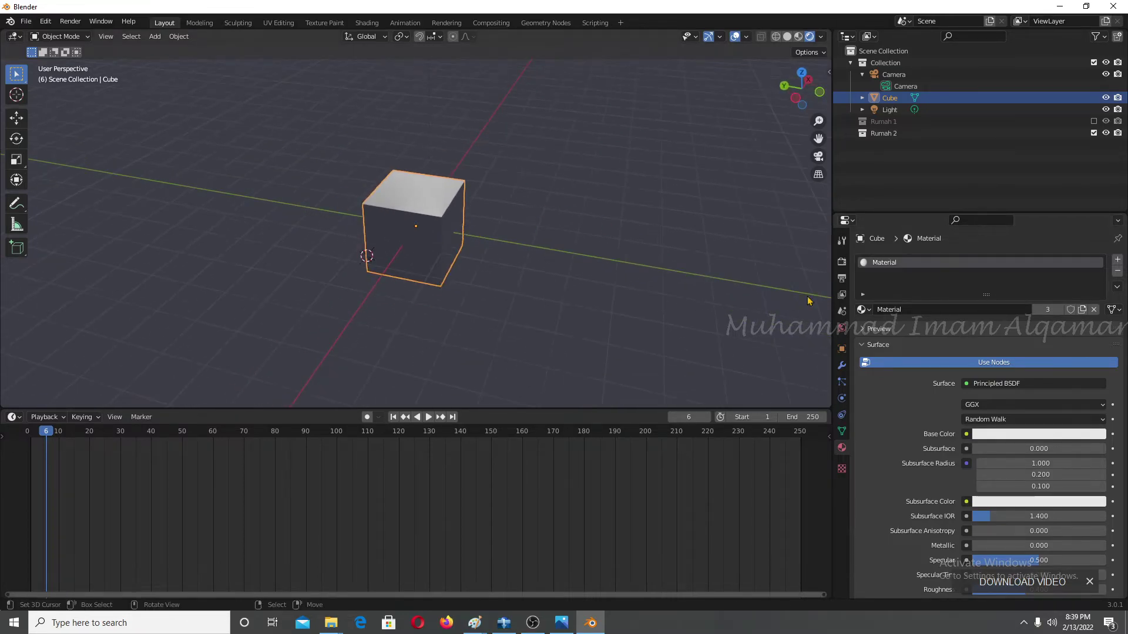
{"action": "scroll", "coordinate": [927, 388], "scroll_direction": "down", "scroll_amount": 1}
{"action": "scroll", "coordinate": [927, 388], "scroll_direction": "down", "scroll_amount": 1}
{"action": "scroll", "coordinate": [927, 388], "scroll_direction": "down", "scroll_amount": 5}
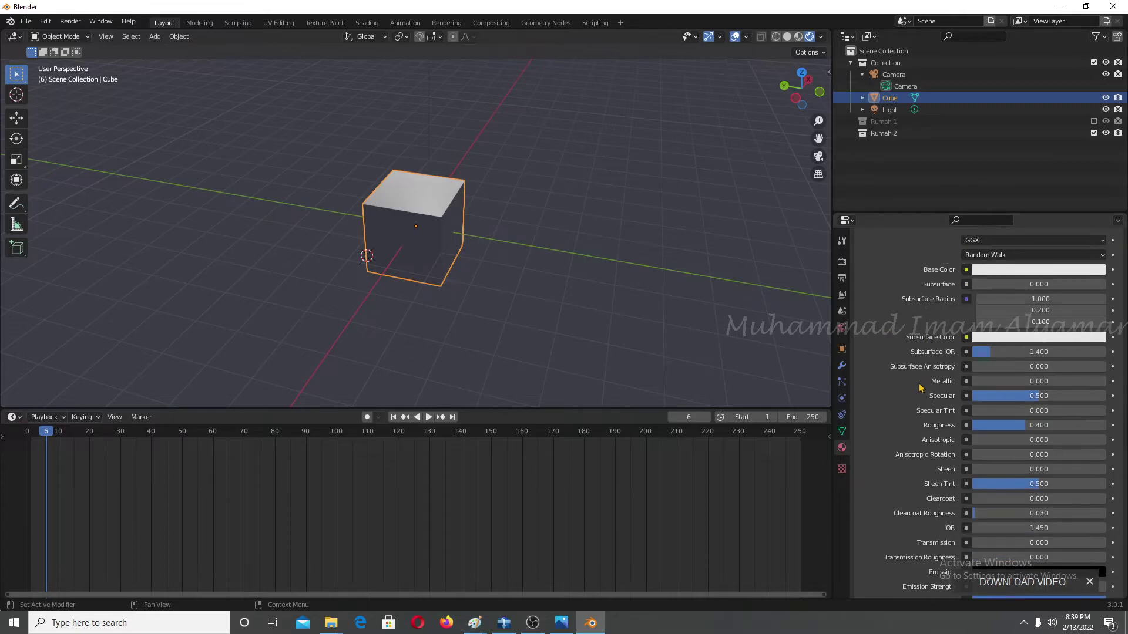
{"action": "scroll", "coordinate": [919, 388], "scroll_direction": "up", "scroll_amount": 5}
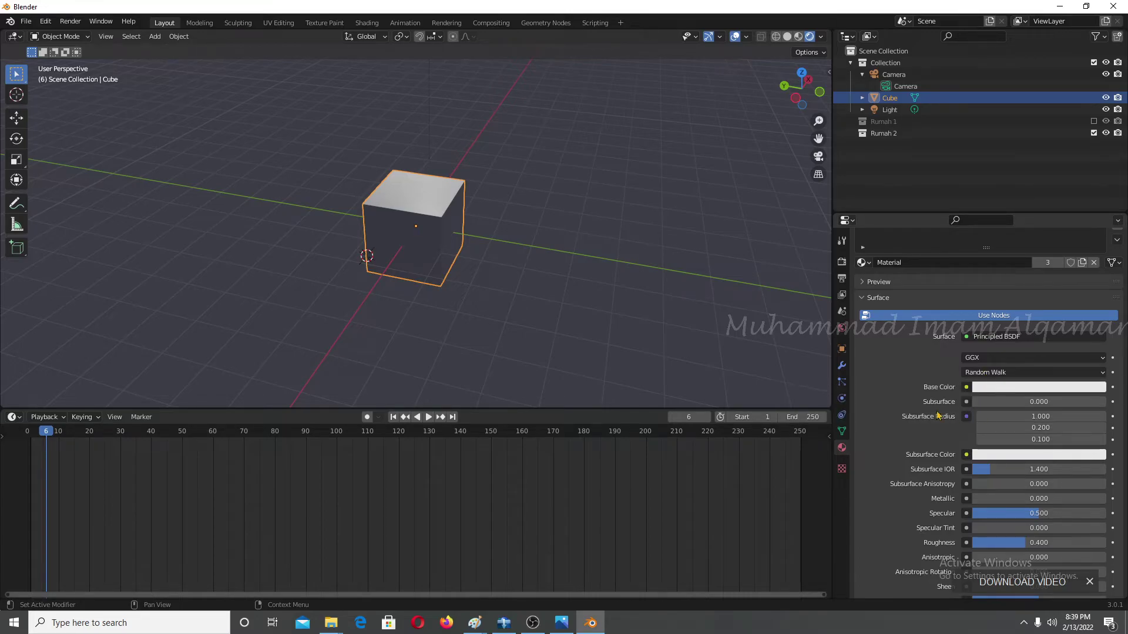
{"action": "scroll", "coordinate": [937, 415], "scroll_direction": "down", "scroll_amount": 2}
{"action": "scroll", "coordinate": [937, 416], "scroll_direction": "down", "scroll_amount": 1}
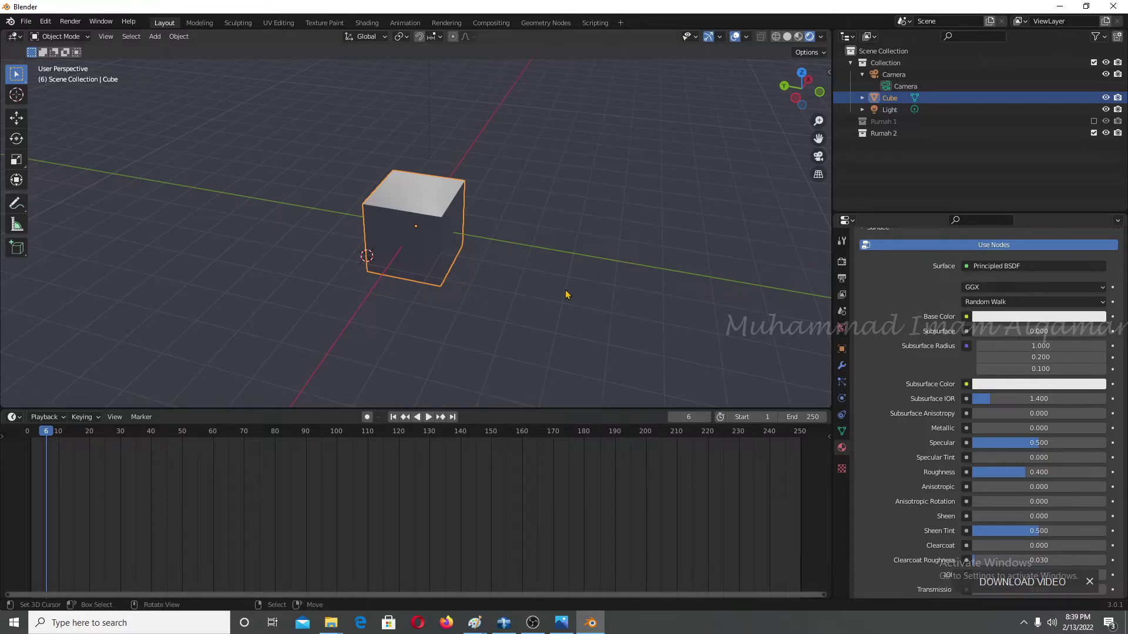
{"action": "scroll", "coordinate": [1021, 359], "scroll_direction": "up", "scroll_amount": 3}
{"action": "scroll", "coordinate": [1020, 358], "scroll_direction": "up", "scroll_amount": 2}
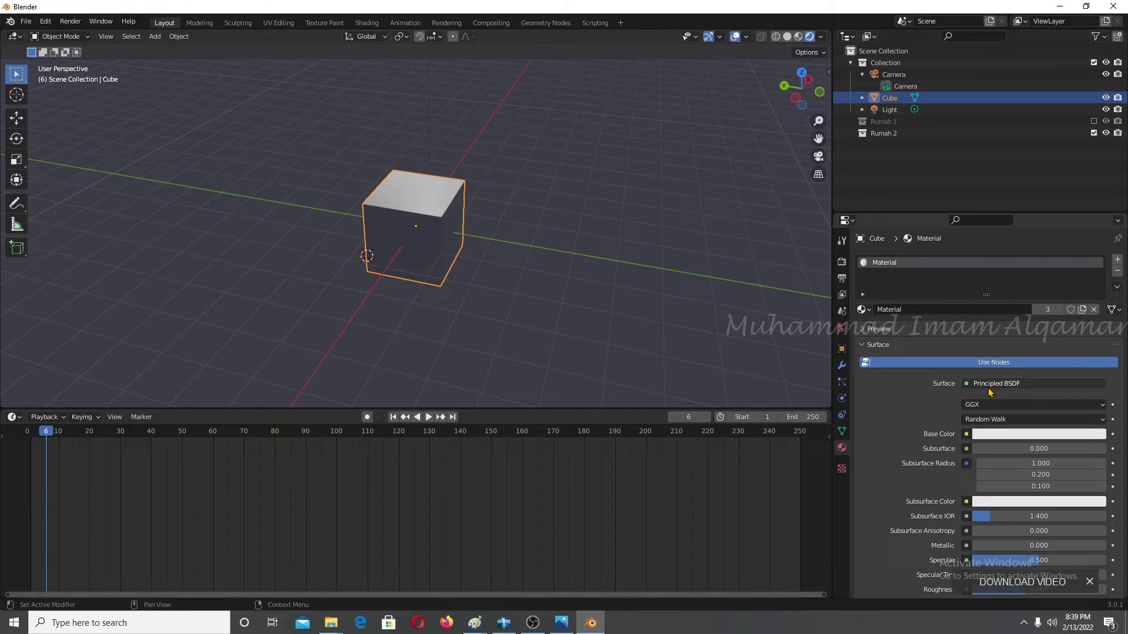
{"action": "scroll", "coordinate": [1020, 368], "scroll_direction": "down", "scroll_amount": 3}
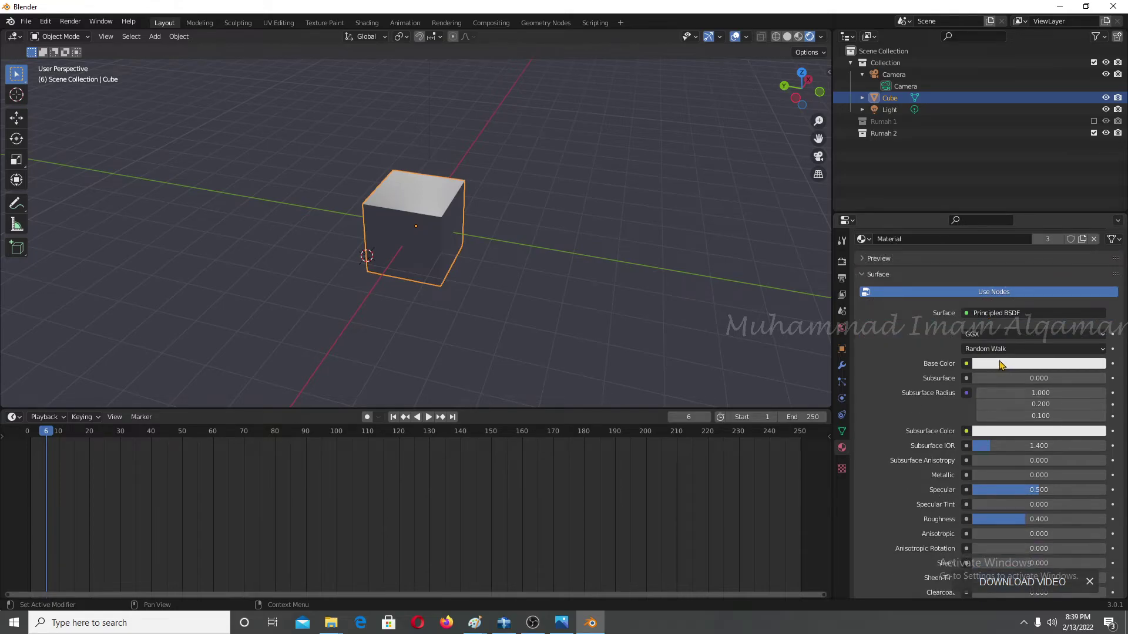
{"action": "scroll", "coordinate": [1021, 449], "scroll_direction": "down", "scroll_amount": 3}
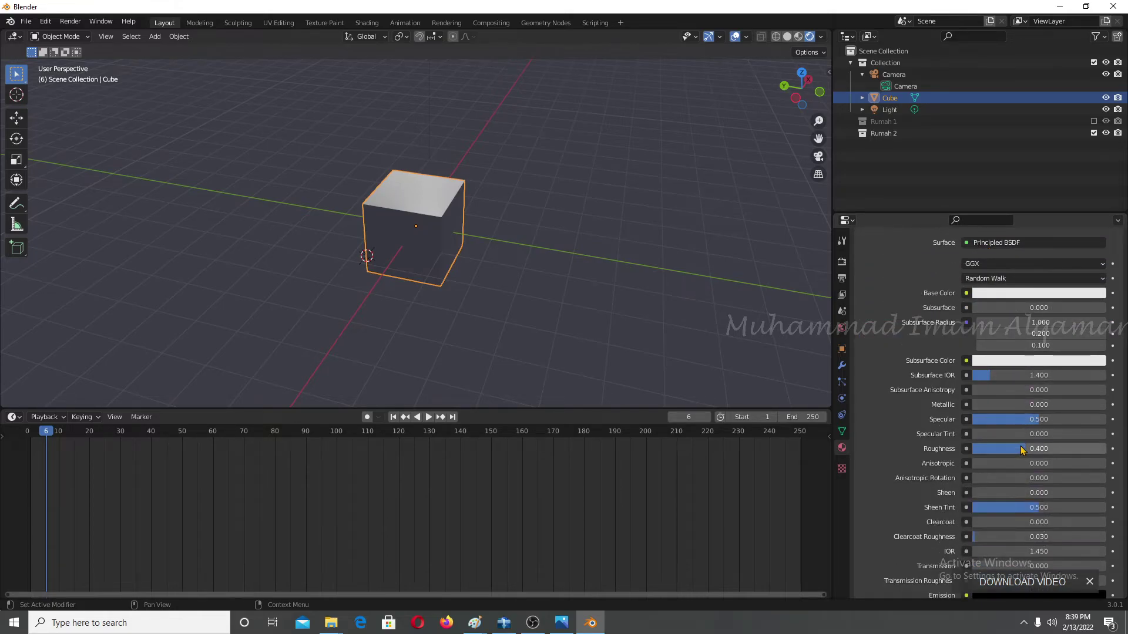
{"action": "left_click", "coordinate": [843, 470]}
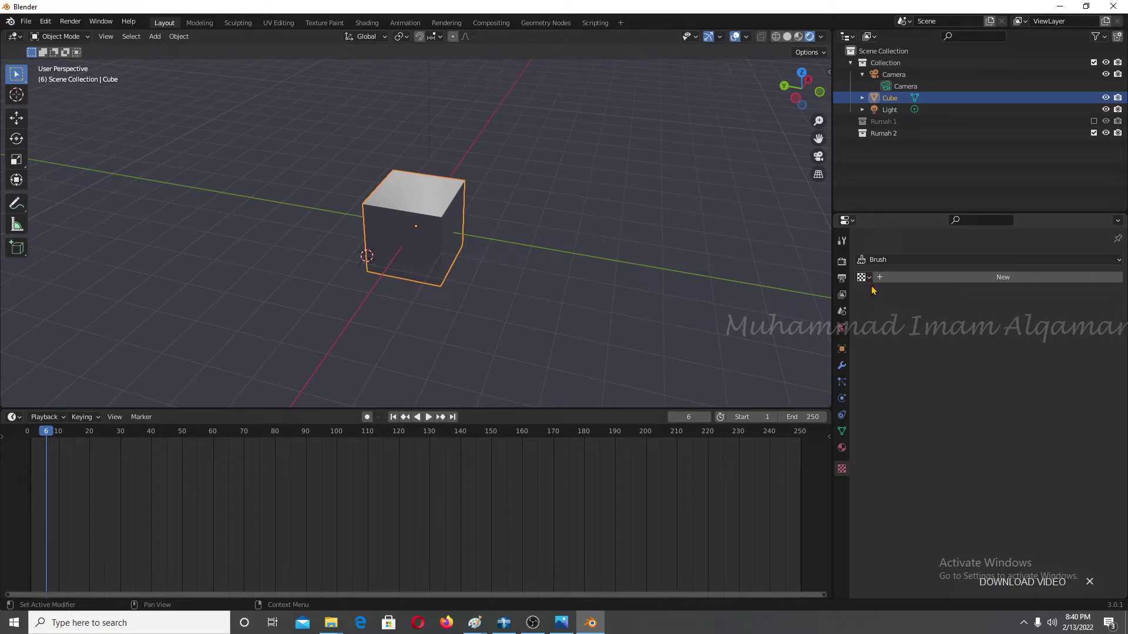
Create a new brush texture of type Clouds (Size 0.25, Depth 2, Grayscale).
{"action": "scroll", "coordinate": [245, 221], "scroll_direction": "down", "scroll_amount": 3}
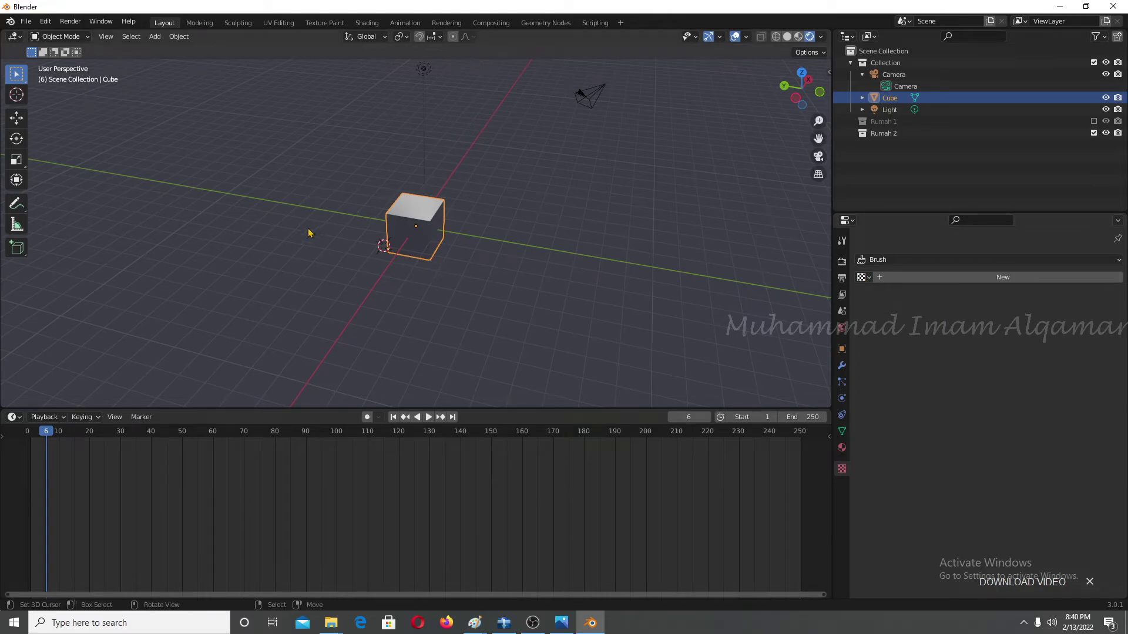
{"action": "scroll", "coordinate": [439, 180], "scroll_direction": "up", "scroll_amount": 3}
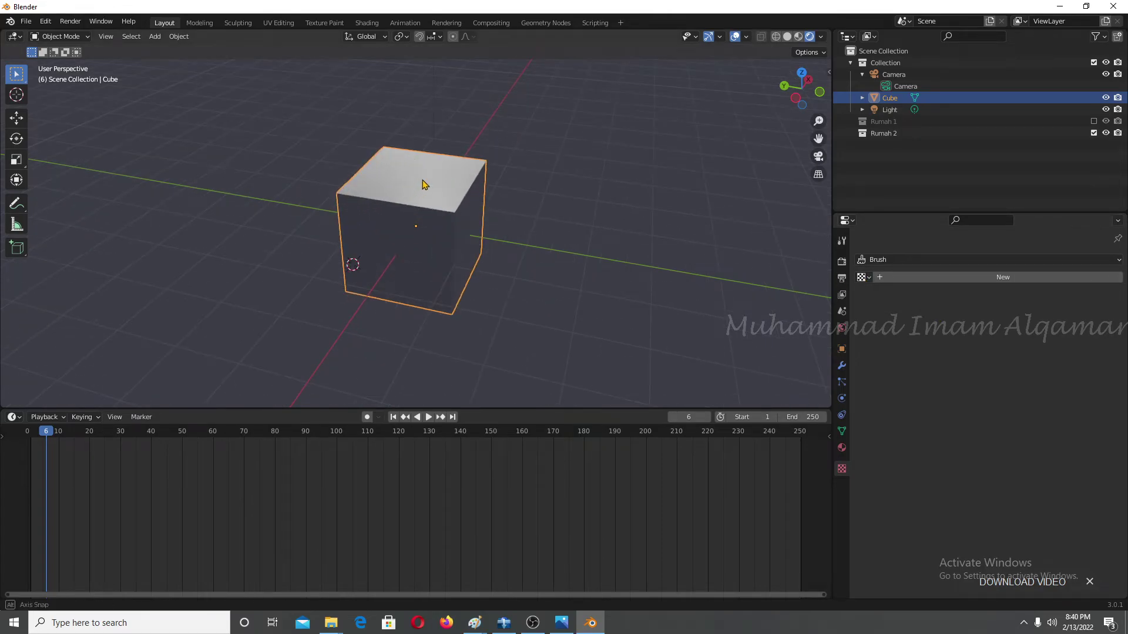
{"action": "middle_click_drag", "start_coordinate": [425, 188], "coordinate": [371, 191]}
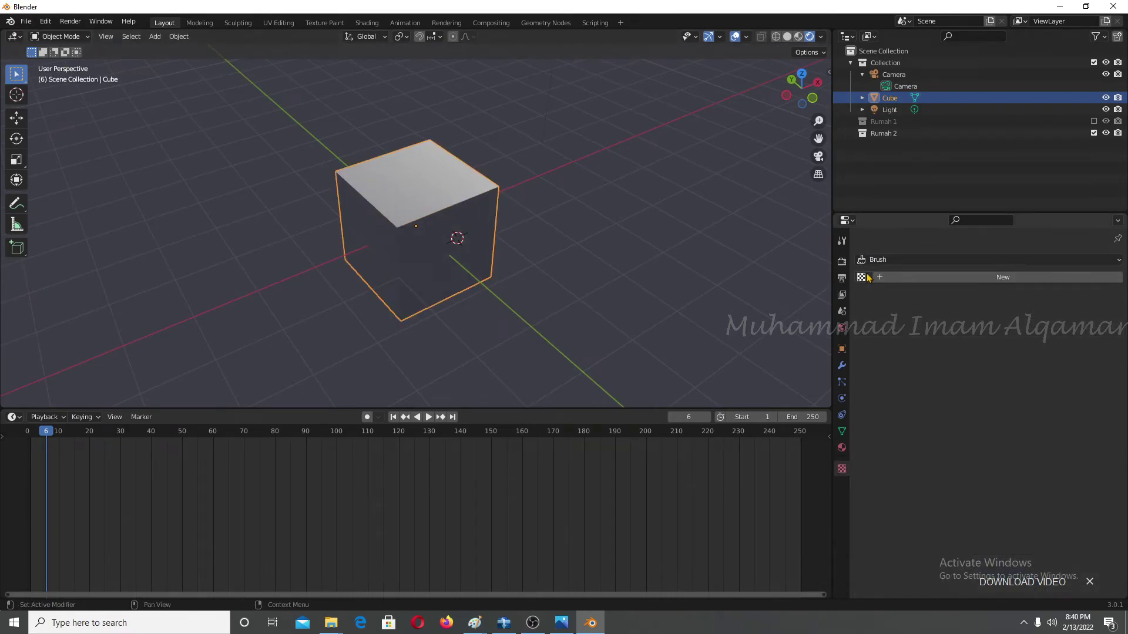
{"action": "left_click", "coordinate": [864, 277]}
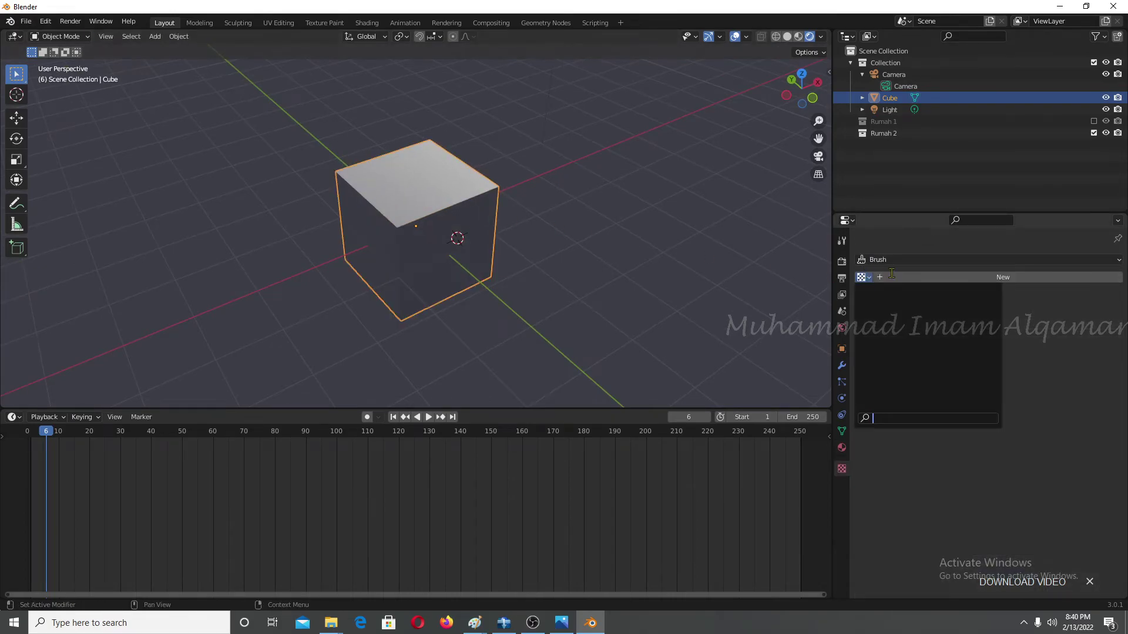
{"action": "left_click", "coordinate": [893, 276]}
{"action": "left_click", "coordinate": [939, 297]}
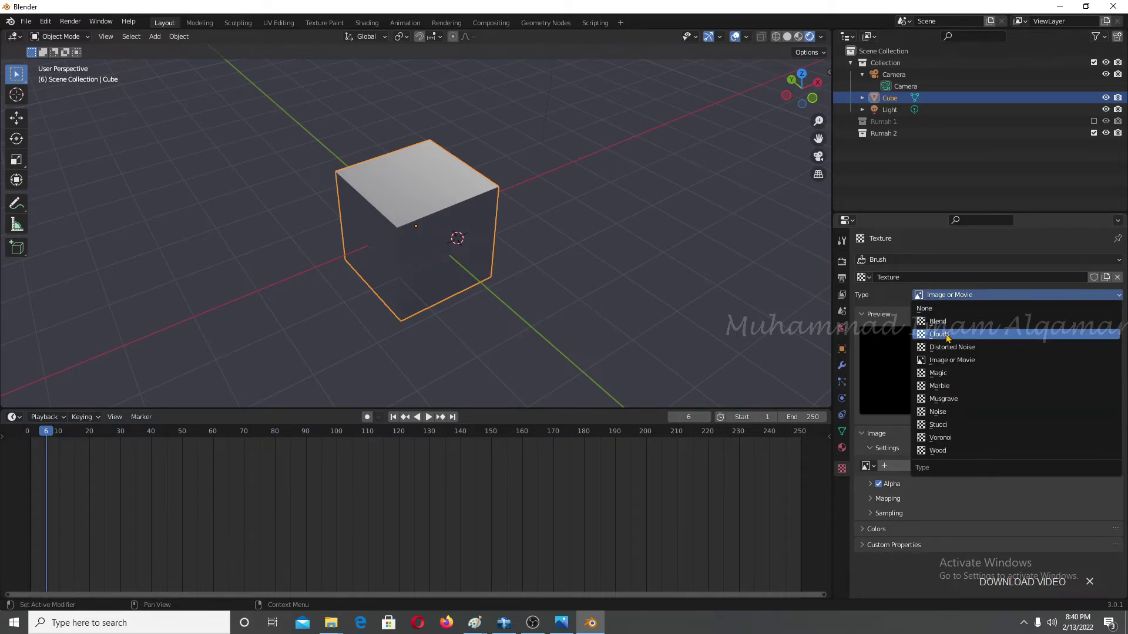
{"action": "left_click", "coordinate": [940, 335]}
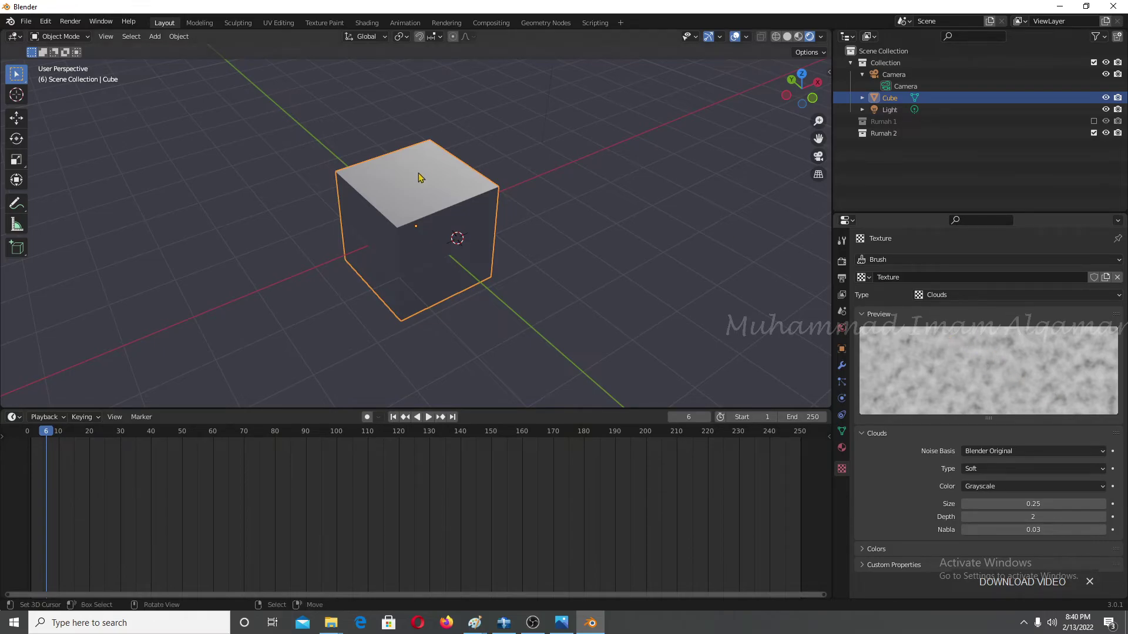
{"action": "scroll", "coordinate": [419, 178], "scroll_direction": "up", "scroll_amount": 2}
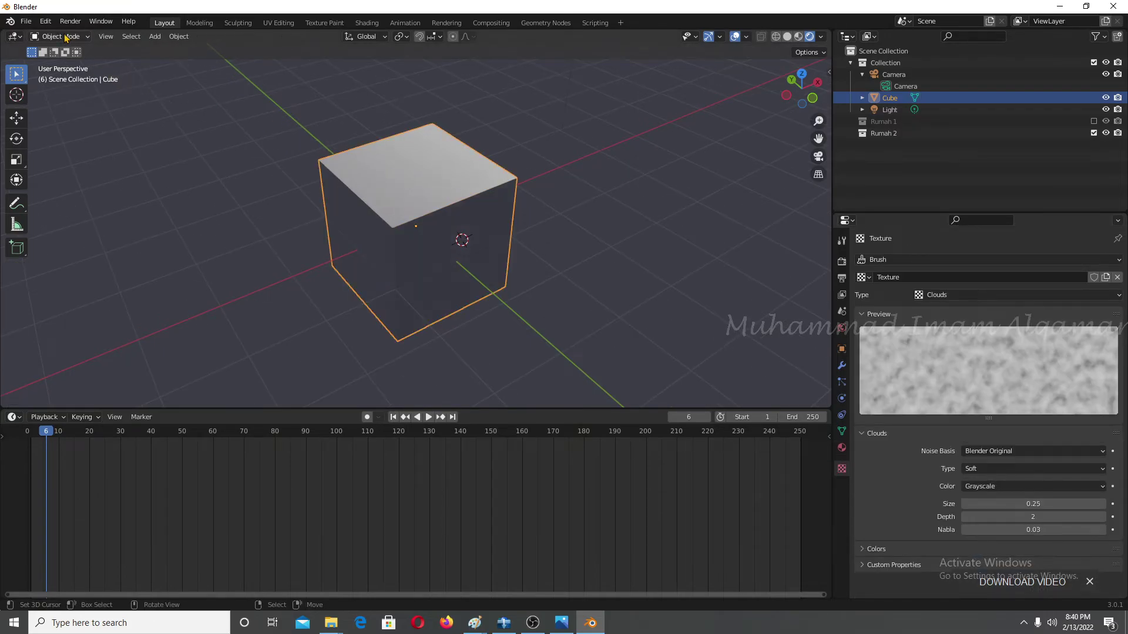
Enter Sculpt Mode, briefly view the cube from the Back in Edit Mode, then return.
{"action": "left_click", "coordinate": [66, 37]}
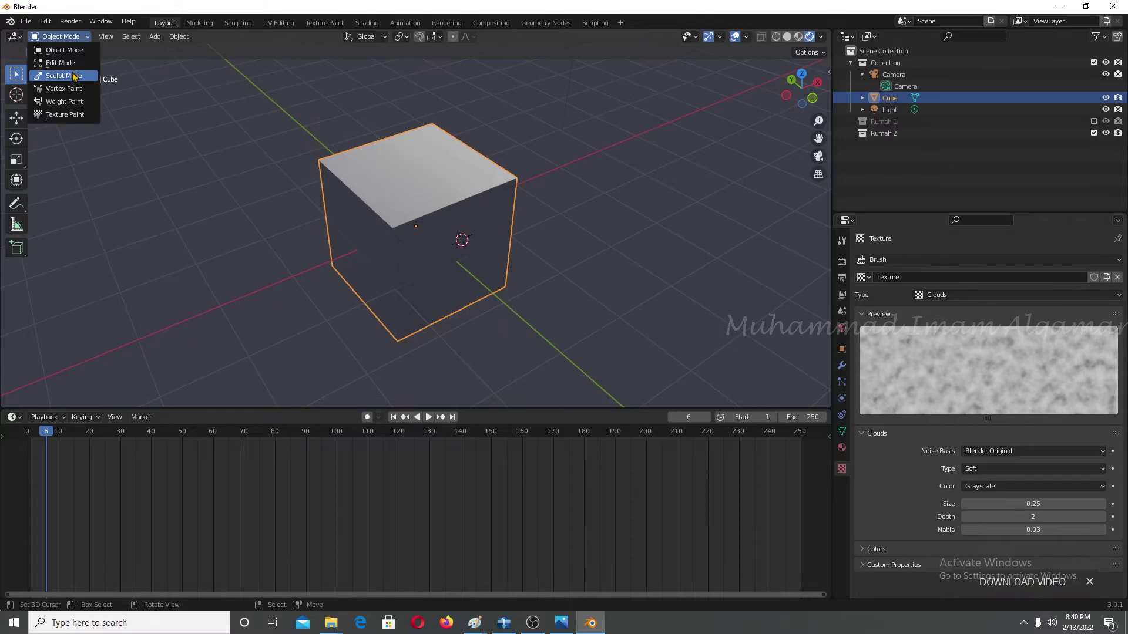
{"action": "left_click", "coordinate": [65, 76]}
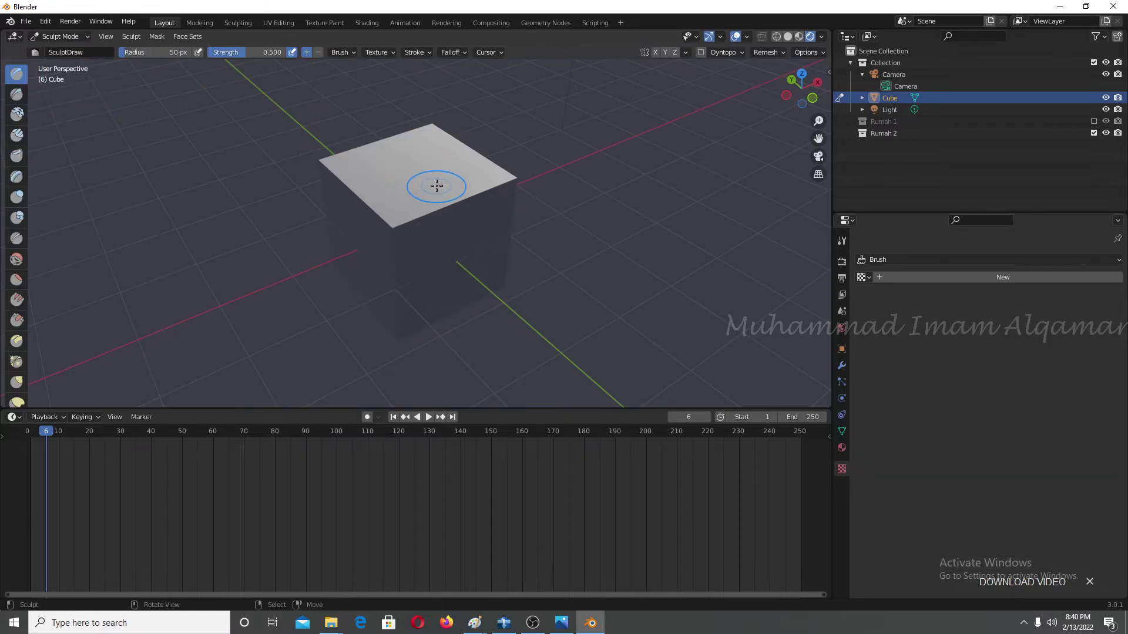
{"action": "key", "text": "Tab"}
{"action": "key", "text": "grave"}
{"action": "left_click", "coordinate": [466, 160]}
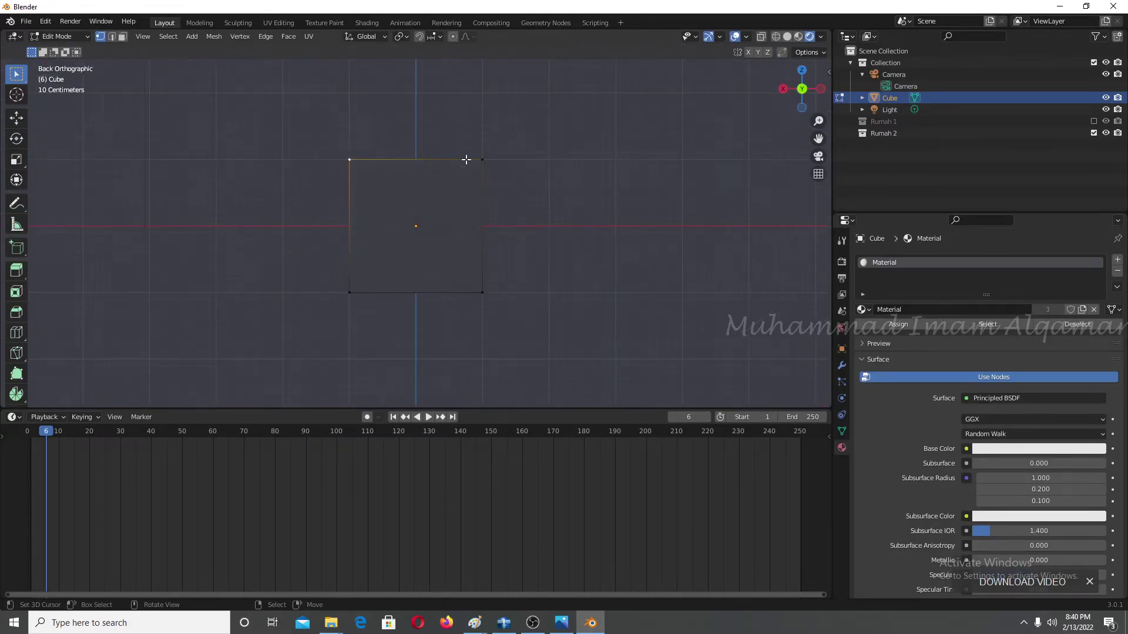
{"action": "key", "text": "Tab"}
{"action": "middle_click_drag", "start_coordinate": [453, 176], "coordinate": [429, 207]}
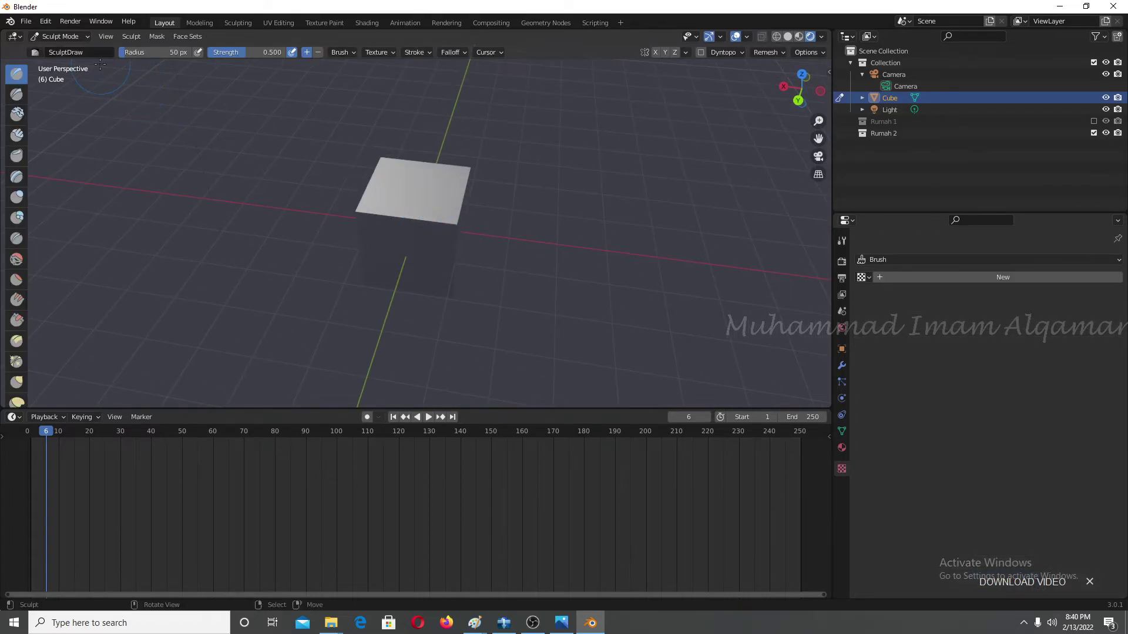
{"action": "left_click", "coordinate": [47, 38]}
Add 14 vertical loop cuts to the cube.
{"action": "left_click", "coordinate": [60, 63]}
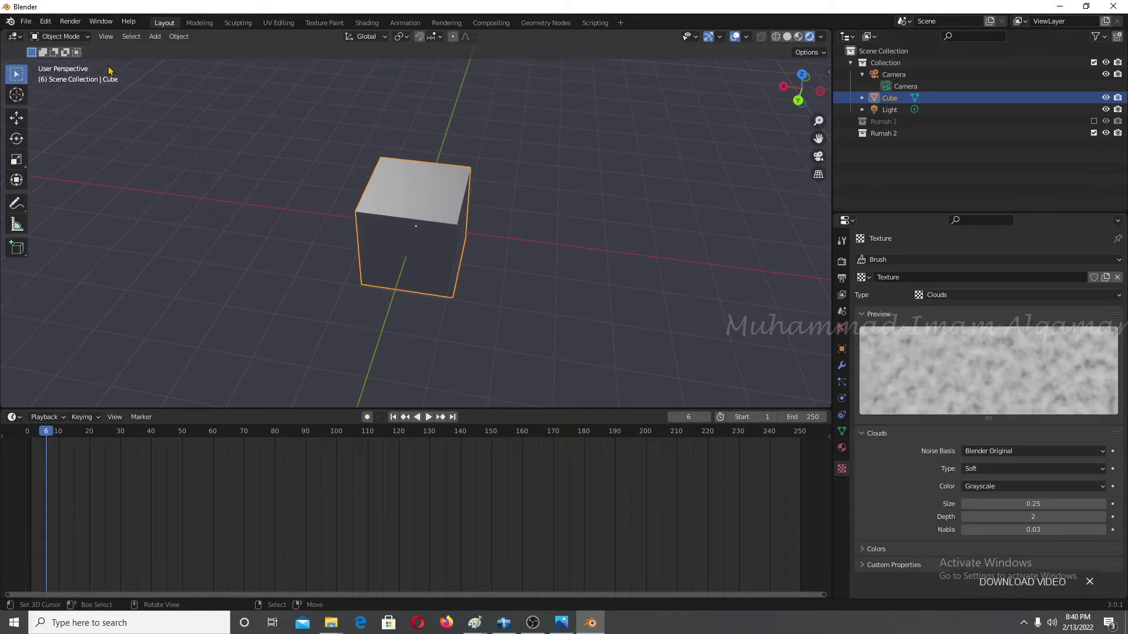
{"action": "key", "text": "ctrl+r"}
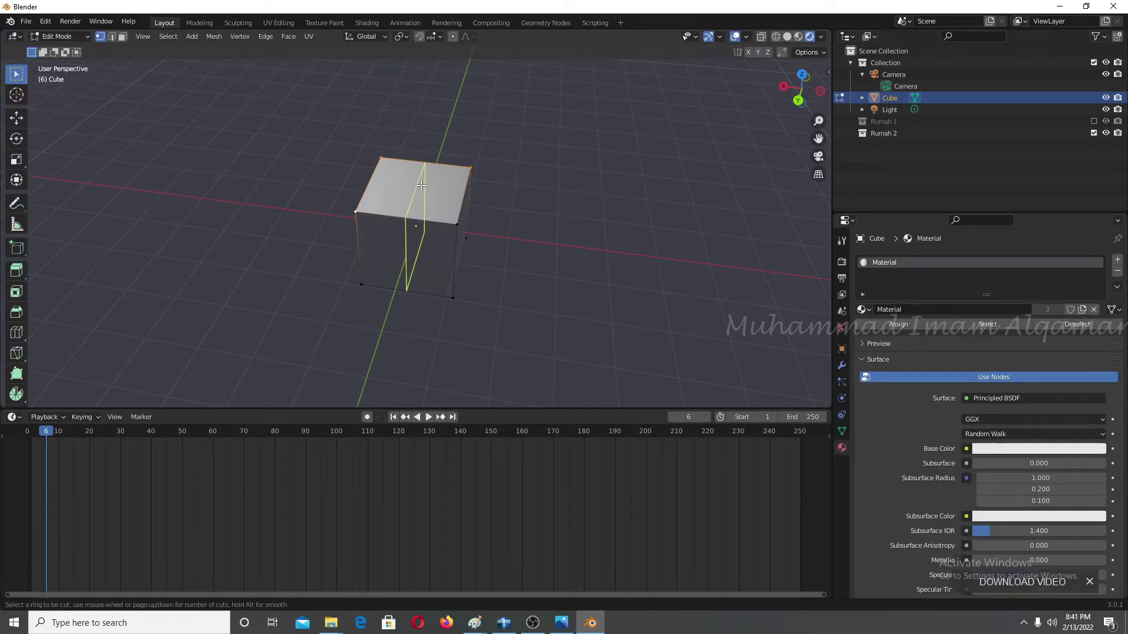
{"action": "scroll", "coordinate": [419, 187], "scroll_direction": "up", "scroll_amount": 7}
{"action": "scroll", "coordinate": [416, 187], "scroll_direction": "up", "scroll_amount": 6}
{"action": "left_click", "coordinate": [415, 187]}
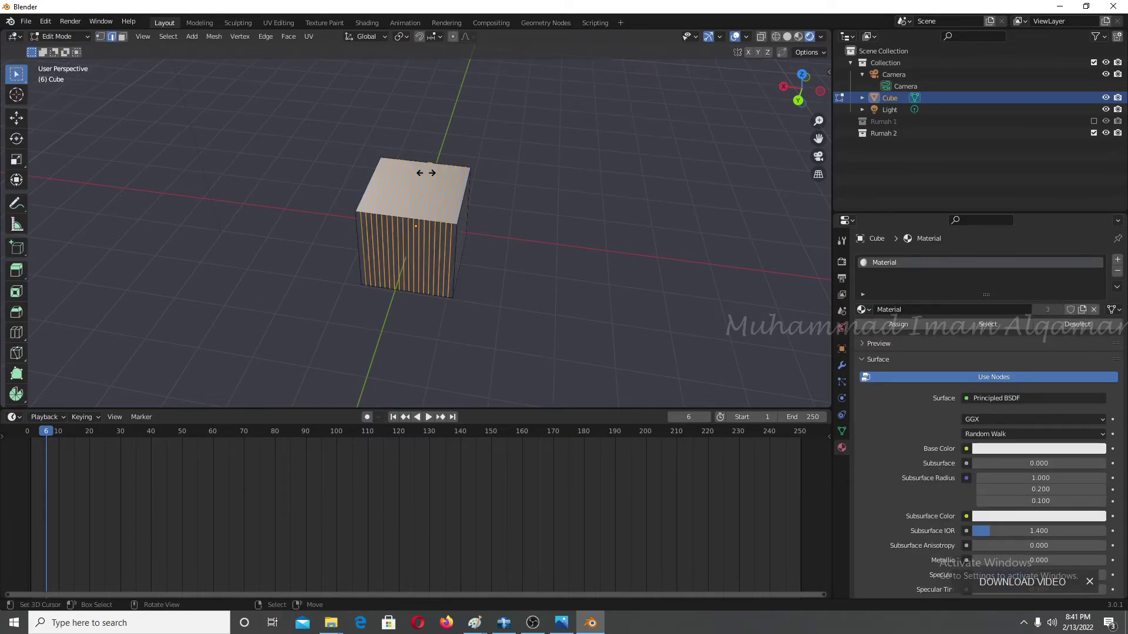
Add 10 horizontal loop cuts and return the cube to Object Mode.
{"action": "key", "text": "ctrl+r"}
{"action": "scroll", "coordinate": [433, 194], "scroll_direction": "up", "scroll_amount": 2}
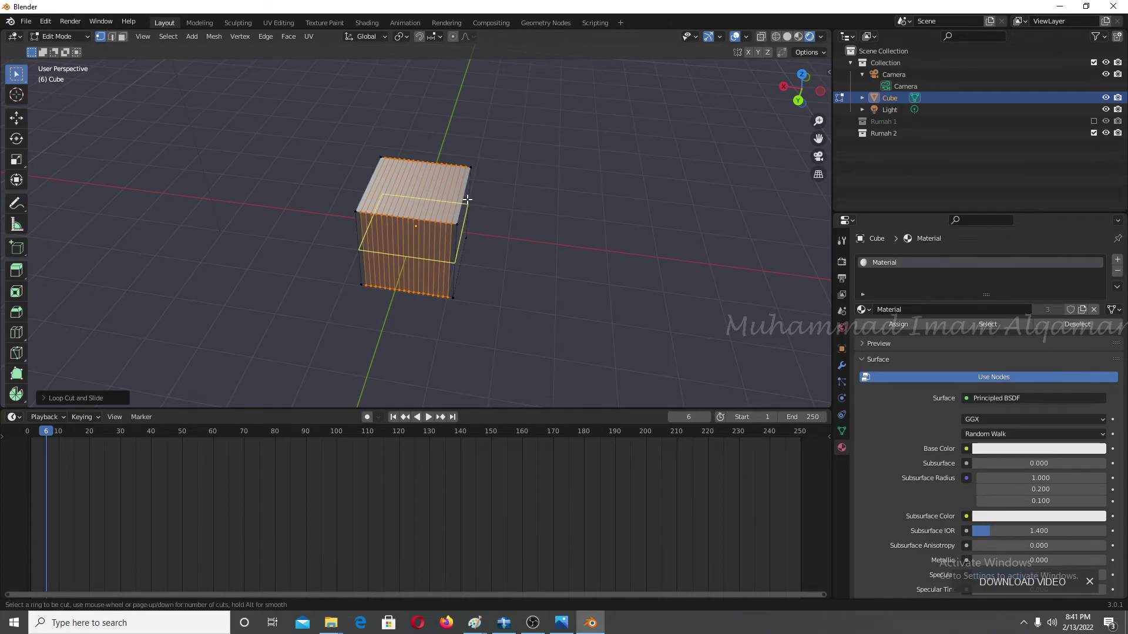
{"action": "scroll", "coordinate": [433, 197], "scroll_direction": "up", "scroll_amount": 4}
{"action": "scroll", "coordinate": [431, 199], "scroll_direction": "up", "scroll_amount": 3}
{"action": "left_click", "coordinate": [432, 199]}
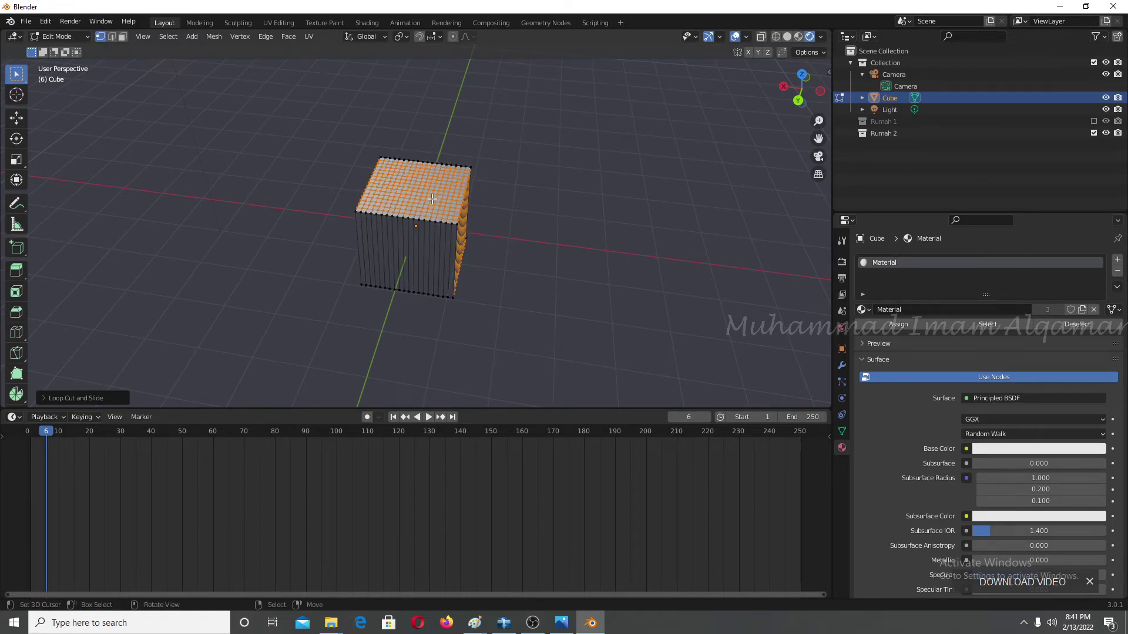
{"action": "key", "text": "Tab"}
{"action": "left_click", "coordinate": [62, 37]}
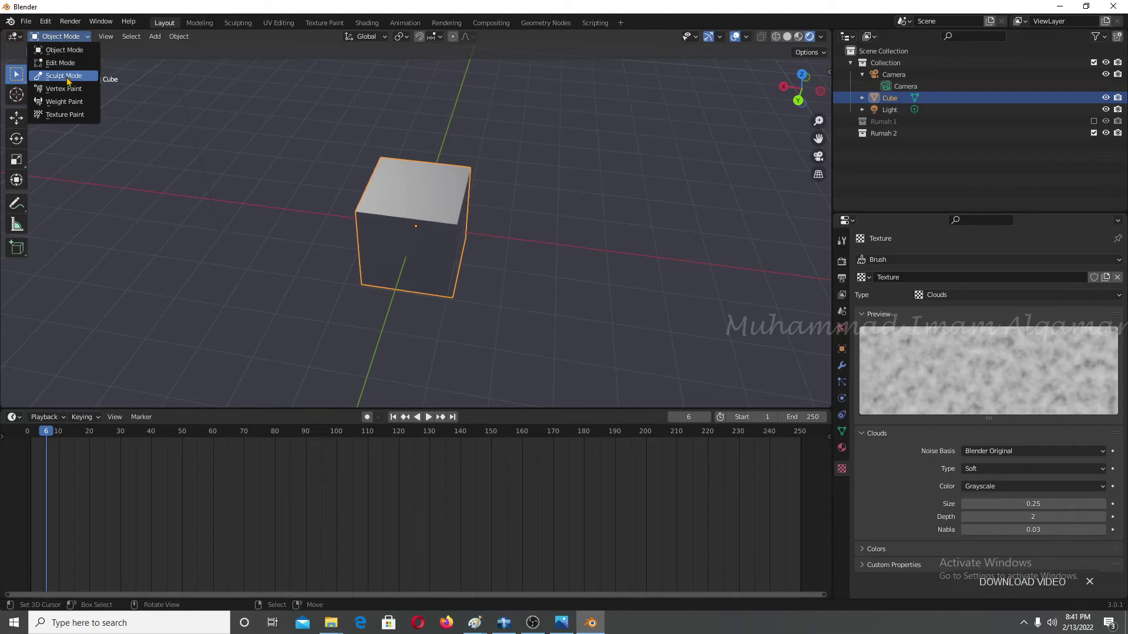
Enter Sculpt Mode and create a new Clouds brush texture.
{"action": "left_click", "coordinate": [64, 76]}
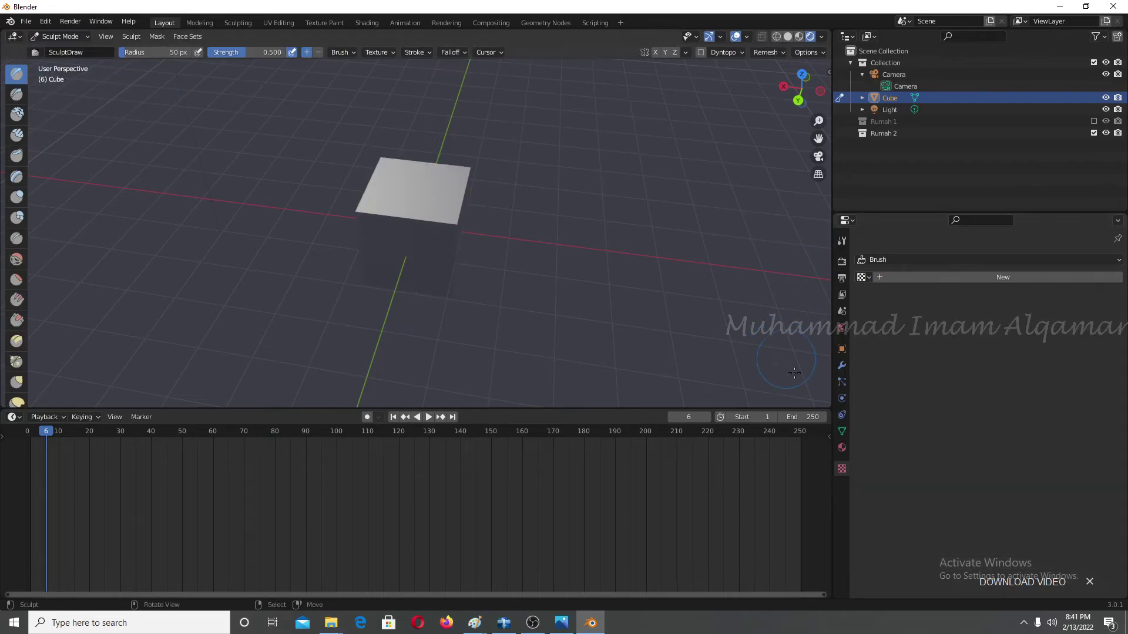
{"action": "left_click", "coordinate": [891, 278]}
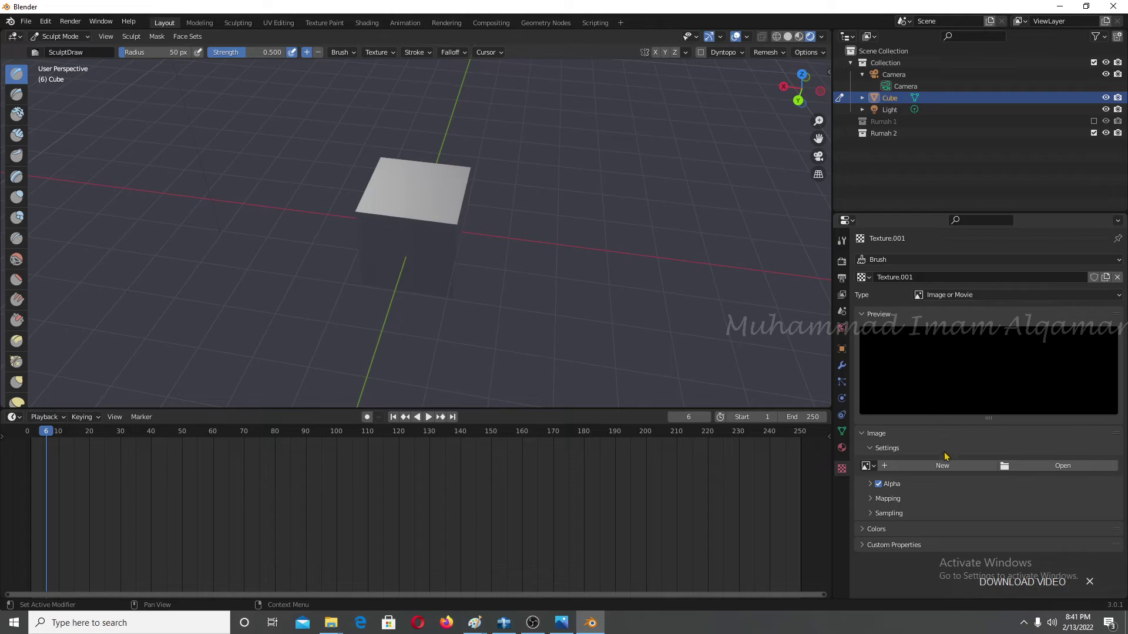
{"action": "left_click", "coordinate": [963, 297]}
{"action": "left_click", "coordinate": [964, 332]}
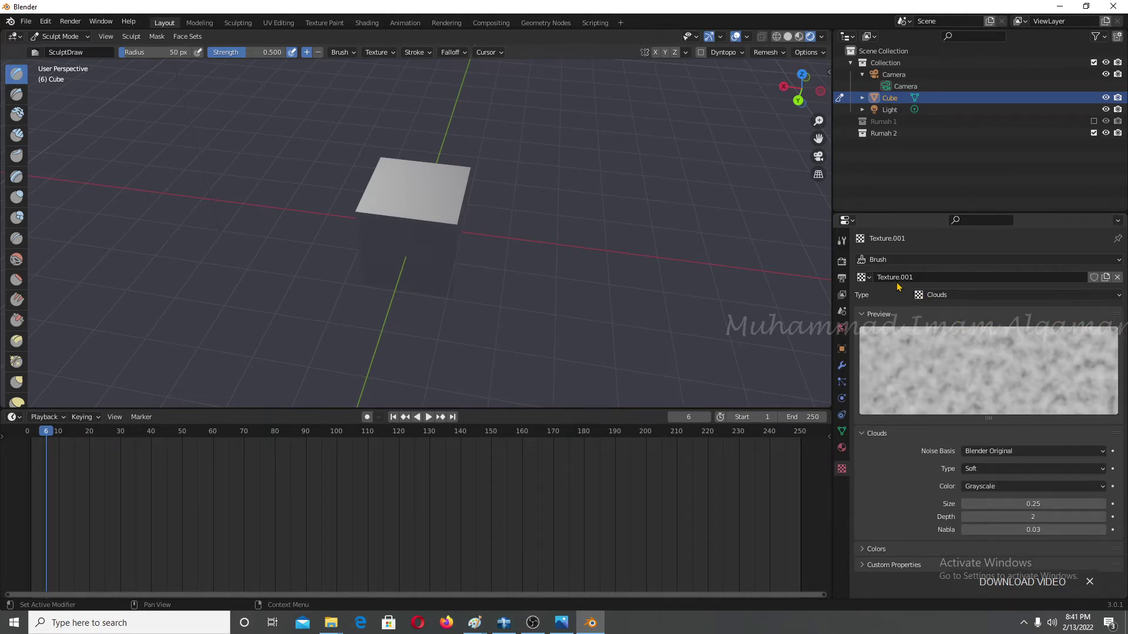
Assign the Clouds texture named 'Texture' to the SculptDraw brush.
{"action": "left_click", "coordinate": [862, 277]}
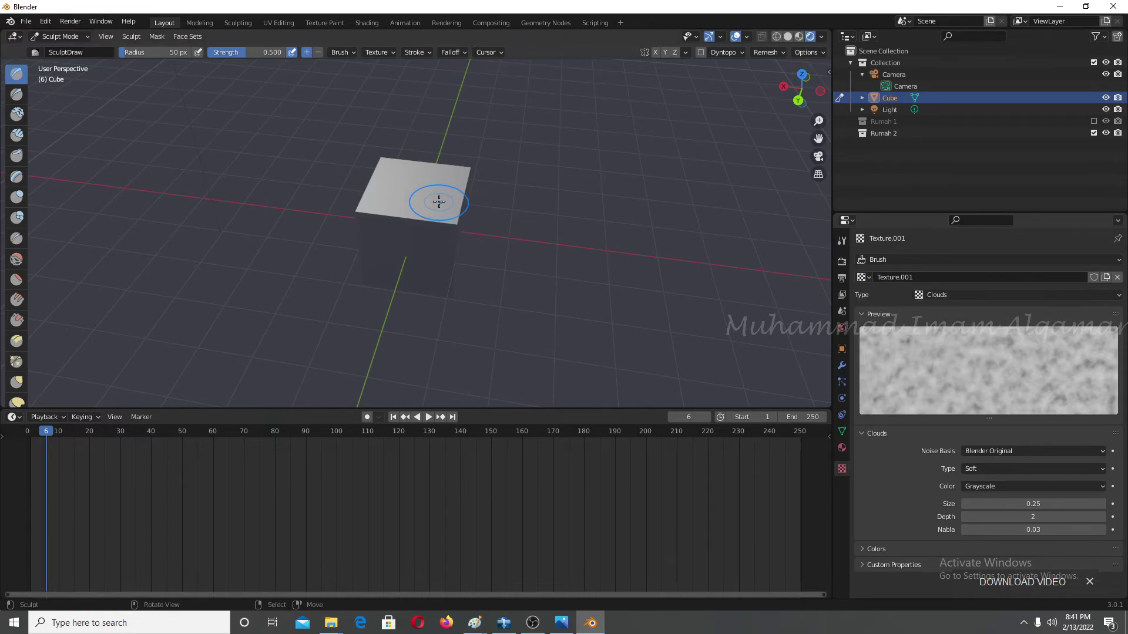
{"action": "left_click", "coordinate": [386, 53]}
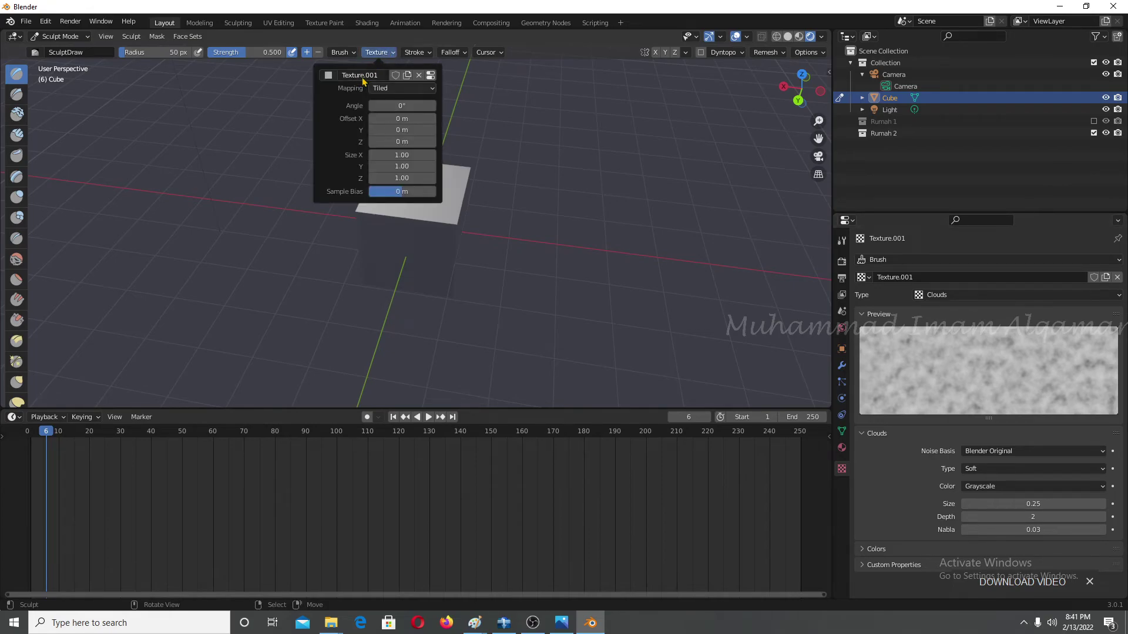
{"action": "left_click", "coordinate": [328, 75]}
{"action": "left_click", "coordinate": [348, 115]}
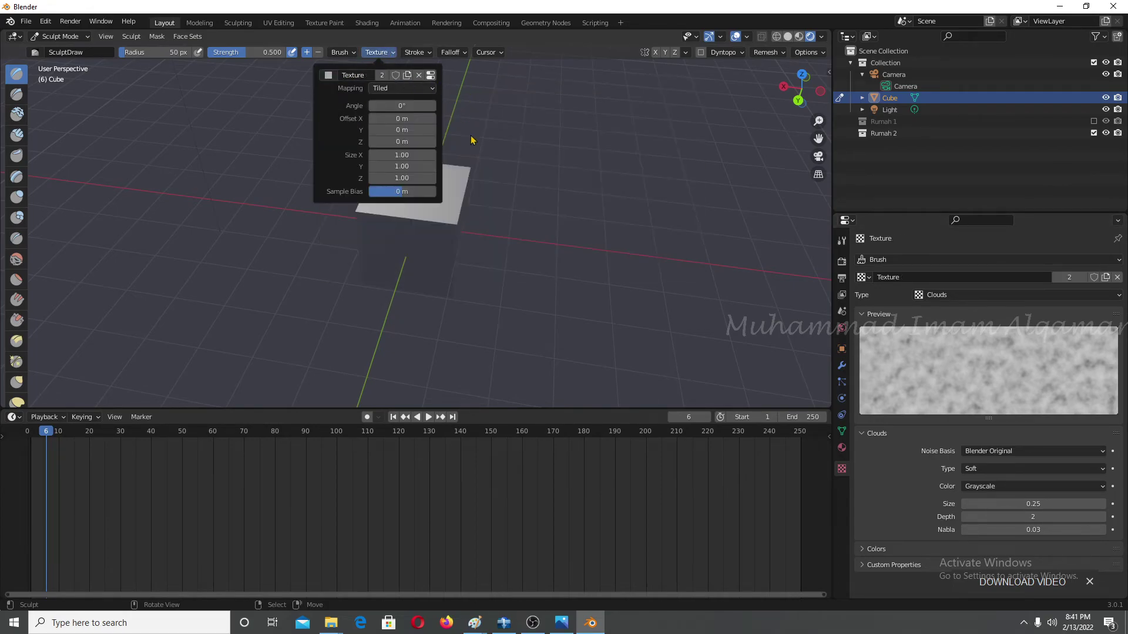
Sculpt cloud-textured bumps across the cube's top face.
{"action": "scroll", "coordinate": [417, 181], "scroll_direction": "up", "scroll_amount": 5}
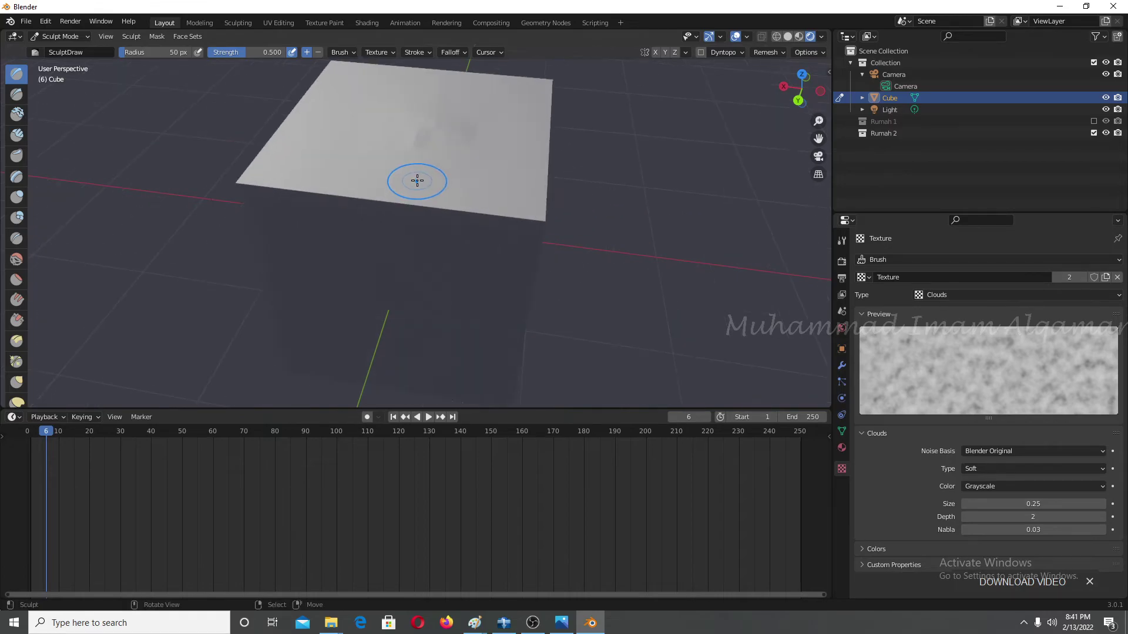
{"action": "left_click_drag", "start_coordinate": [417, 181], "coordinate": [434, 151]}
{"action": "left_click_drag", "start_coordinate": [485, 111], "coordinate": [440, 175]}
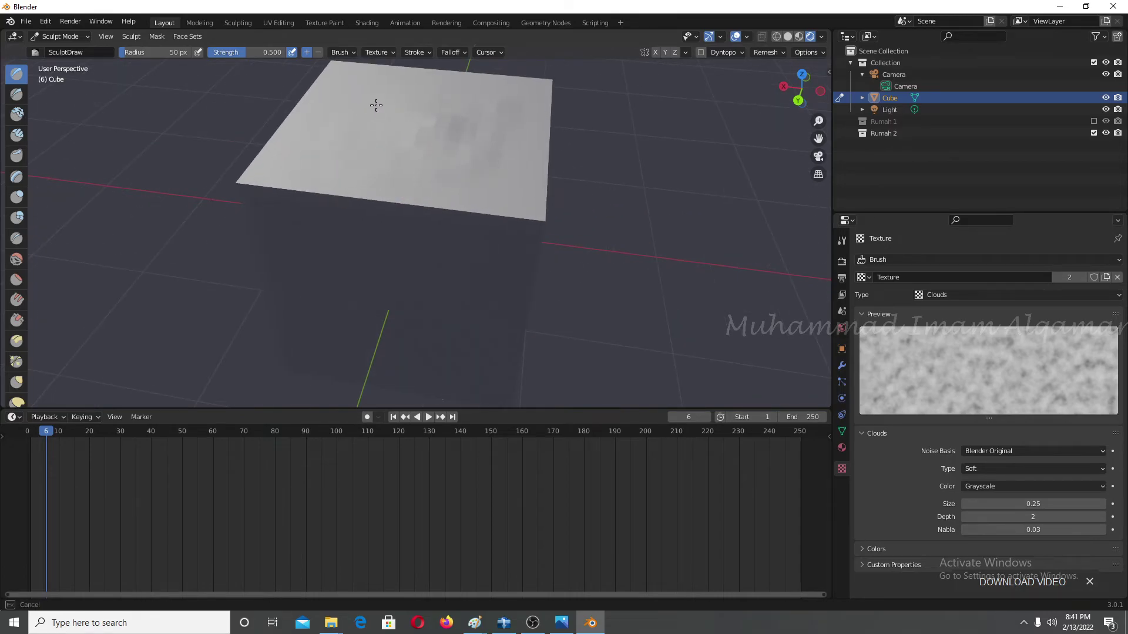
{"action": "mouse_move", "coordinate": [376, 105]}
{"action": "left_mouse_down"}
{"action": "mouse_move", "coordinate": [504, 111]}
{"action": "mouse_move", "coordinate": [527, 244]}
{"action": "left_mouse_up"}
{"action": "left_click_drag", "start_coordinate": [456, 265], "coordinate": [391, 264]}
{"action": "scroll", "coordinate": [391, 264], "scroll_direction": "down", "scroll_amount": 3}
{"action": "mouse_move", "coordinate": [390, 265]}
{"action": "middle_mouse_down"}
{"action": "mouse_move", "coordinate": [436, 170]}
{"action": "mouse_move", "coordinate": [492, 127]}
{"action": "mouse_move", "coordinate": [506, 174]}
{"action": "middle_mouse_up"}
Orbit and zoom to inspect the sculpted top face from above.
{"action": "scroll", "coordinate": [395, 168], "scroll_direction": "up", "scroll_amount": 3}
{"action": "scroll", "coordinate": [411, 182], "scroll_direction": "up", "scroll_amount": 4}
{"action": "scroll", "coordinate": [503, 239], "scroll_direction": "down", "scroll_amount": 5}
{"action": "scroll", "coordinate": [428, 169], "scroll_direction": "up", "scroll_amount": 2}
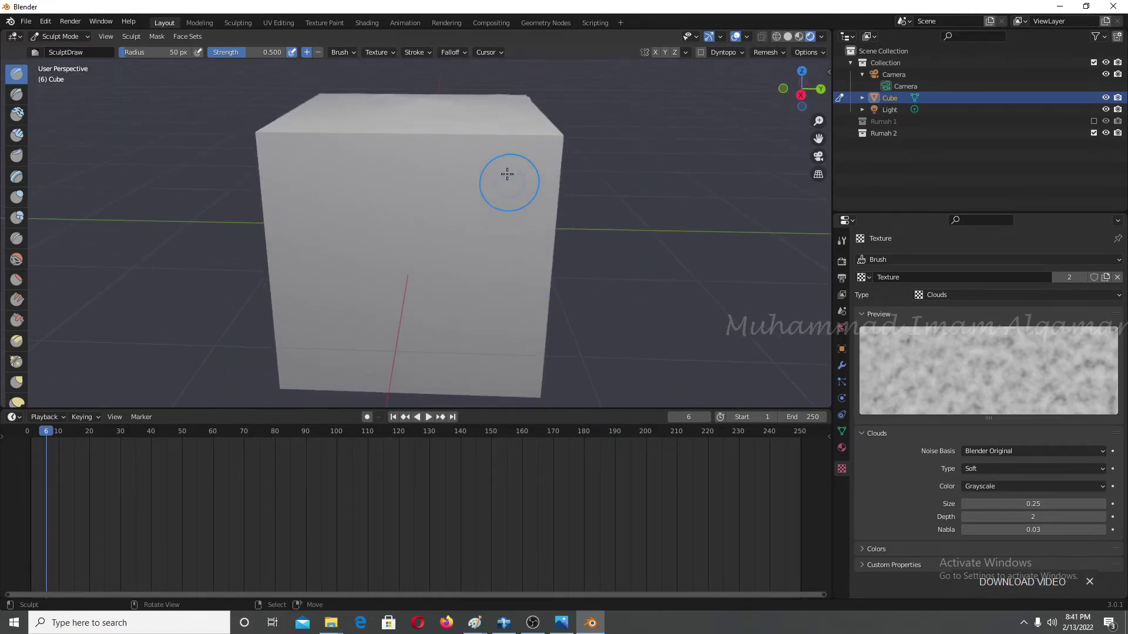
{"action": "scroll", "coordinate": [515, 216], "scroll_direction": "up", "scroll_amount": 3}
{"action": "scroll", "coordinate": [515, 216], "scroll_direction": "down", "scroll_amount": 4}
{"action": "middle_click_drag", "start_coordinate": [516, 216], "coordinate": [476, 202]}
{"action": "scroll", "coordinate": [433, 133], "scroll_direction": "up", "scroll_amount": 3}
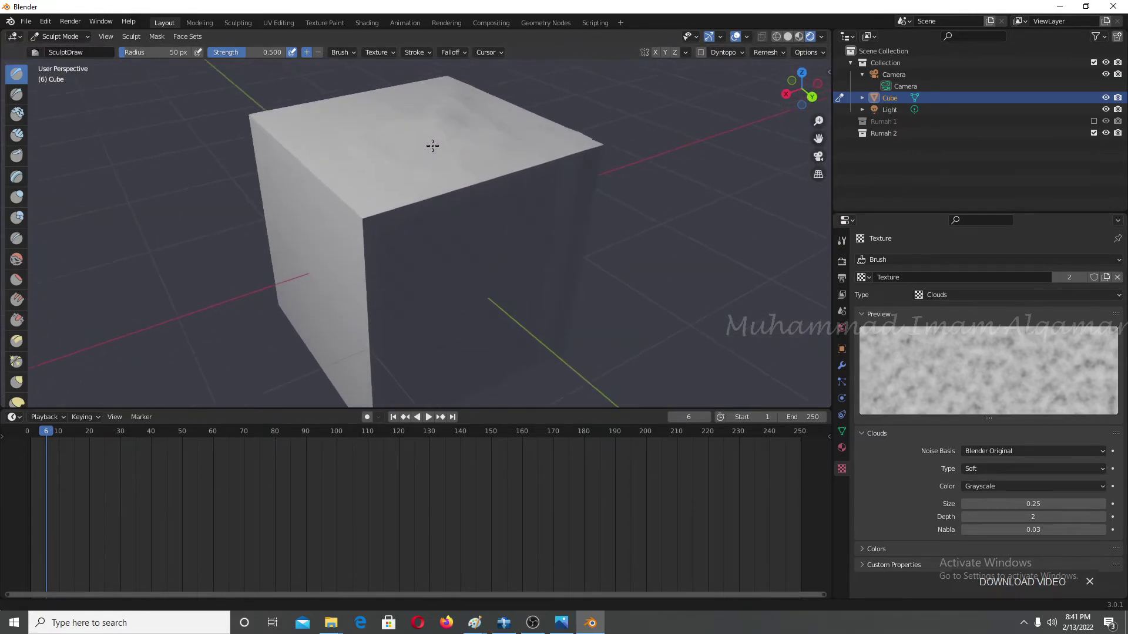
{"action": "mouse_move", "coordinate": [433, 147]}
{"action": "middle_mouse_down"}
{"action": "mouse_move", "coordinate": [433, 213]}
{"action": "mouse_move", "coordinate": [644, 177]}
{"action": "mouse_move", "coordinate": [584, 154]}
{"action": "middle_mouse_up"}
{"action": "scroll", "coordinate": [433, 212], "scroll_direction": "up", "scroll_amount": 2}
{"action": "scroll", "coordinate": [434, 207], "scroll_direction": "down", "scroll_amount": 1}
{"action": "scroll", "coordinate": [433, 202], "scroll_direction": "down", "scroll_amount": 3}
{"action": "scroll", "coordinate": [433, 199], "scroll_direction": "up", "scroll_amount": 3}
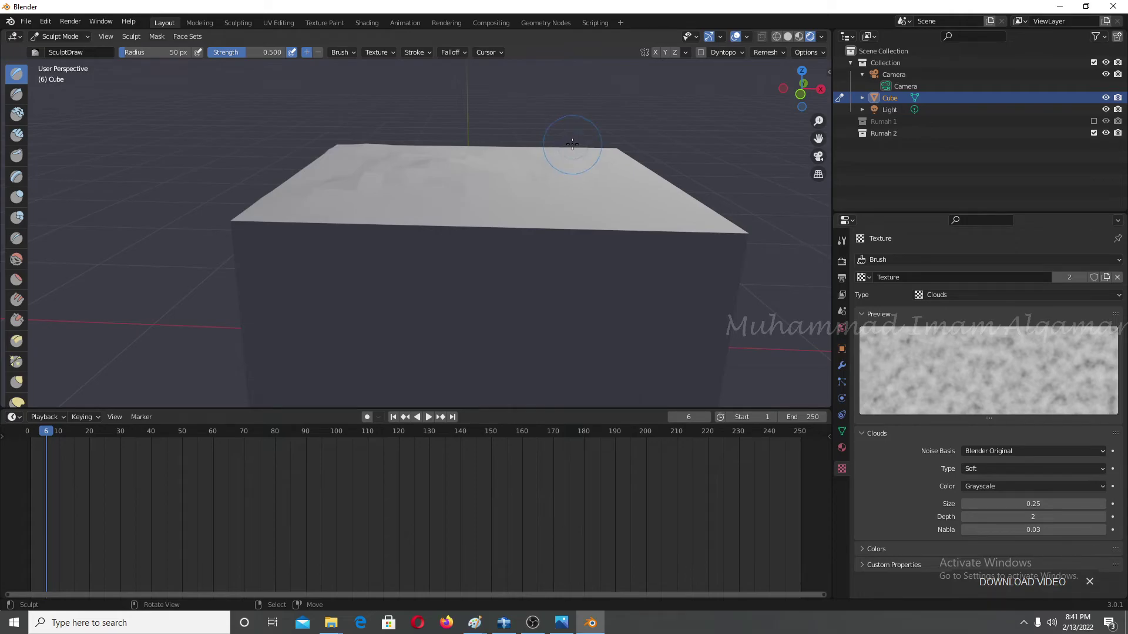
{"action": "middle_click_drag", "start_coordinate": [573, 158], "coordinate": [517, 146]}
Switch the cube back to Object Mode.
{"action": "left_click", "coordinate": [52, 39]}
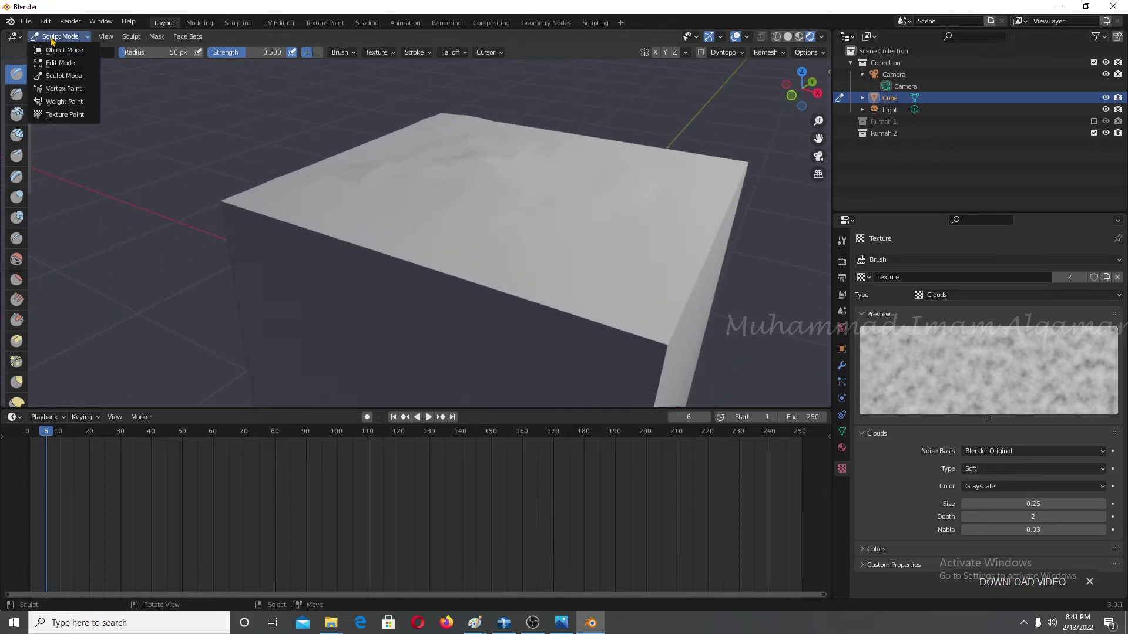
{"action": "left_click", "coordinate": [53, 49]}
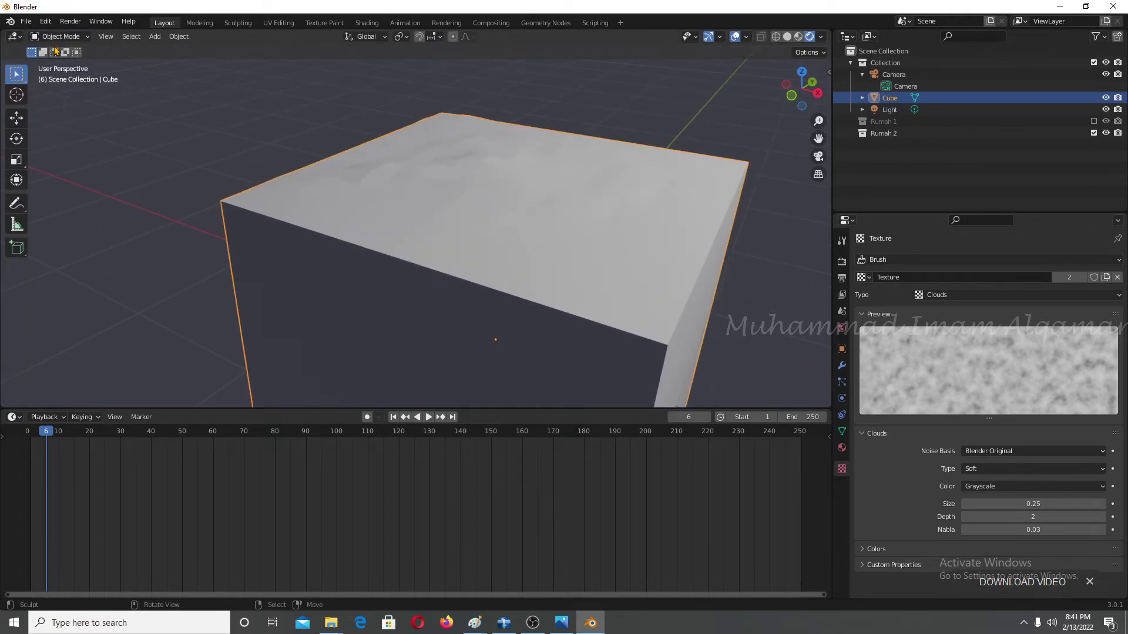
{"action": "scroll", "coordinate": [556, 131], "scroll_direction": "down", "scroll_amount": 4}
{"action": "scroll", "coordinate": [529, 164], "scroll_direction": "down", "scroll_amount": 5}
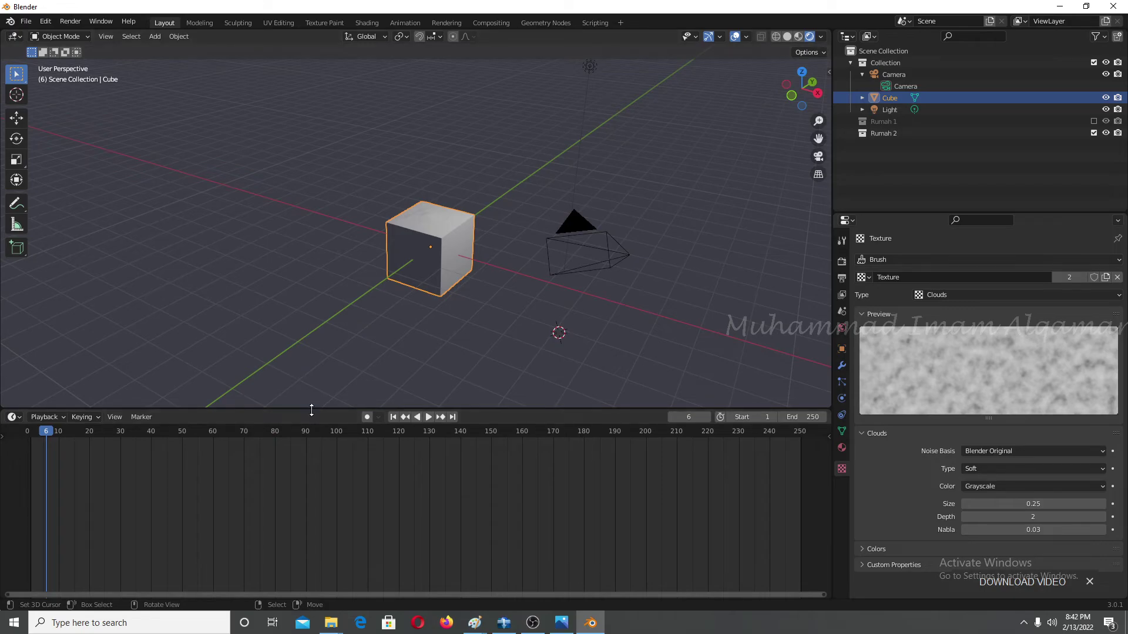
Enlarge the 3D viewport by shrinking the timeline and side panels.
{"action": "left_click_drag", "start_coordinate": [311, 410], "coordinate": [297, 521]}
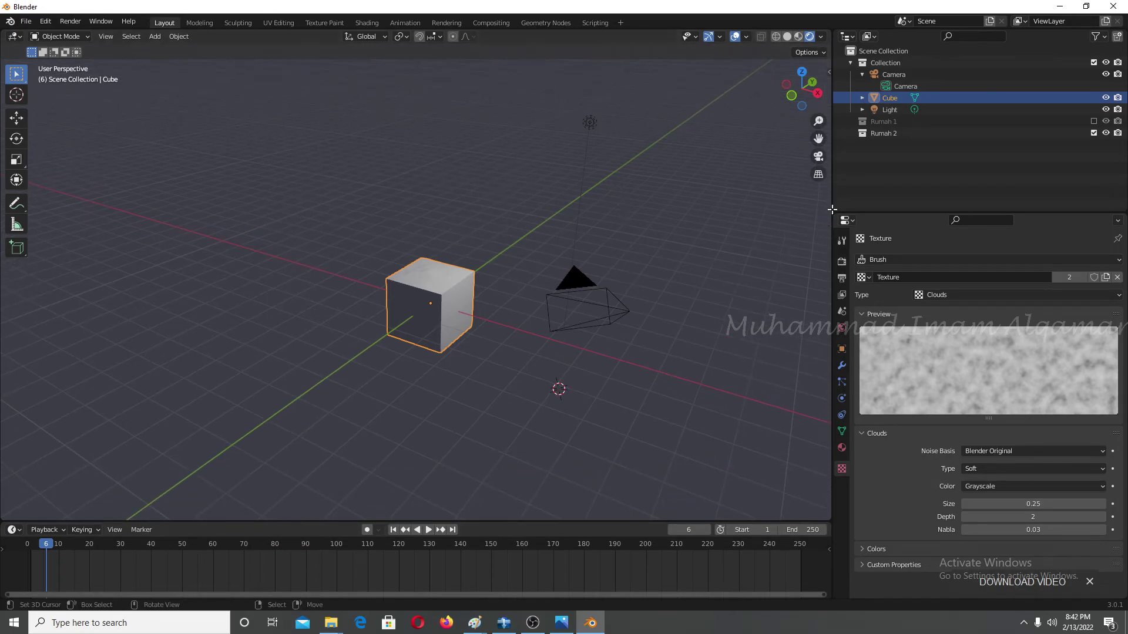
{"action": "left_click_drag", "start_coordinate": [832, 203], "coordinate": [1015, 203]}
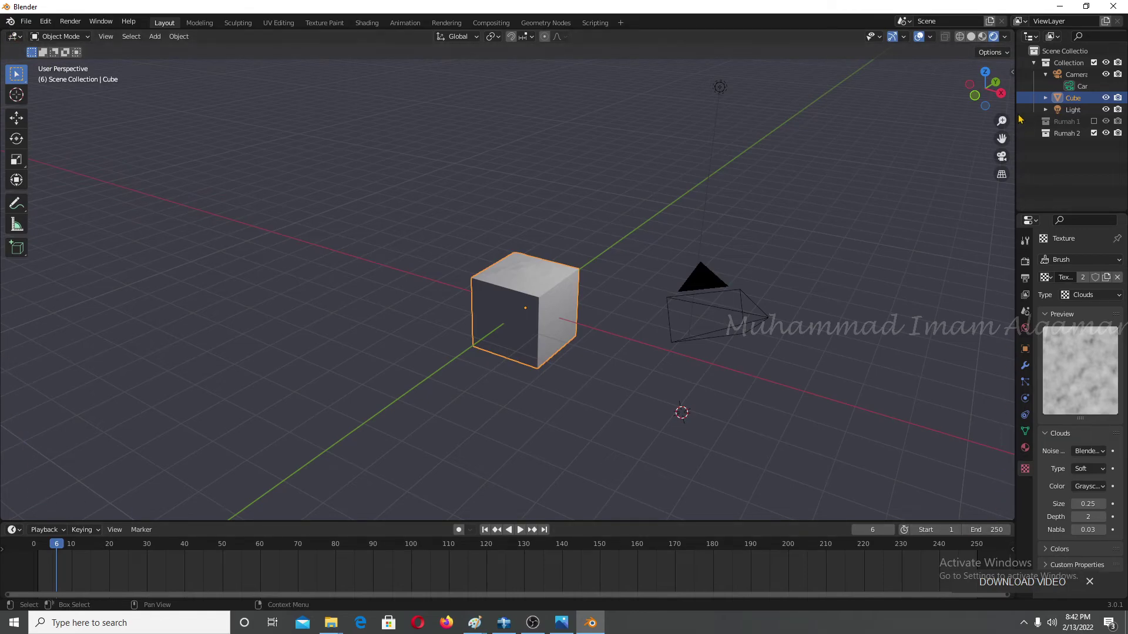
{"action": "left_click", "coordinate": [14, 36]}
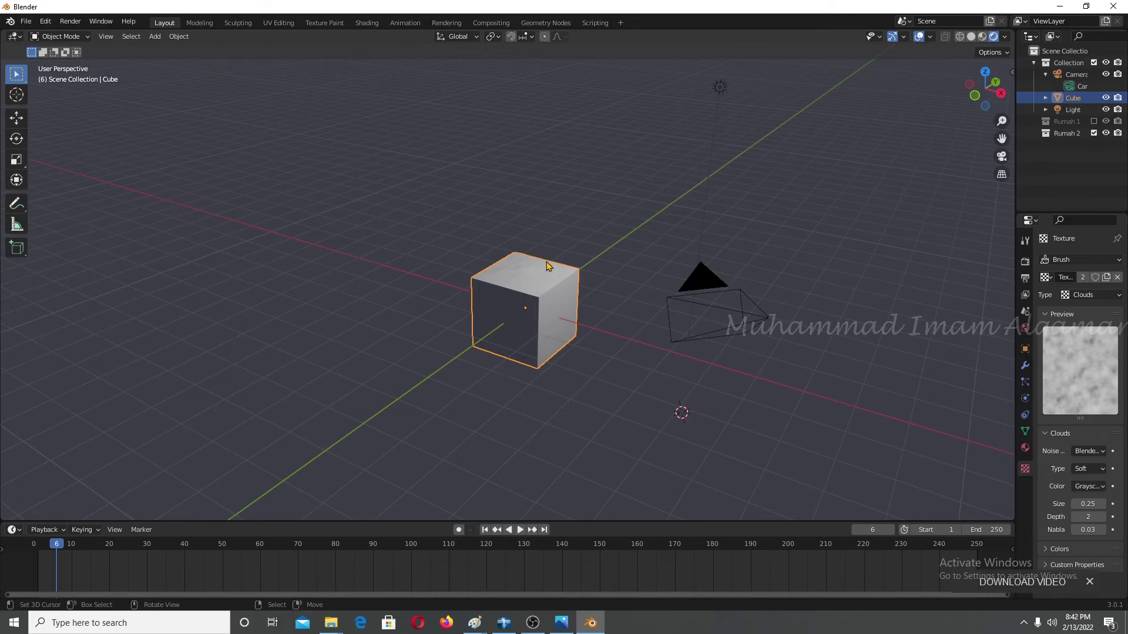
{"action": "mouse_move", "coordinate": [548, 265]}
{"action": "middle_mouse_down"}
{"action": "mouse_move", "coordinate": [498, 230]}
{"action": "mouse_move", "coordinate": [591, 262]}
{"action": "middle_mouse_up"}
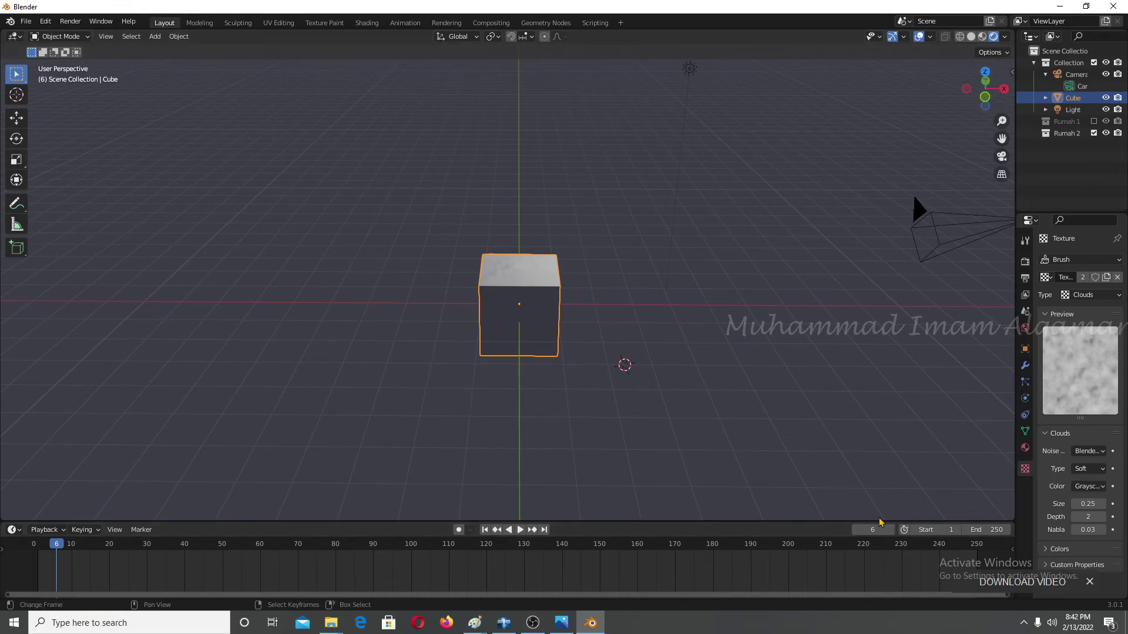
Stay in Object Mode and orbit to inspect the cube's cloud-patterned top.
{"action": "left_click", "coordinate": [69, 41]}
{"action": "left_click", "coordinate": [66, 50]}
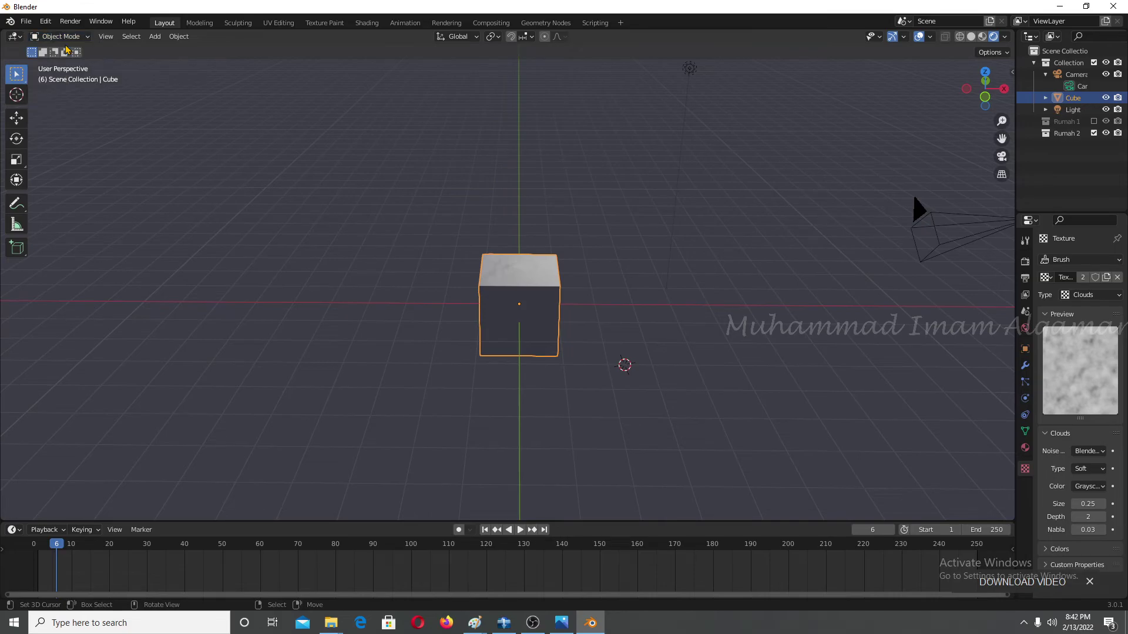
{"action": "scroll", "coordinate": [547, 273], "scroll_direction": "up", "scroll_amount": 1}
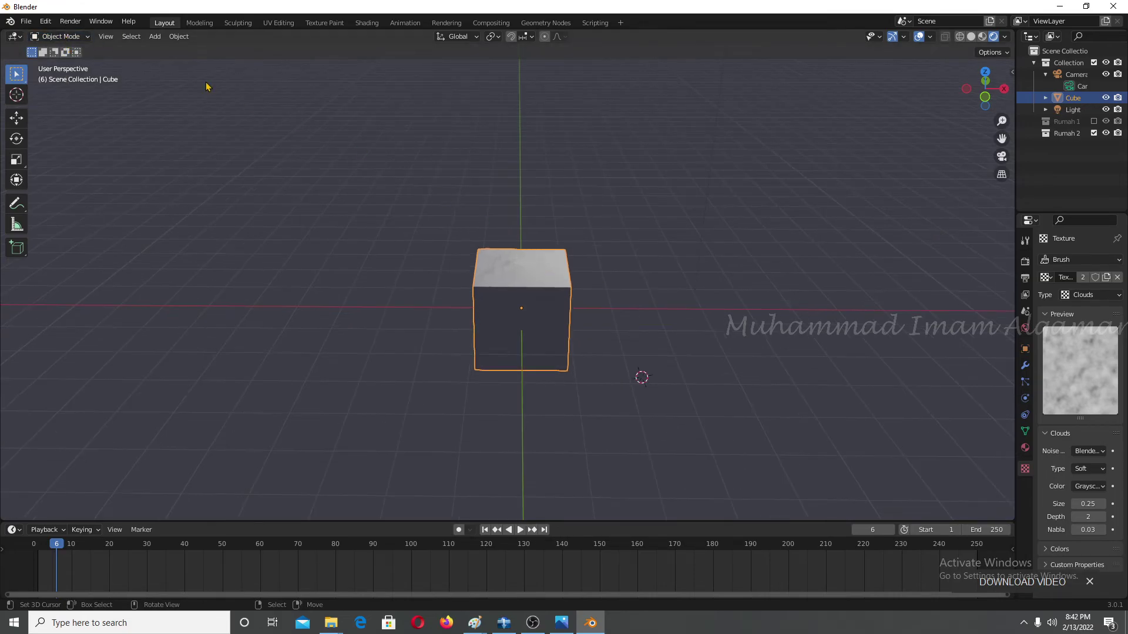
{"action": "left_click", "coordinate": [59, 36]}
{"action": "left_click", "coordinate": [75, 54]}
{"action": "middle_click_drag", "start_coordinate": [540, 231], "coordinate": [586, 239]}
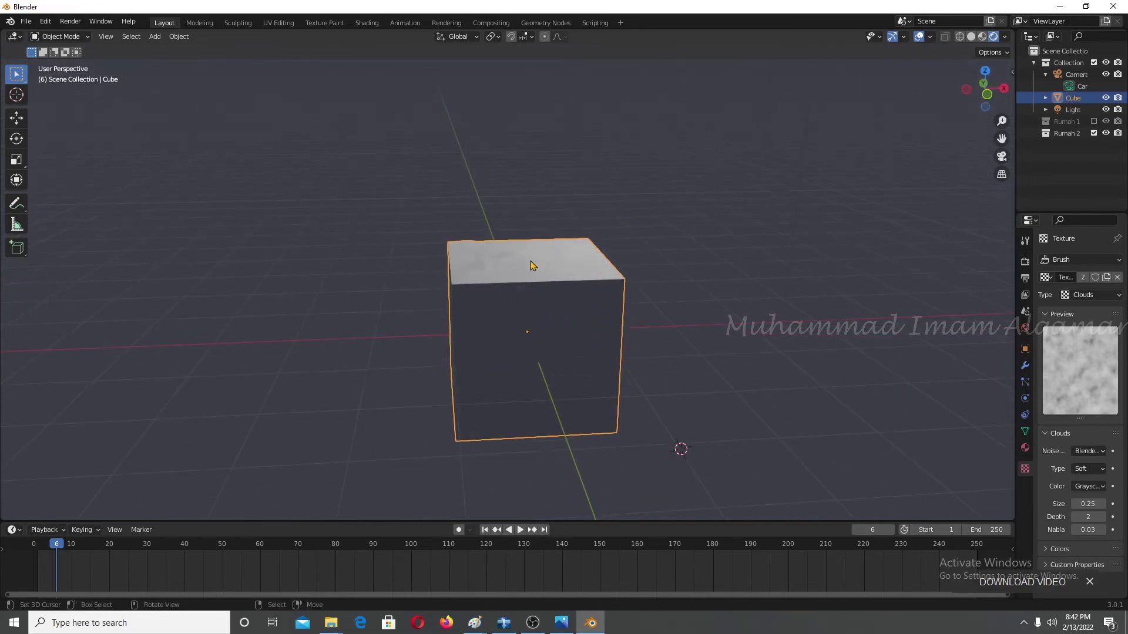
{"action": "middle_click_drag", "start_coordinate": [586, 239], "coordinate": [557, 295]}
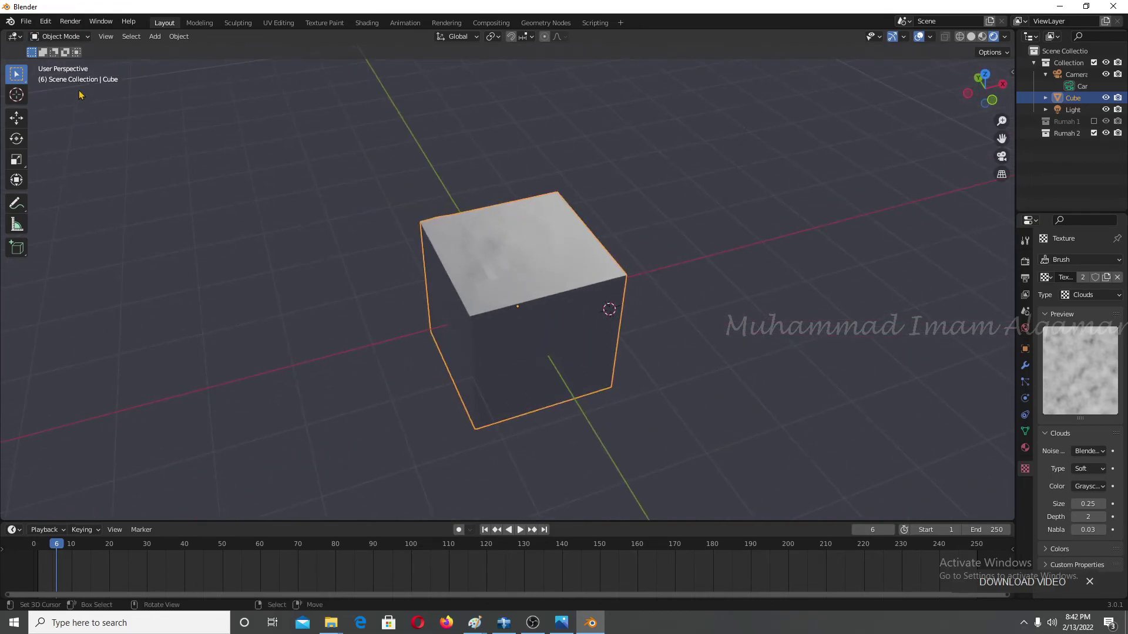
Switch the cube into Edit Mode and view its dense loop-cut grid from above.
{"action": "left_click", "coordinate": [80, 41]}
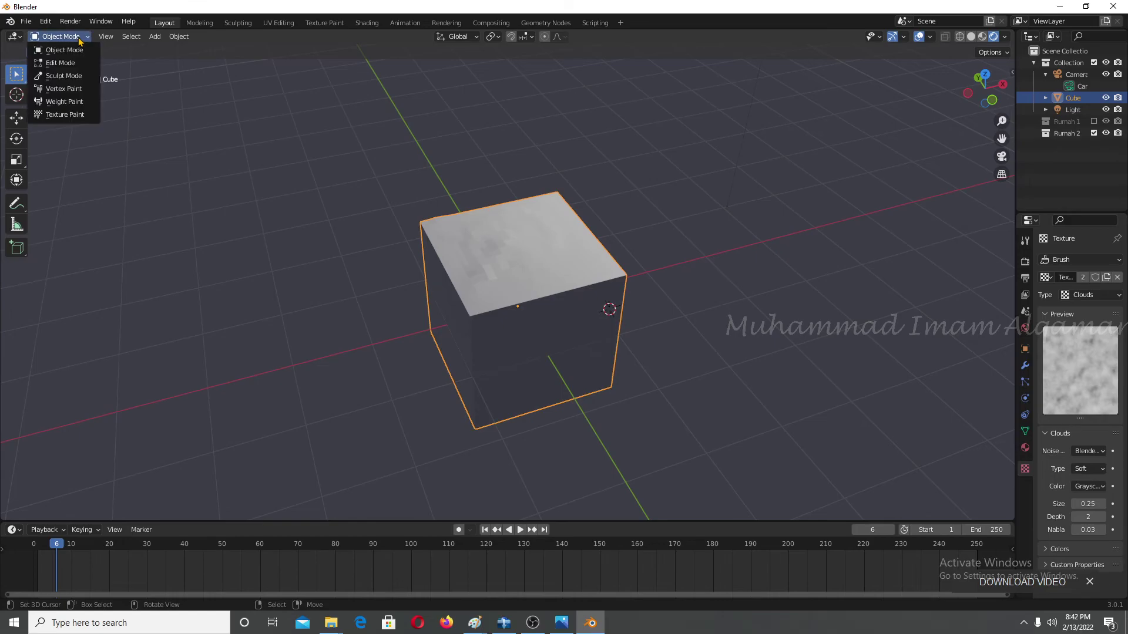
{"action": "left_click", "coordinate": [74, 66]}
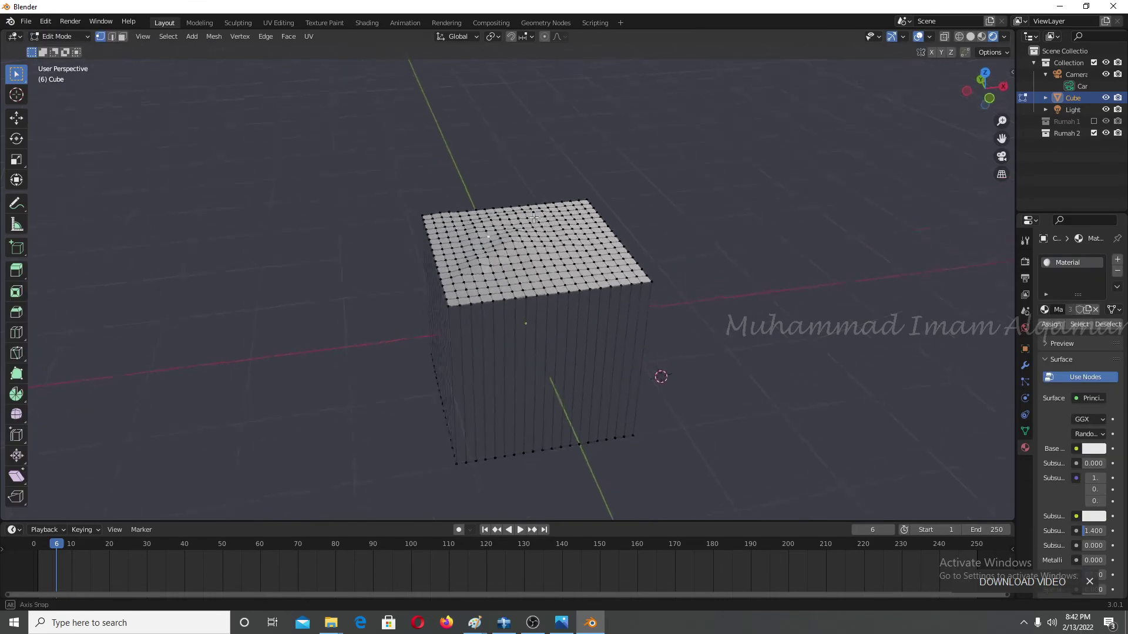
{"action": "middle_click_drag", "start_coordinate": [549, 233], "coordinate": [456, 310]}
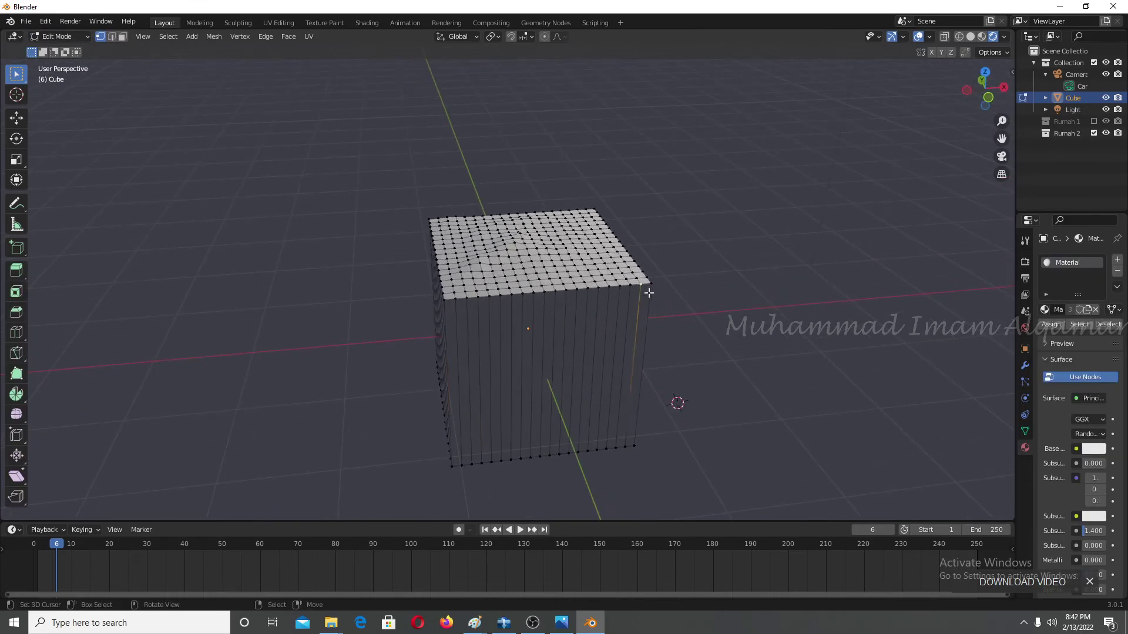
{"action": "middle_click_drag", "start_coordinate": [647, 292], "coordinate": [388, 136]}
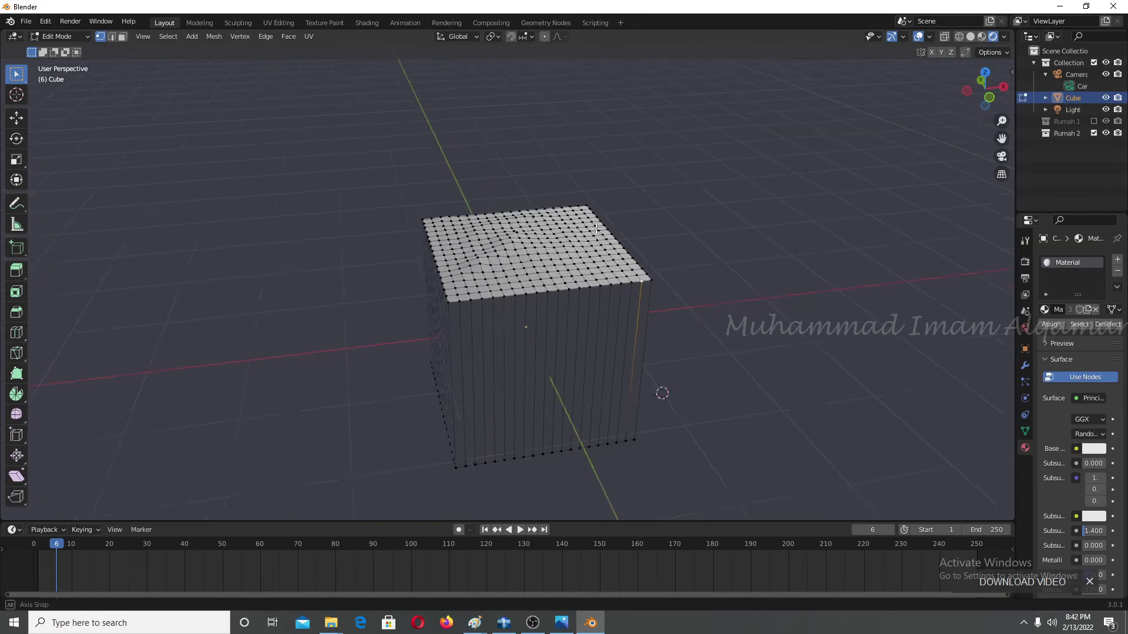
{"action": "left_click", "coordinate": [83, 40]}
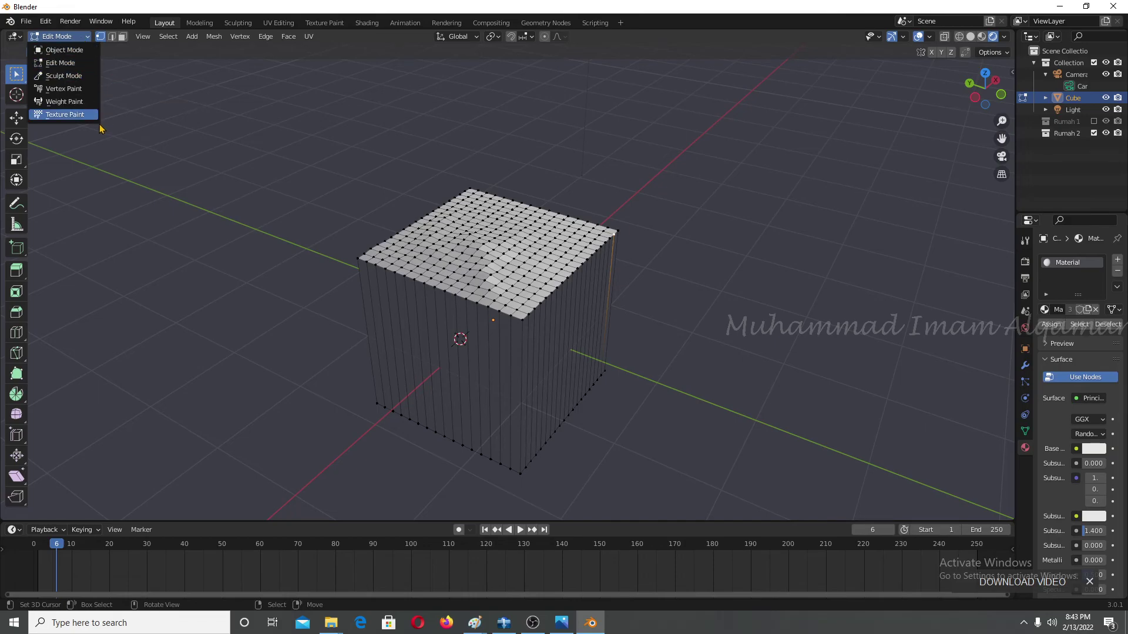
Return to Sculpt Mode and start renaming the SculptDraw brush.
{"action": "left_click", "coordinate": [86, 78]}
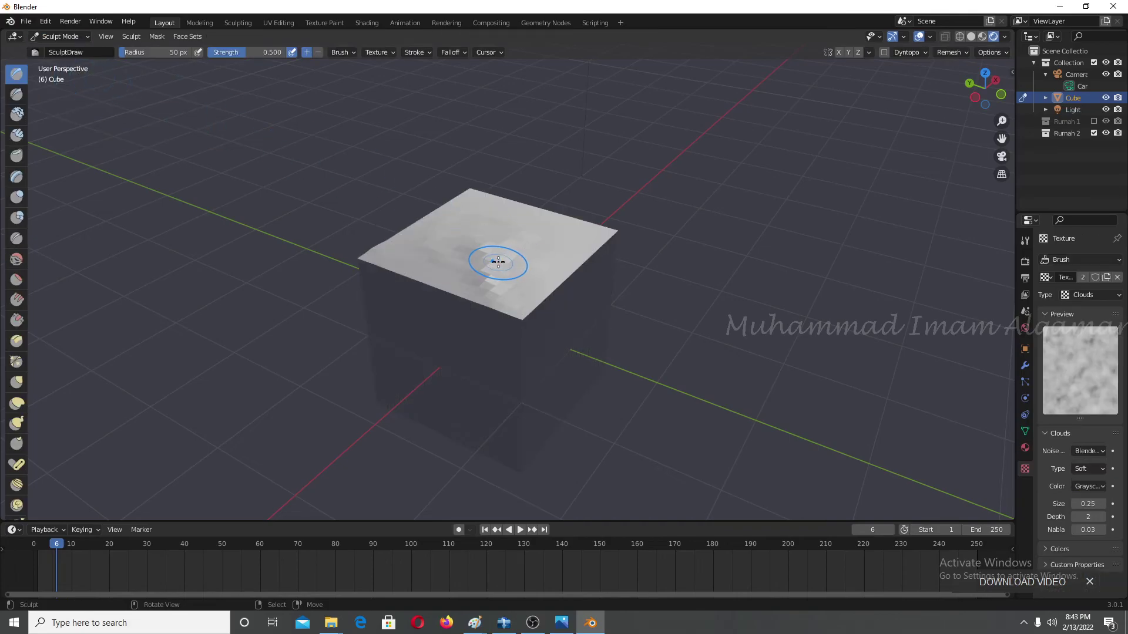
{"action": "double_click", "coordinate": [93, 54]}
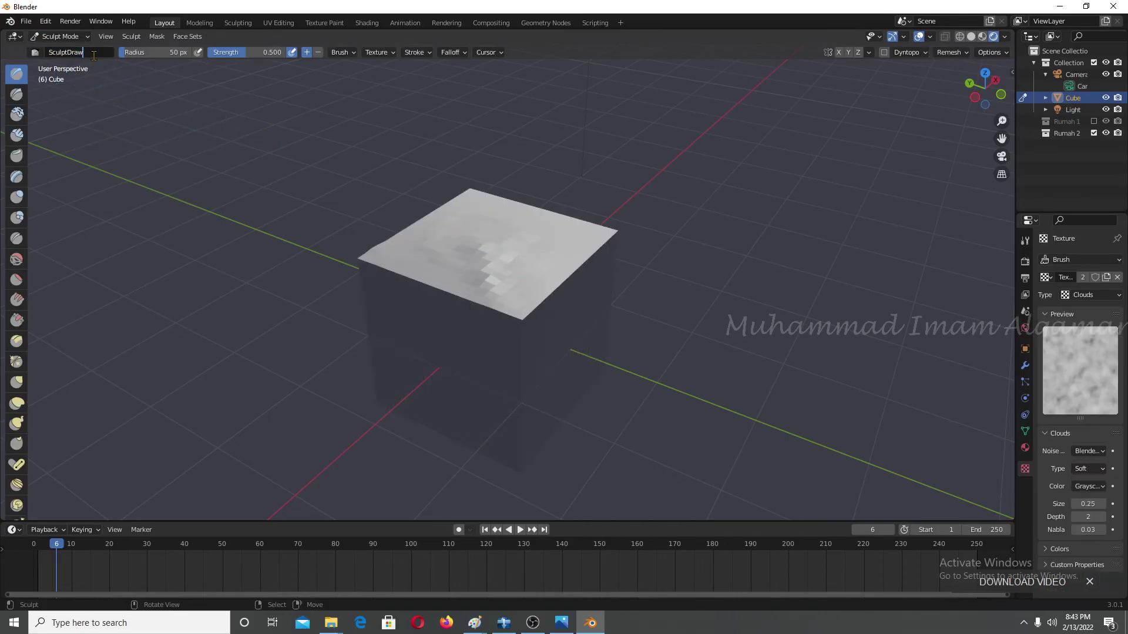
{"action": "left_click", "coordinate": [70, 39]}
Enter Edit Mode with Edge select active.
{"action": "left_click", "coordinate": [75, 39]}
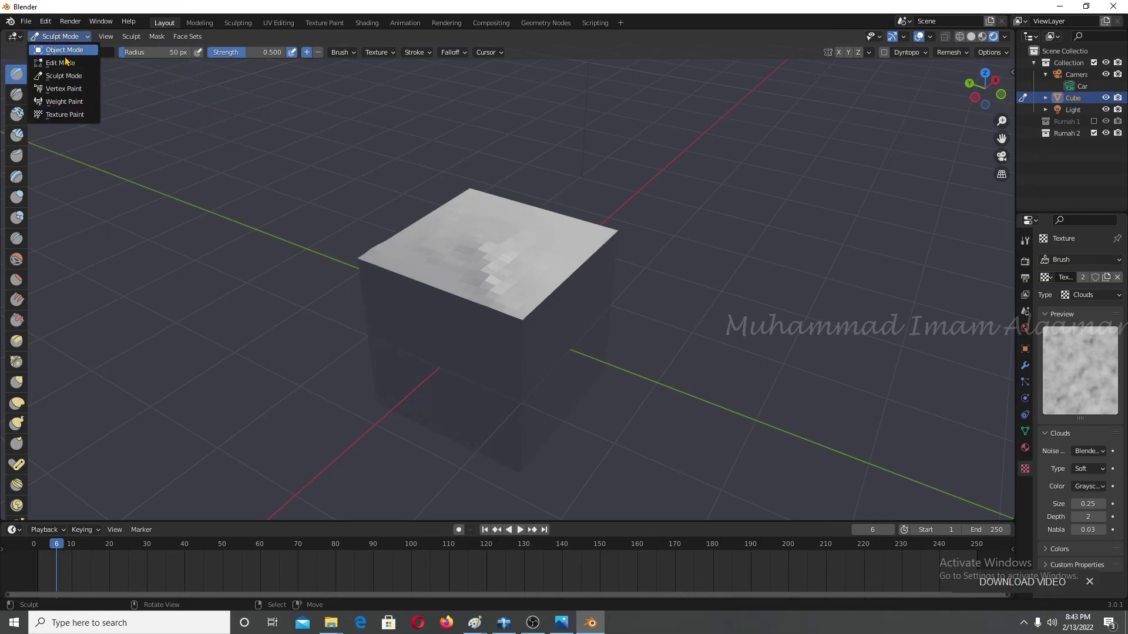
{"action": "left_click", "coordinate": [56, 62]}
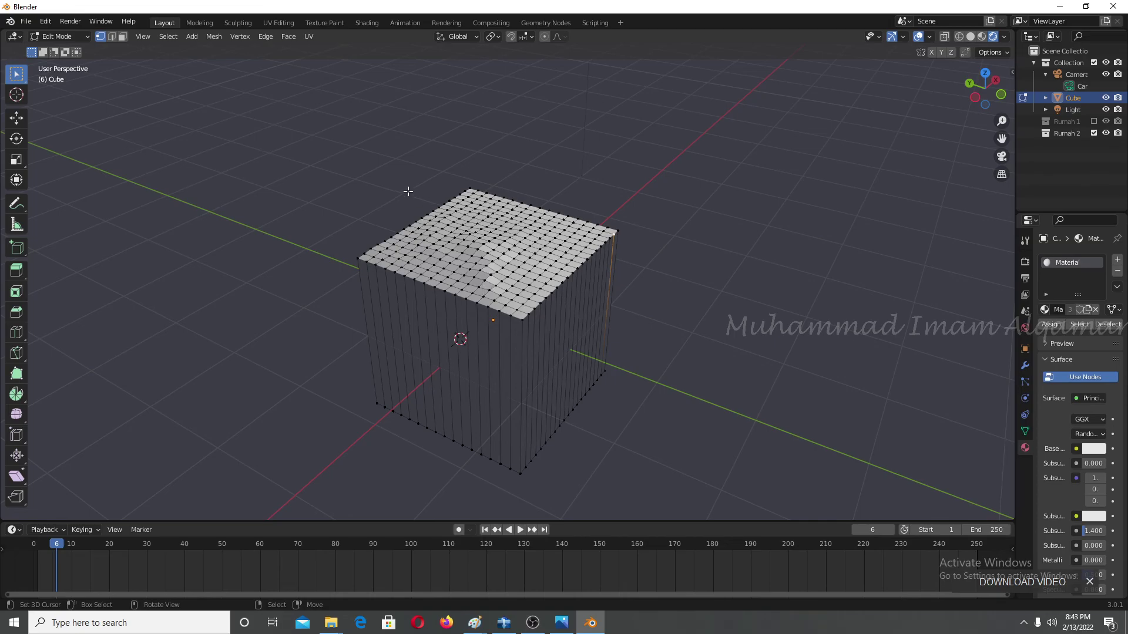
{"action": "mouse_move", "coordinate": [408, 189]}
{"action": "middle_mouse_down"}
{"action": "mouse_move", "coordinate": [725, 182]}
{"action": "mouse_move", "coordinate": [642, 188]}
{"action": "middle_mouse_up"}
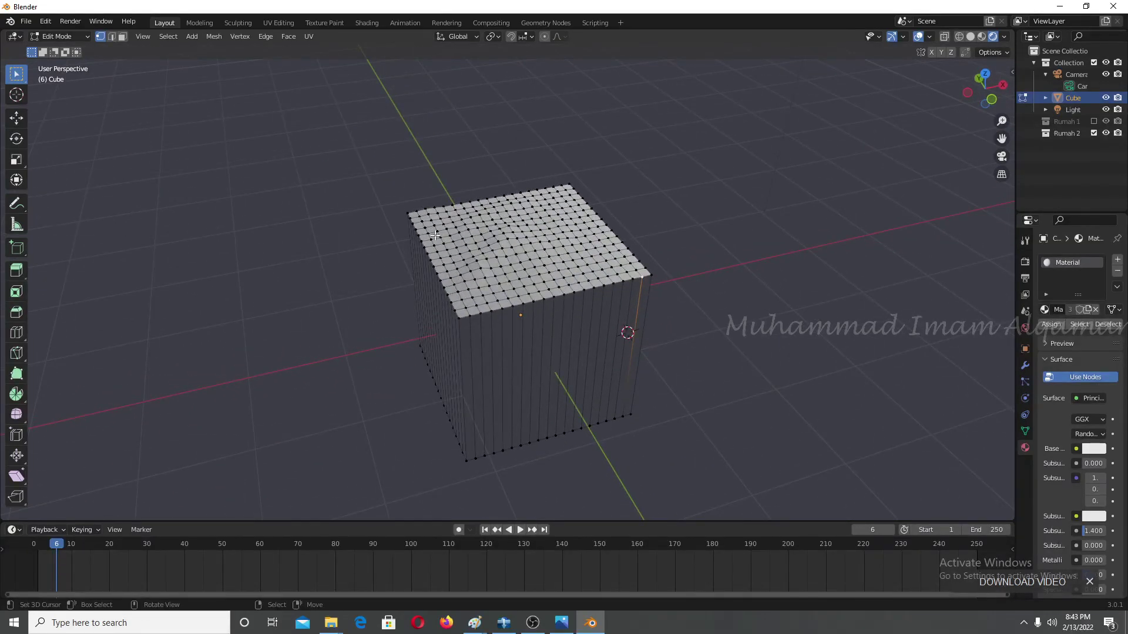
{"action": "left_click", "coordinate": [111, 36]}
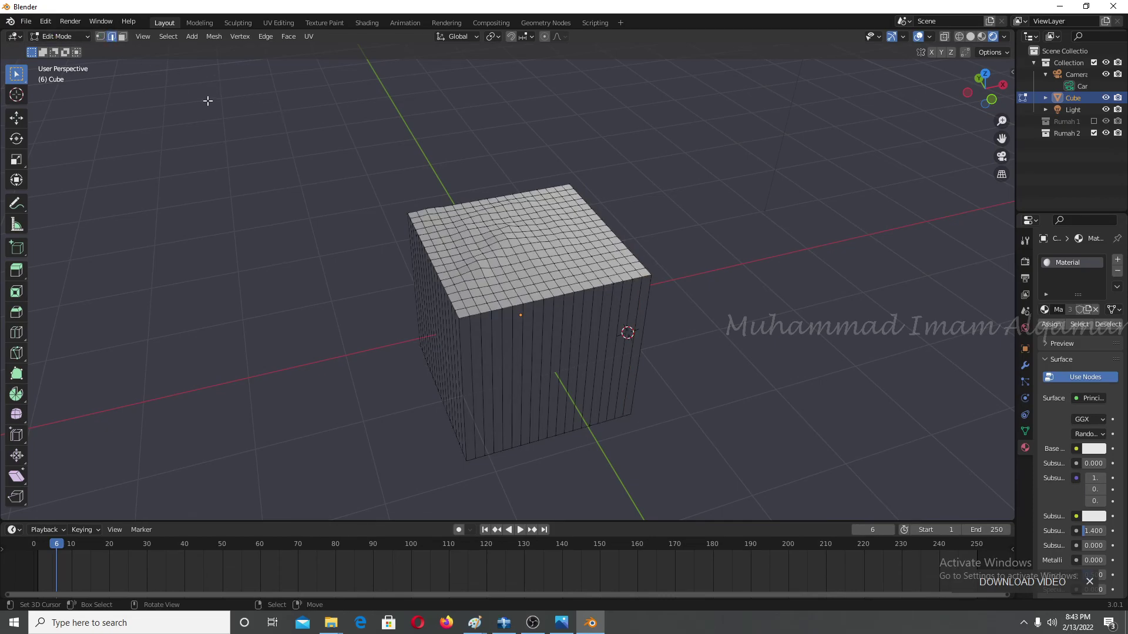
{"action": "scroll", "coordinate": [471, 319], "scroll_direction": "up", "scroll_amount": 4}
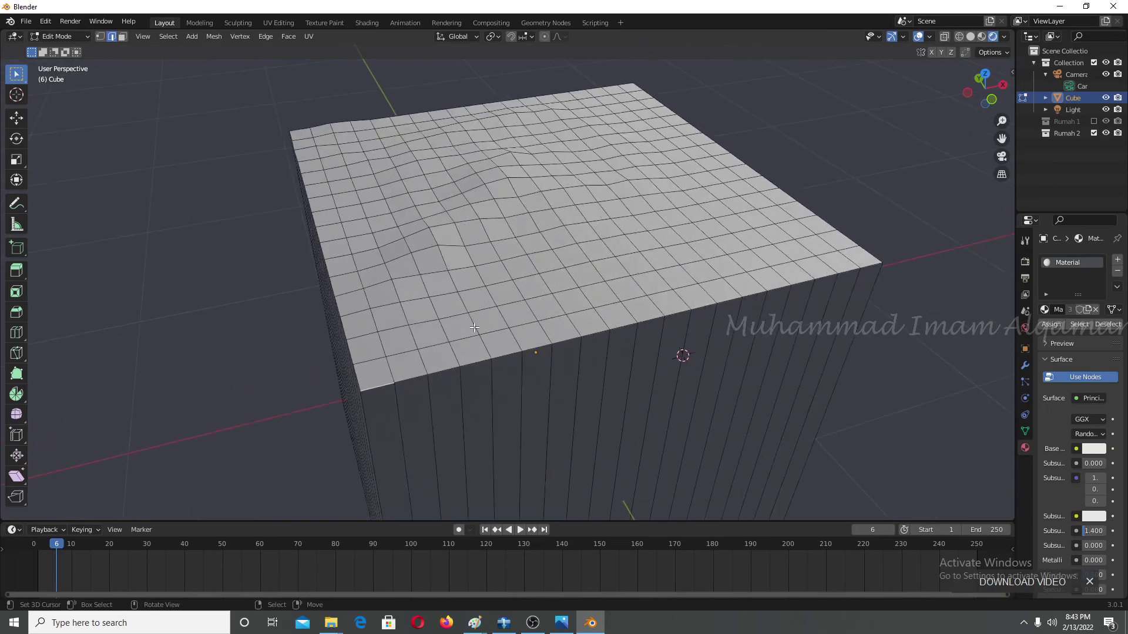
{"action": "scroll", "coordinate": [479, 330], "scroll_direction": "down", "scroll_amount": 1}
Move three top edges to form a sharp peak at the front-left.
{"action": "key", "text": "g"}
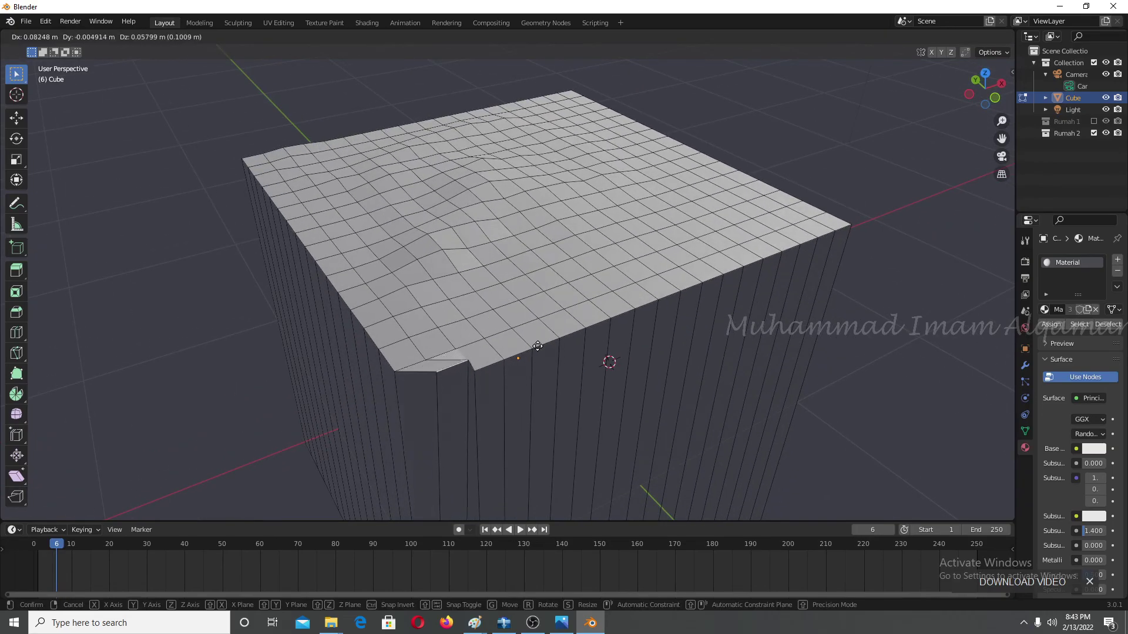
{"action": "left_click", "coordinate": [517, 365]}
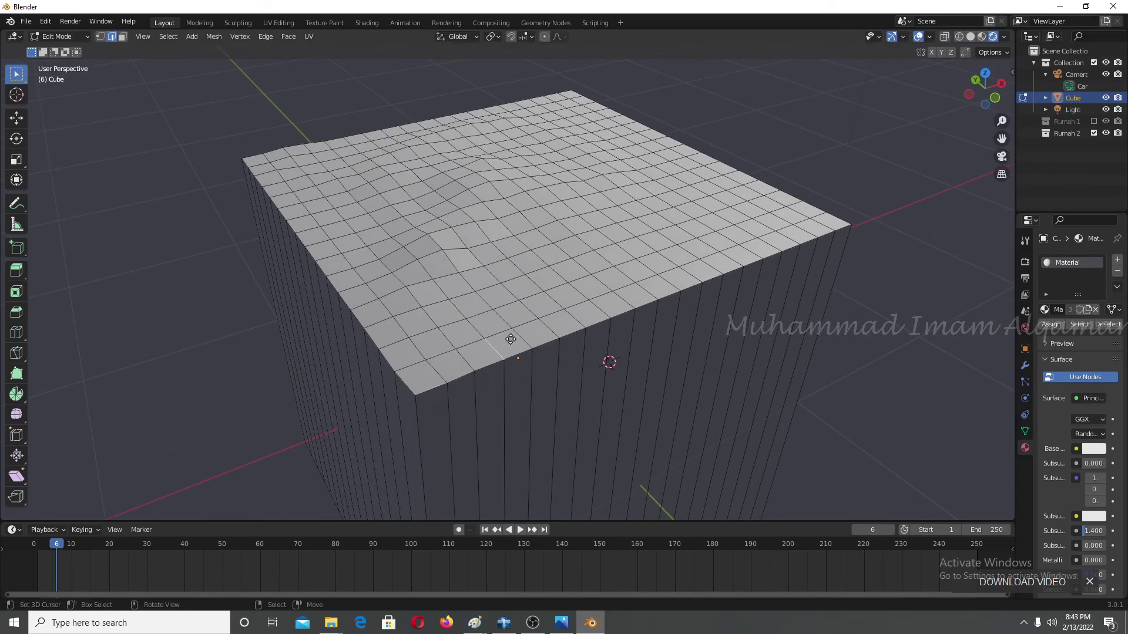
{"action": "key", "text": "g"}
{"action": "left_click", "coordinate": [517, 352]}
{"action": "mouse_move", "coordinate": [517, 353]}
{"action": "middle_mouse_down"}
{"action": "mouse_move", "coordinate": [628, 262]}
{"action": "mouse_move", "coordinate": [520, 210]}
{"action": "mouse_move", "coordinate": [399, 225]}
{"action": "middle_mouse_up"}
{"action": "key", "text": "g"}
{"action": "left_click", "coordinate": [519, 174]}
{"action": "scroll", "coordinate": [399, 225], "scroll_direction": "down", "scroll_amount": 2}
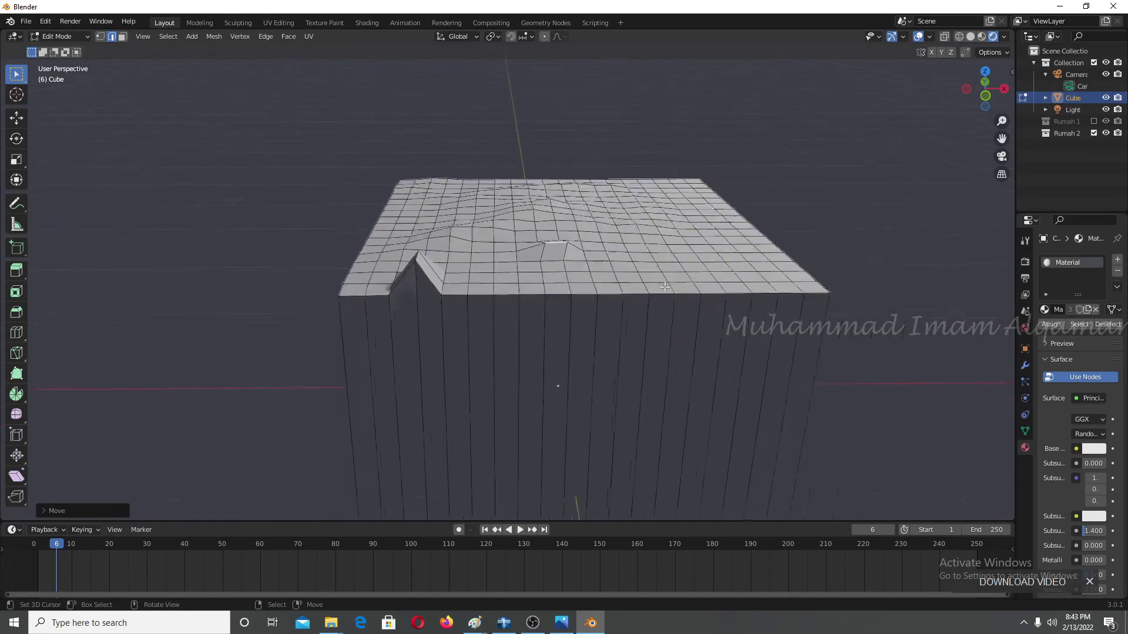
{"action": "scroll", "coordinate": [634, 270], "scroll_direction": "down", "scroll_amount": 1}
{"action": "scroll", "coordinate": [557, 251], "scroll_direction": "down", "scroll_amount": 1}
{"action": "scroll", "coordinate": [552, 249], "scroll_direction": "up", "scroll_amount": 2}
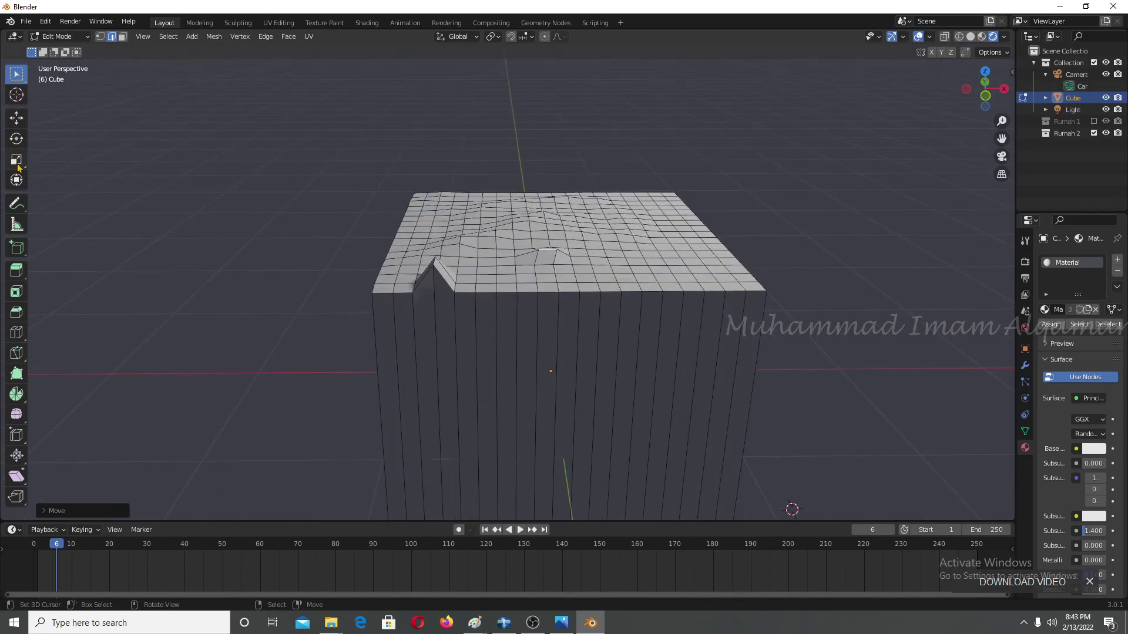
With the Move tool active, test the X-axis arrow, then select the entire cube mesh.
{"action": "left_click", "coordinate": [17, 118]}
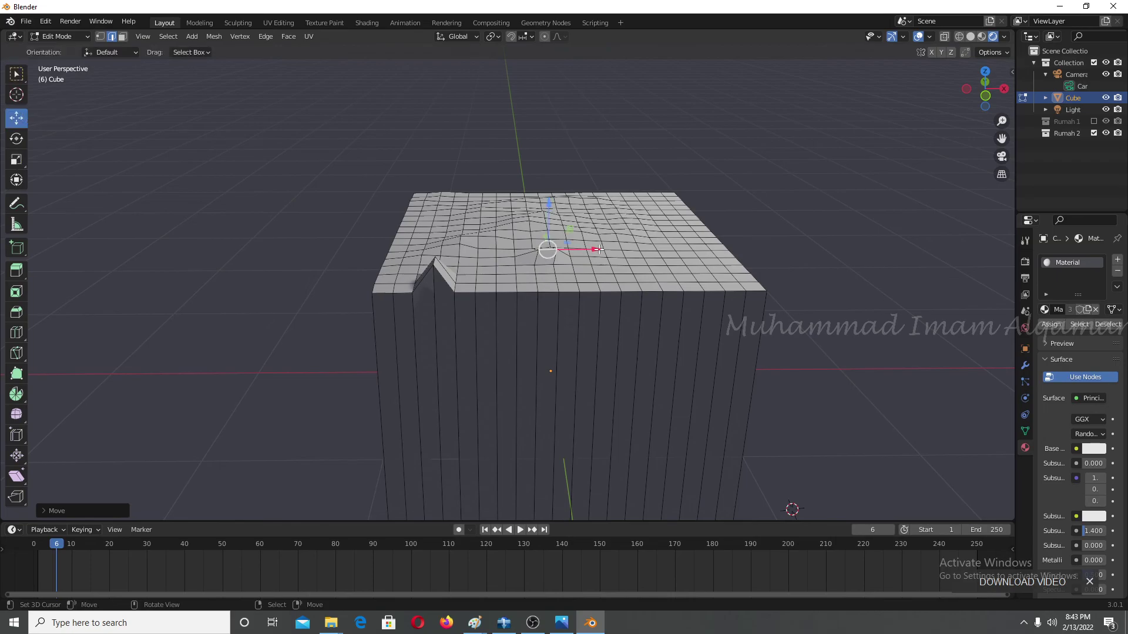
{"action": "left_click_drag", "start_coordinate": [595, 249], "coordinate": [593, 242]}
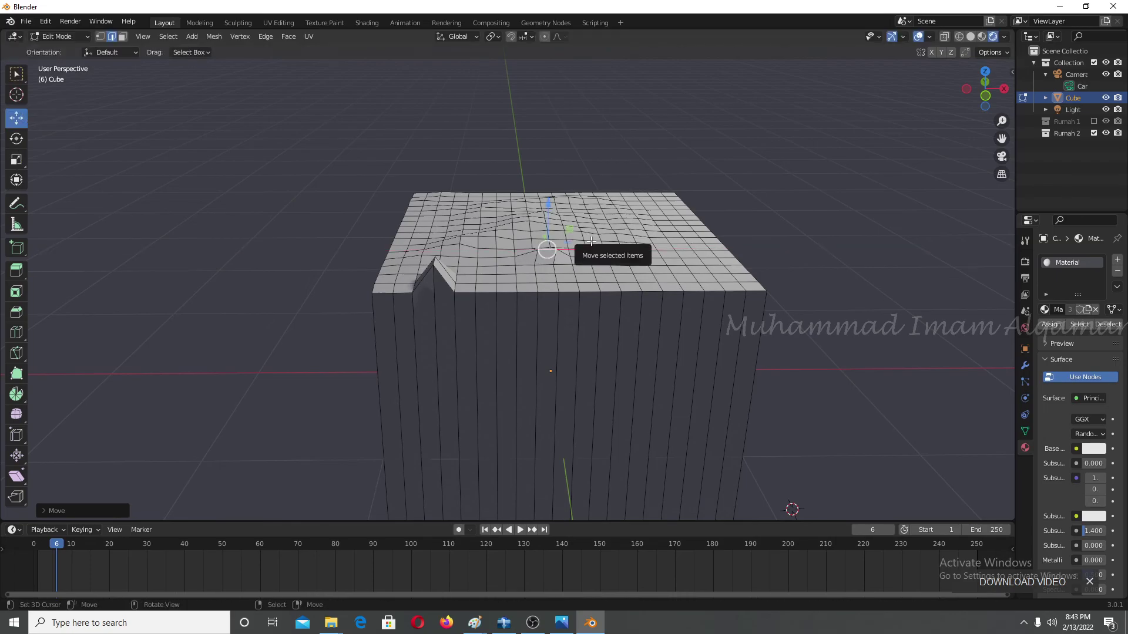
{"action": "key", "text": "a"}
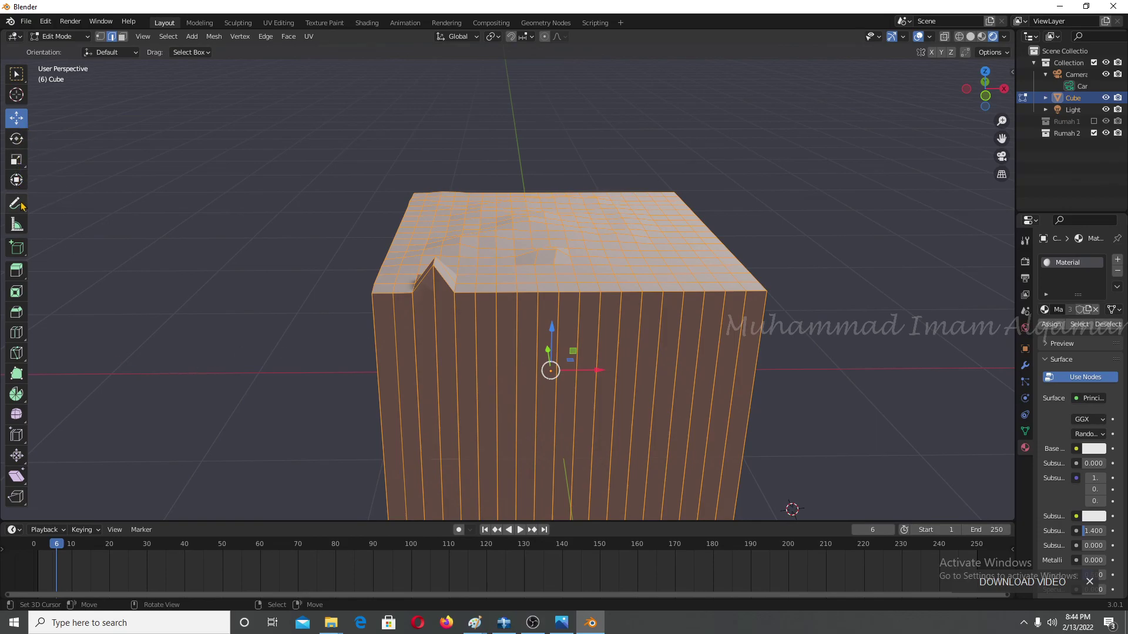
Measure a 0.863205 m distance beside the cube and place the 3D cursor on its front face.
{"action": "left_click", "coordinate": [17, 225]}
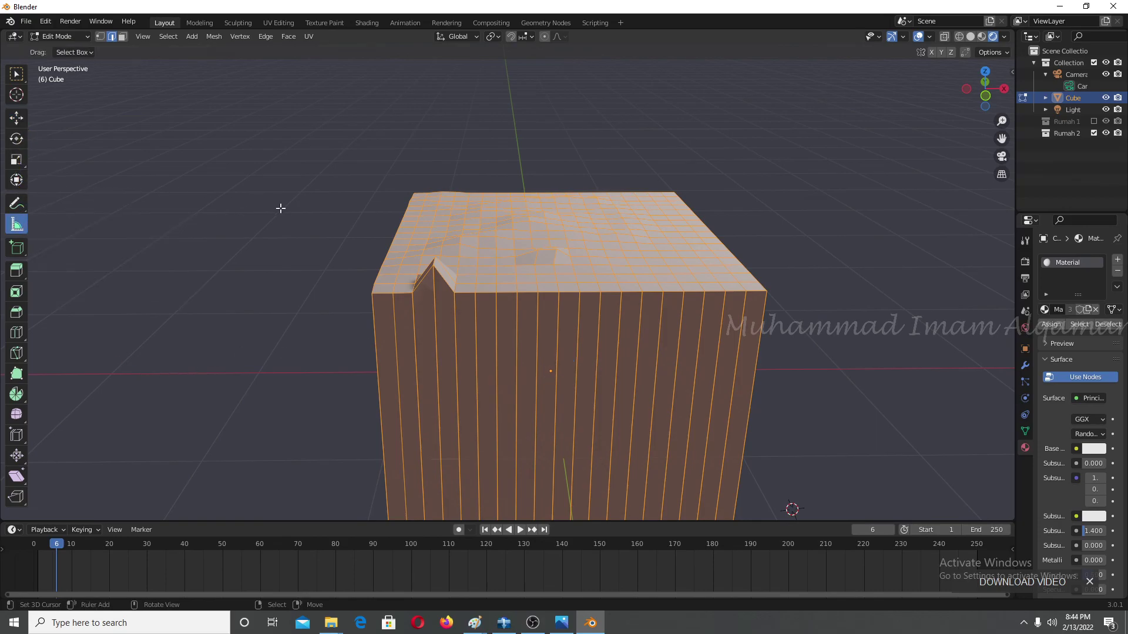
{"action": "left_click_drag", "start_coordinate": [294, 210], "coordinate": [257, 330]}
{"action": "right_click", "coordinate": [439, 339], "text": "shift"}
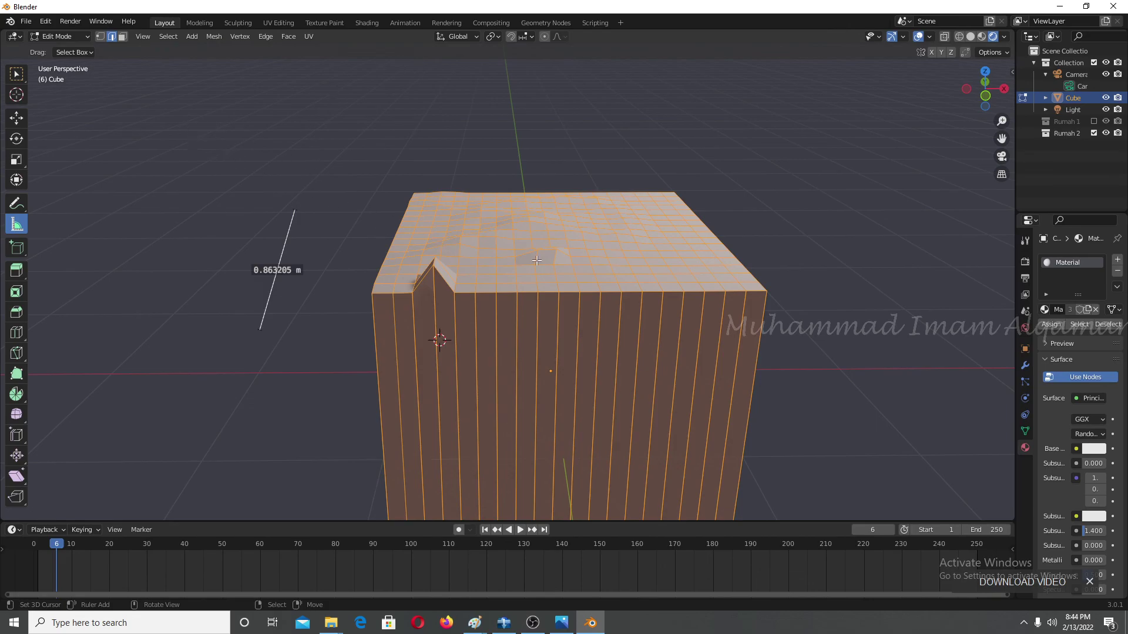
Toggle between Edit and Object Mode, ending with the cube in Object Mode.
{"action": "key", "text": "Tab"}
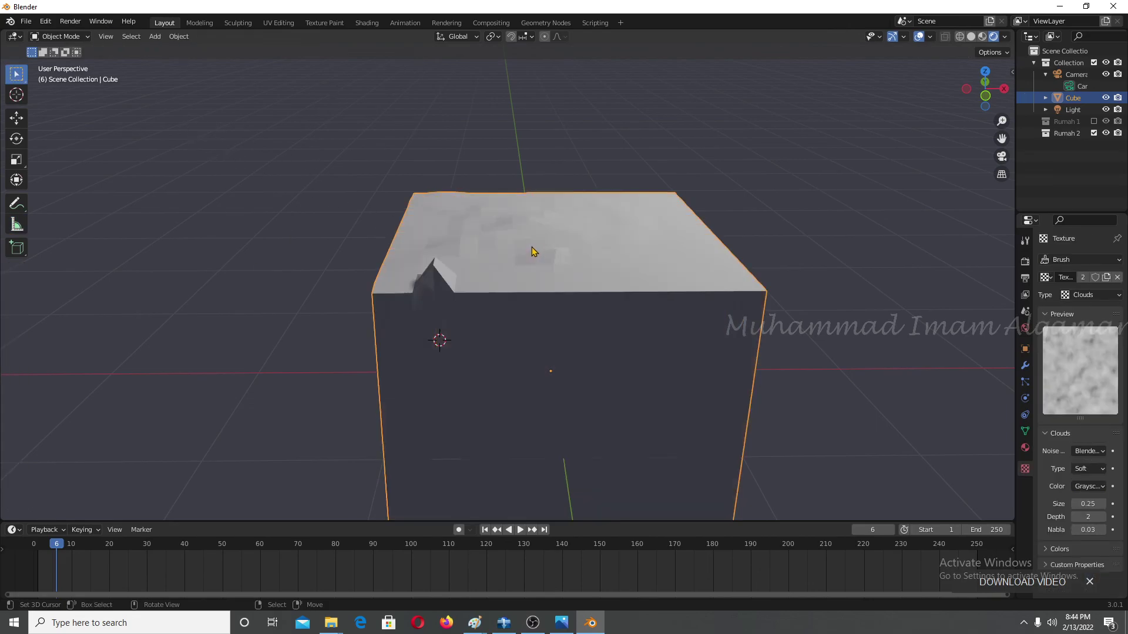
{"action": "key", "text": "Tab"}
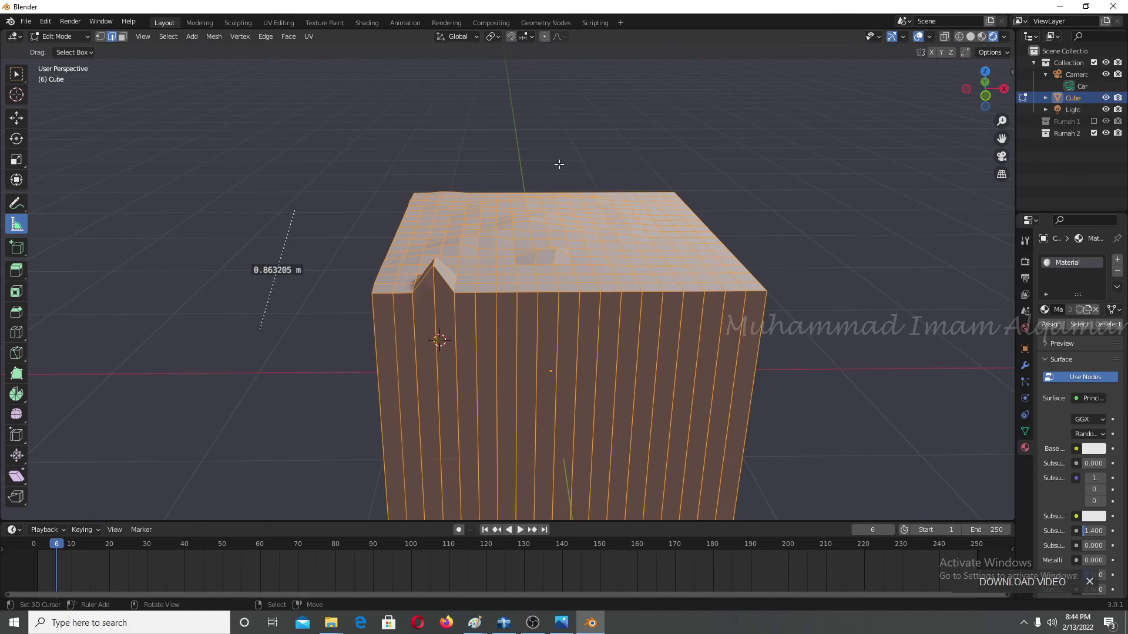
{"action": "key", "text": "Tab"}
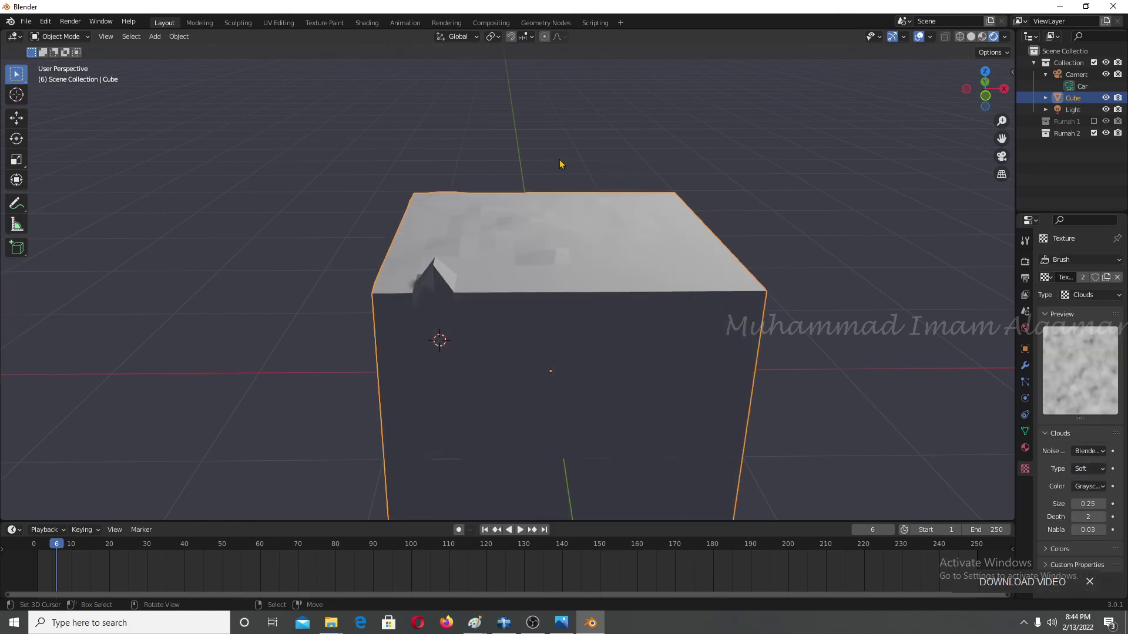